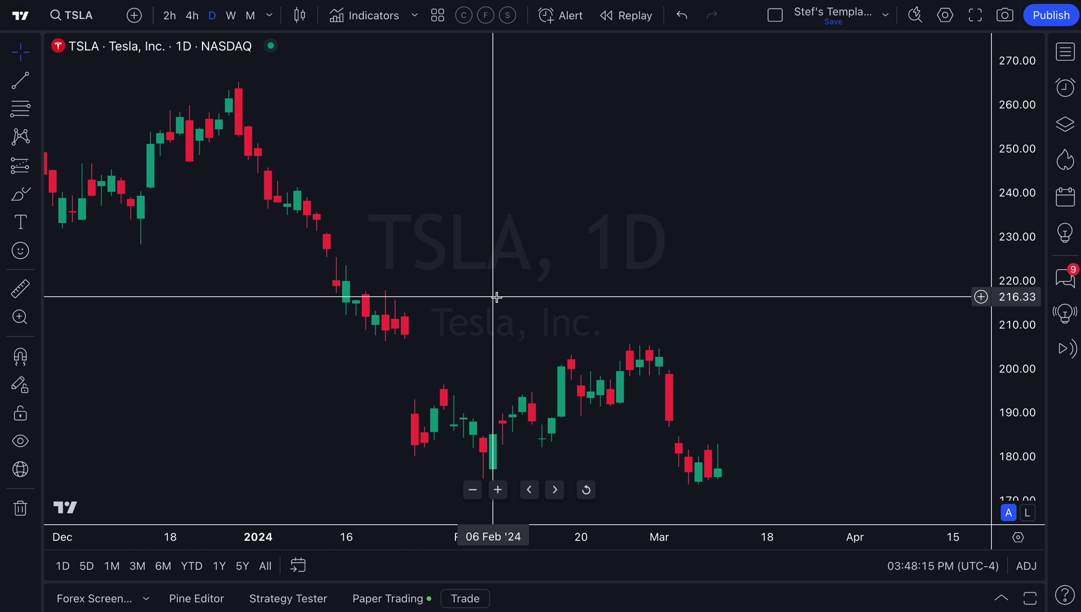
- Add BTCUSD from BITSTAMP as a comparison symbol on the daily TSLA chart
left_click_drag(495, 296, 475, 302)
scroll(475, 301, "up", 2)
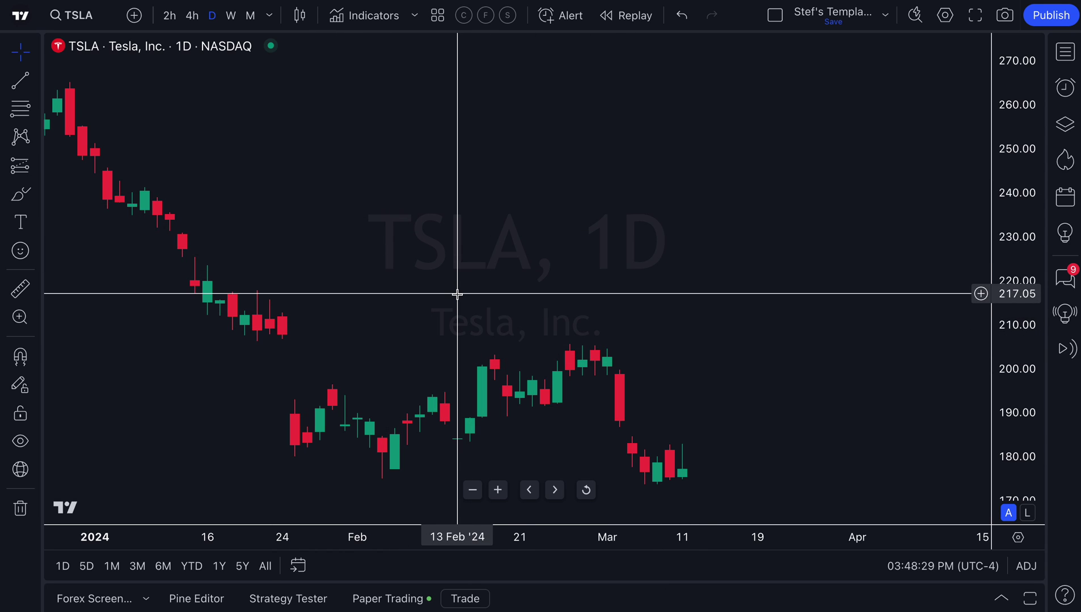
scroll(457, 294, "left", 2)
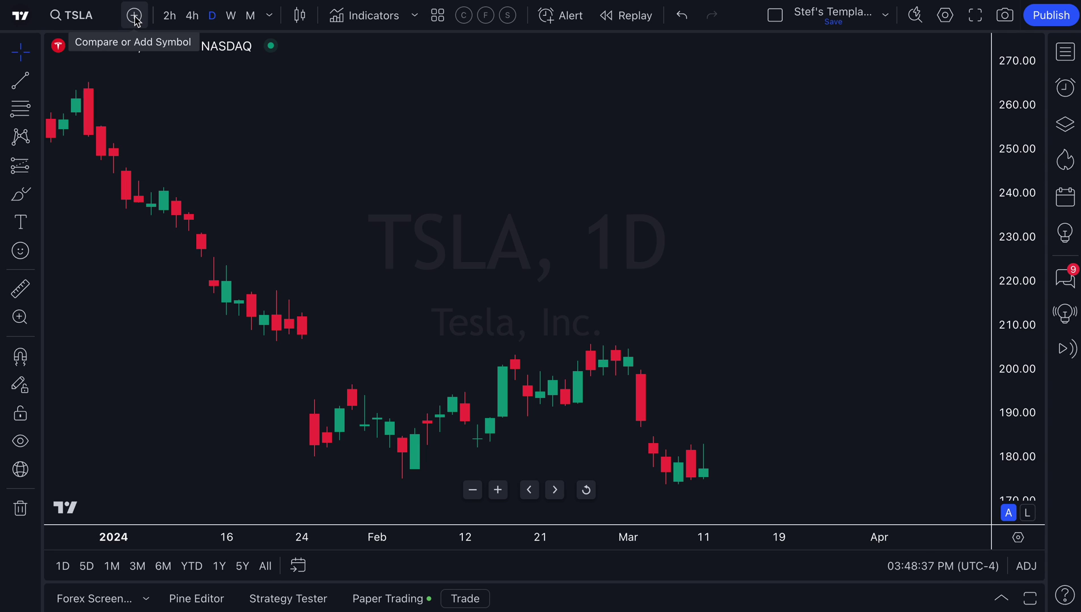
left_click(134, 17)
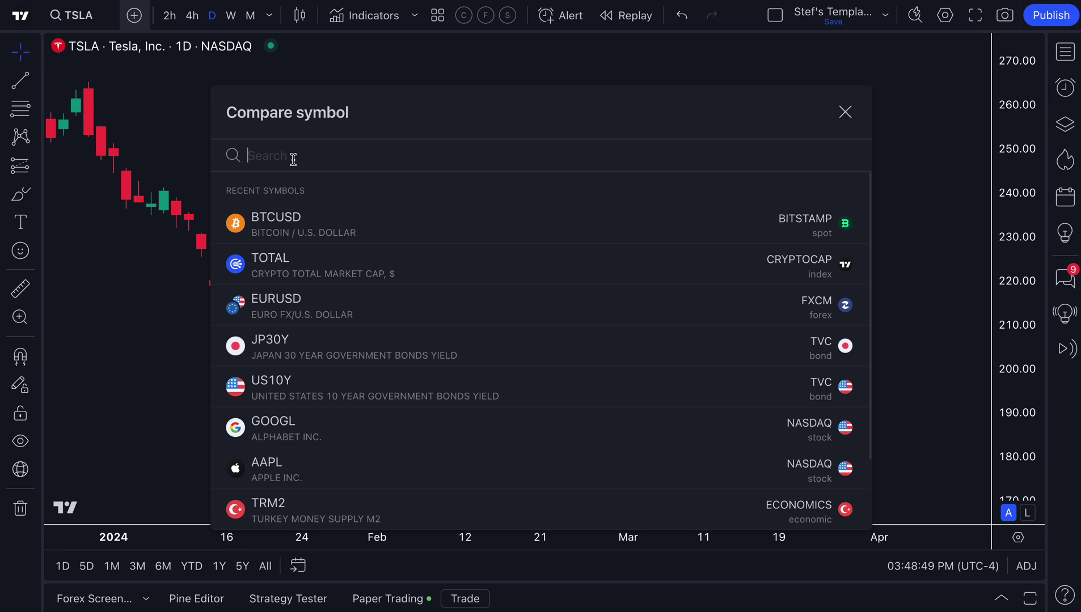
left_click(293, 219)
left_click(845, 113)
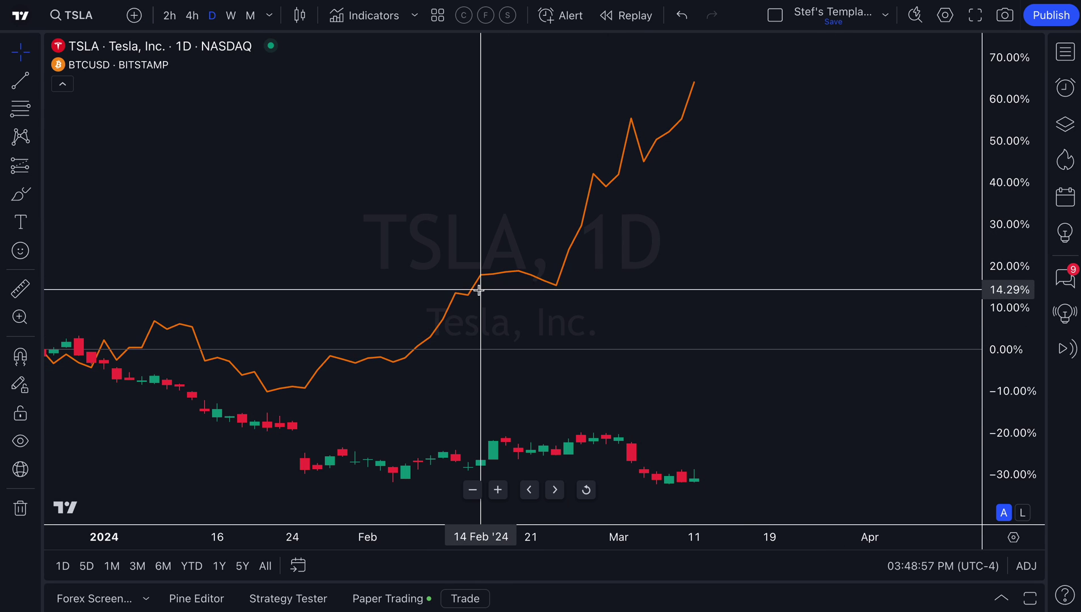
- Add EURUSD from FXCM as another comparison symbol on the TSLA chart
left_click(133, 15)
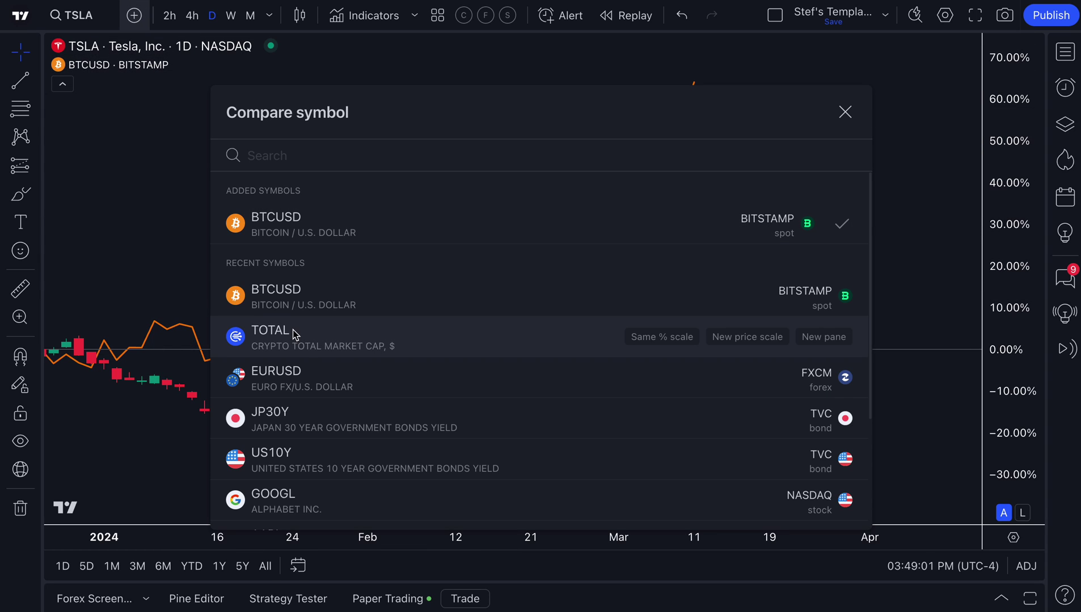
left_click(311, 383)
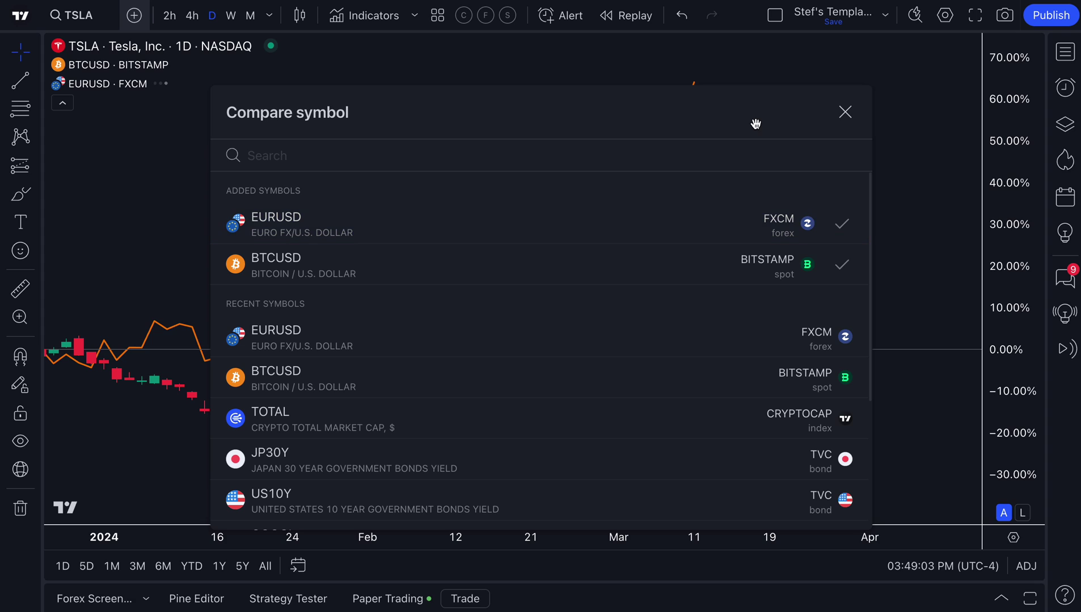
left_click(844, 112)
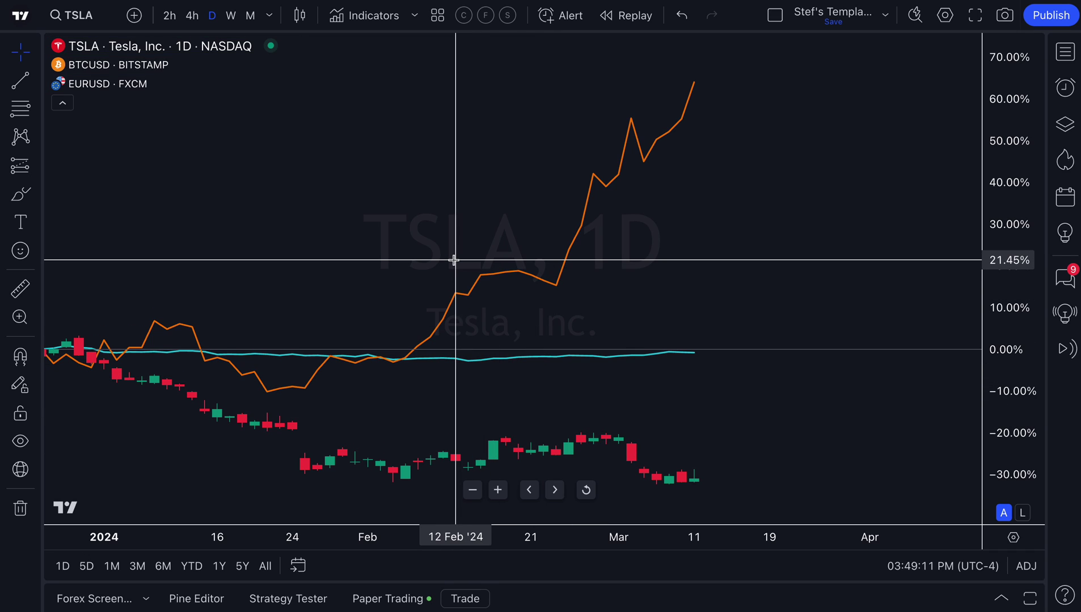
- Search the comparison symbols for GOOGL and add the Alphabet stock from NASDAQ to the chart
left_click(138, 18)
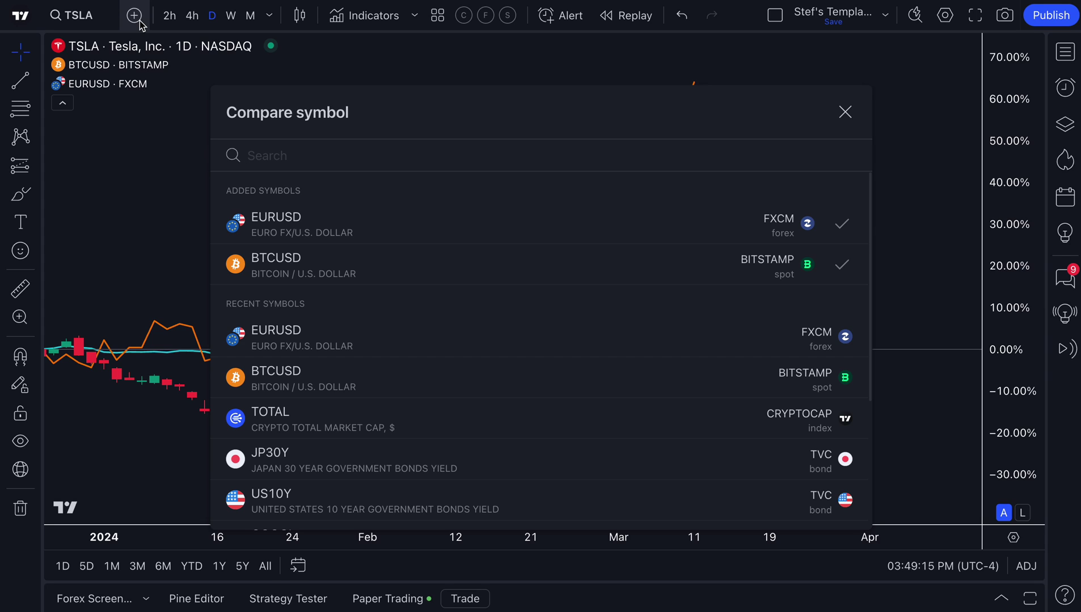
mouse_move(329, 346)
scroll(330, 350, "down", 4)
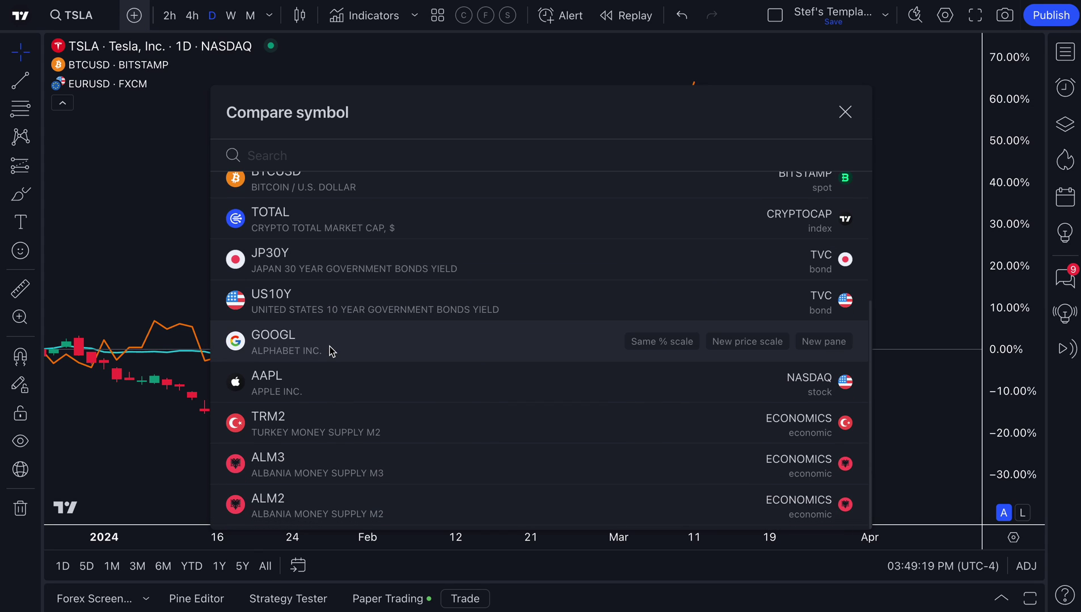
scroll(330, 351, "up", 5)
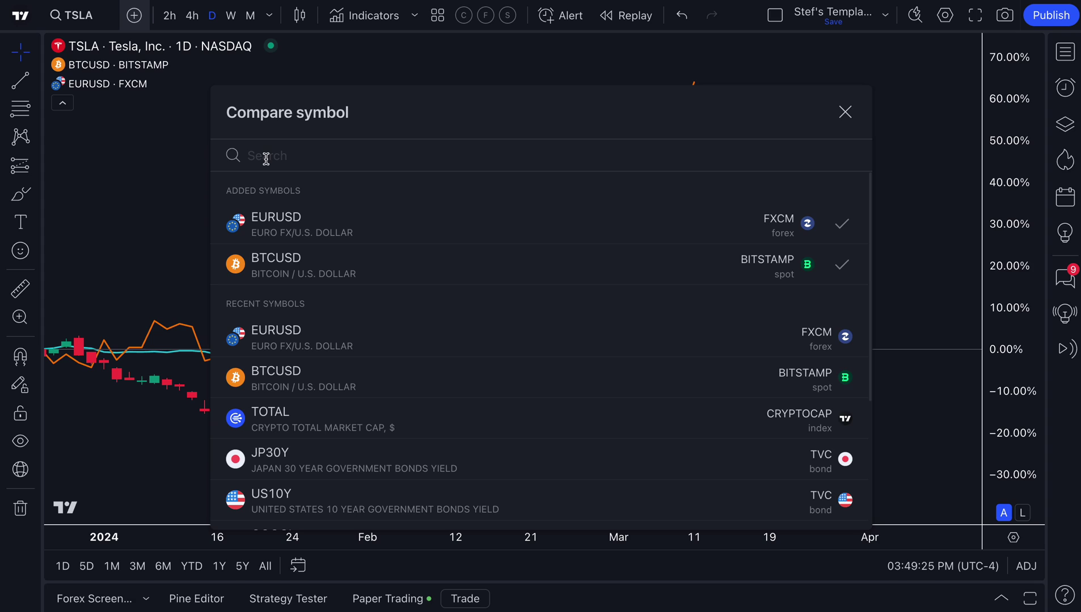
left_click(266, 158)
type("GOOGL")
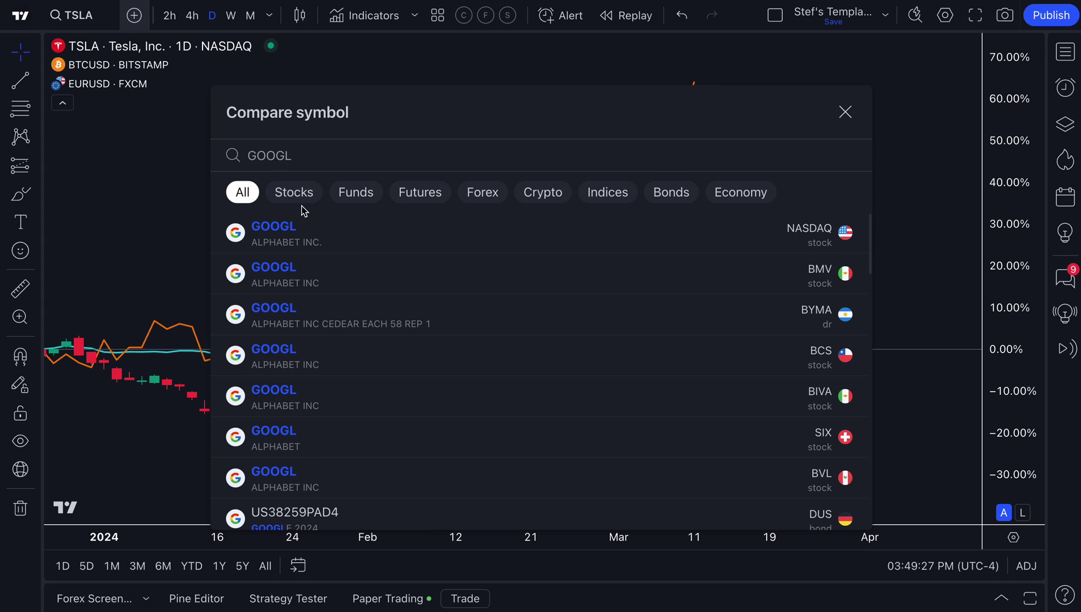
left_click(313, 230)
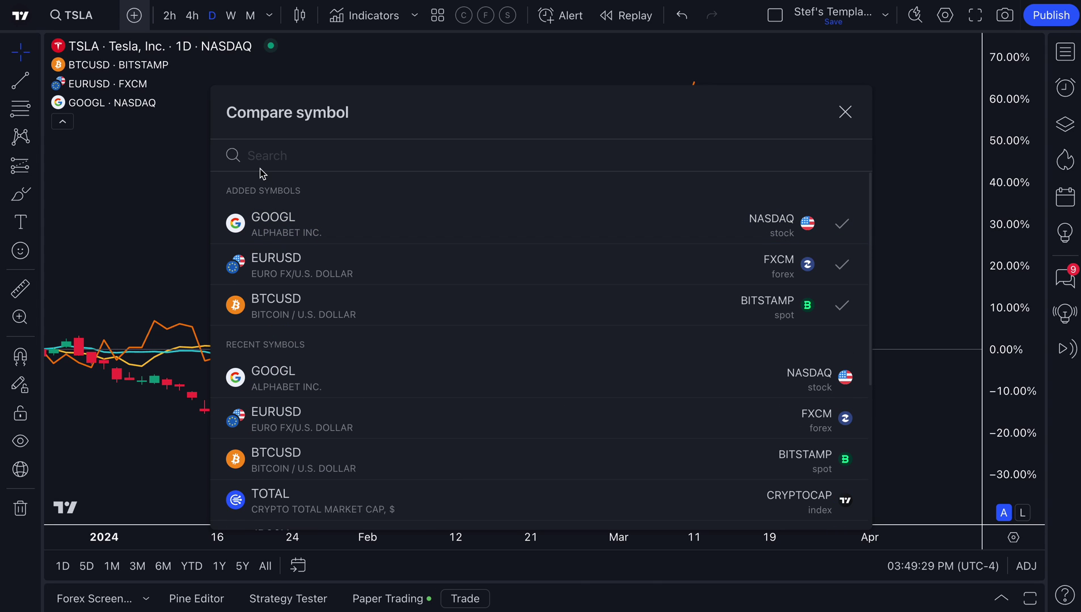
left_click(845, 112)
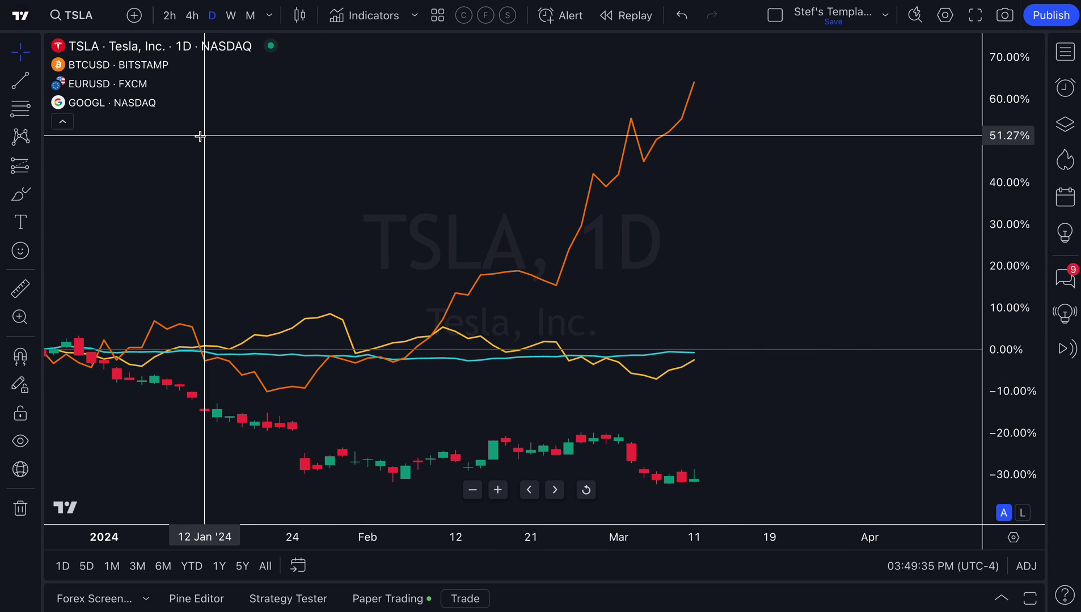
- Change the TSLA series to the Line chart type to match the comparison symbols
mouse_move(130, 74)
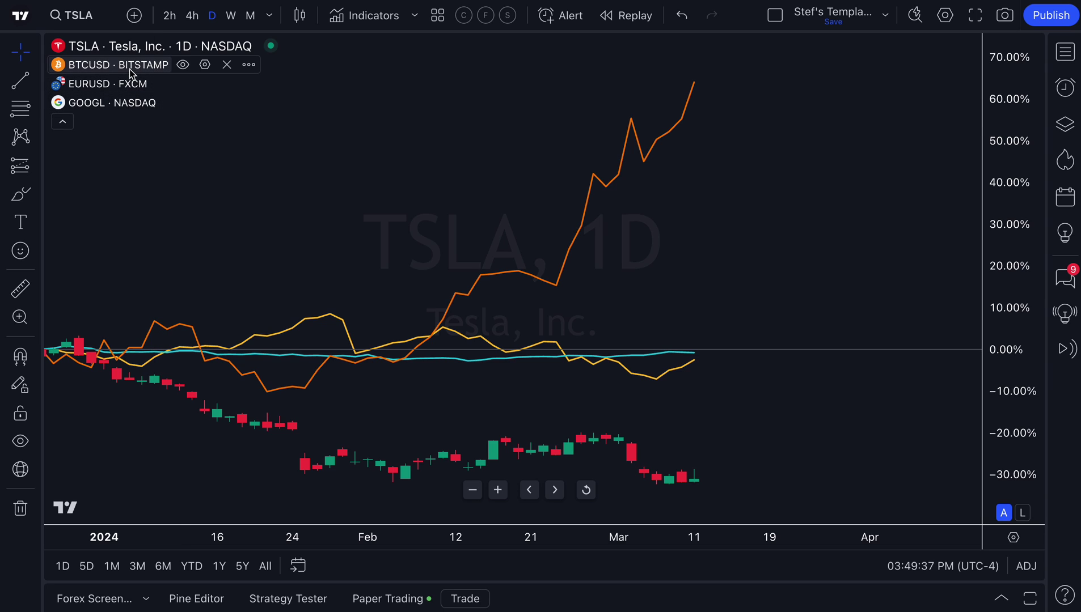
mouse_move(132, 104)
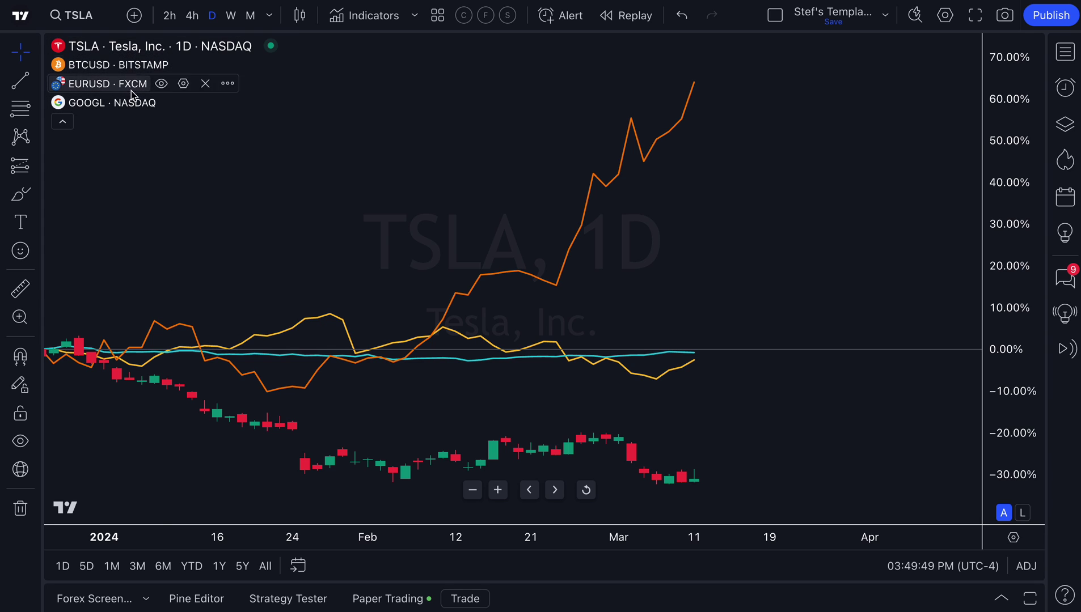
scroll(380, 222, "left", 2)
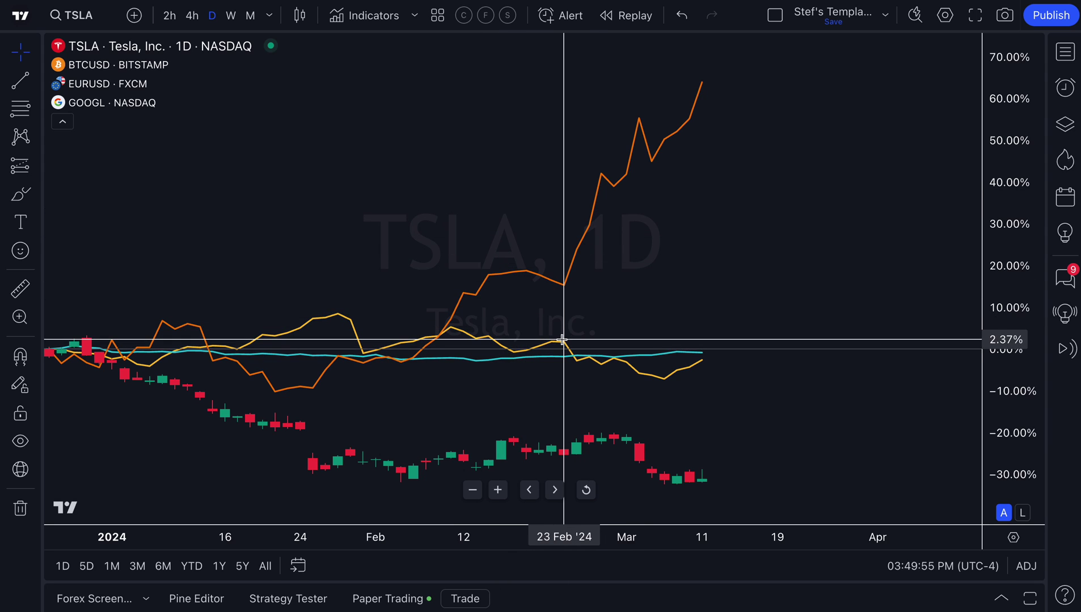
left_click(620, 438)
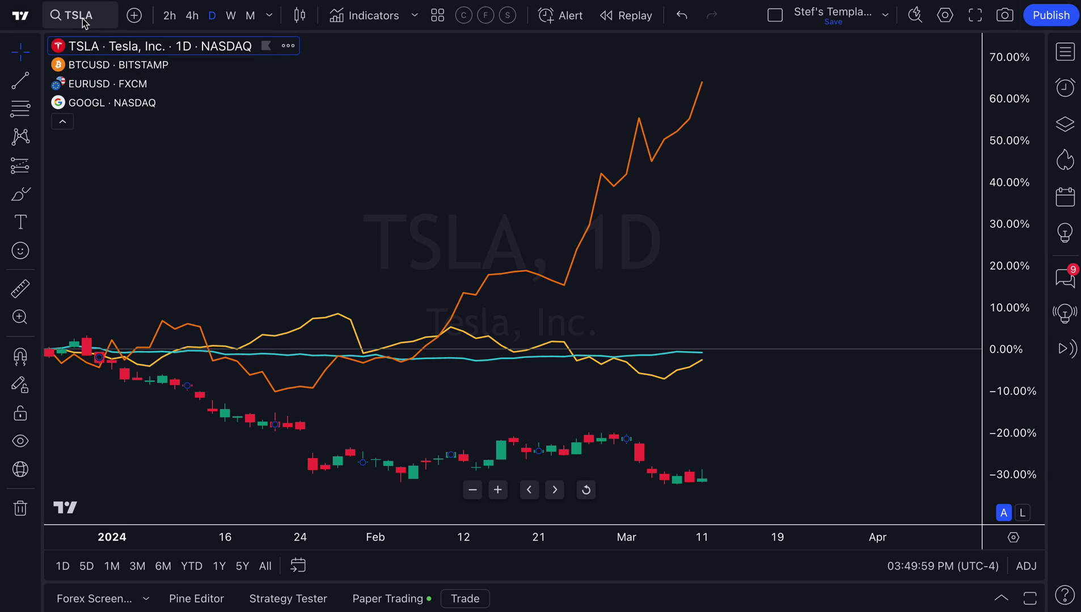
left_click(302, 19)
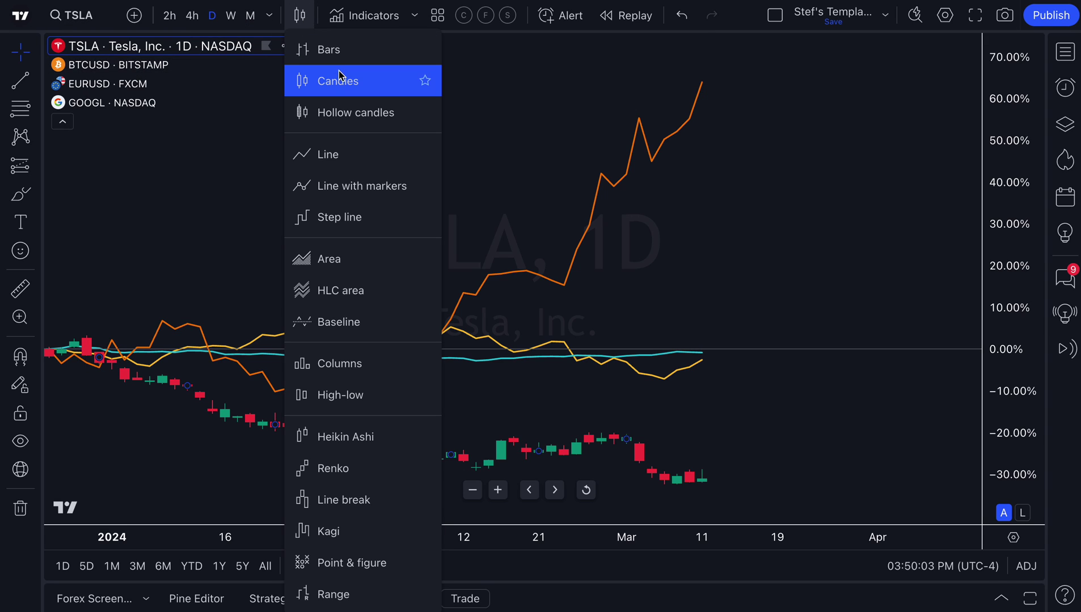
left_click(336, 156)
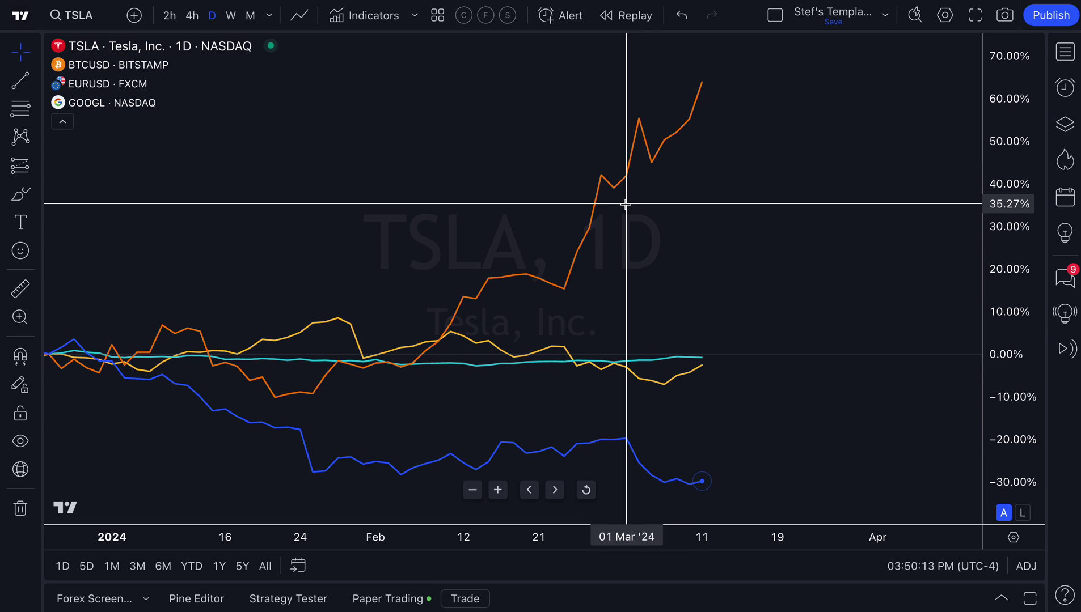
- Widen the visible date range back to about October 2023 to examine the four symbols' relative performance
scroll(625, 204, "down", 8)
scroll(625, 204, "up", 8)
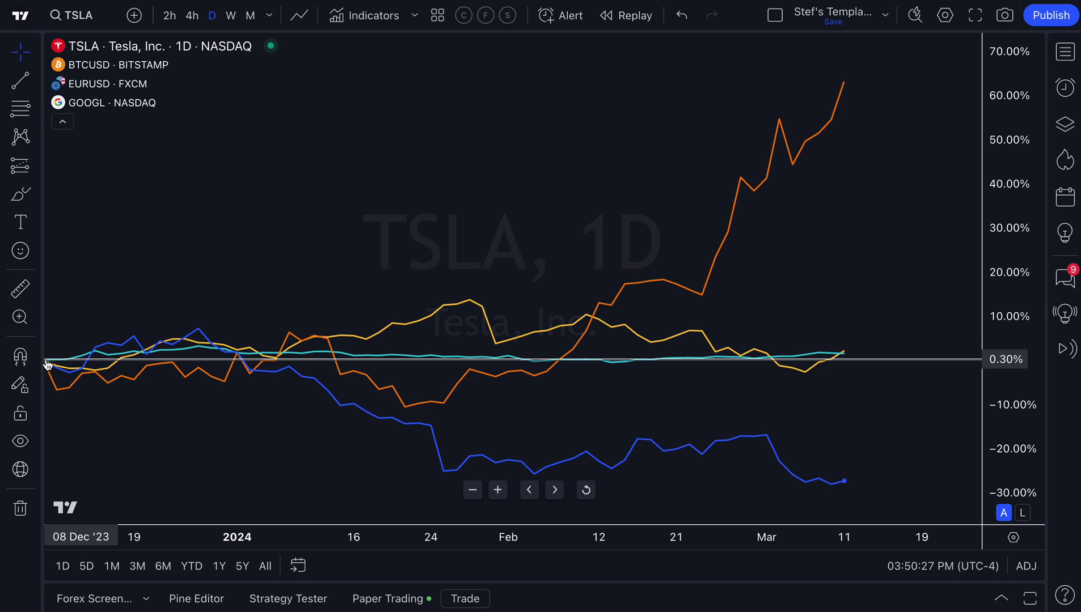
scroll(428, 340, "down", 5)
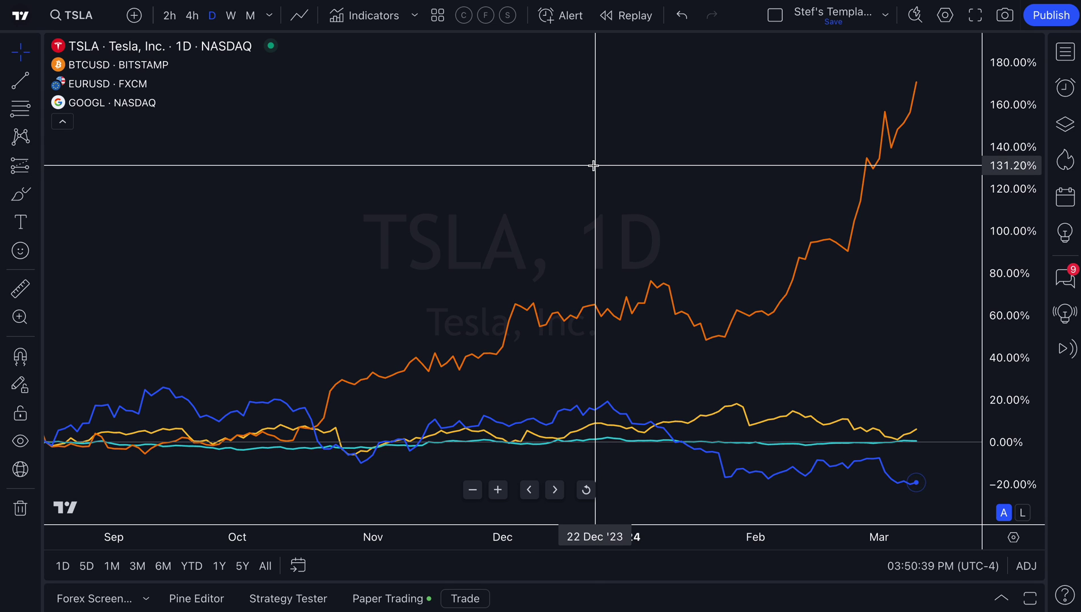
left_click_drag(589, 165, 411, 179)
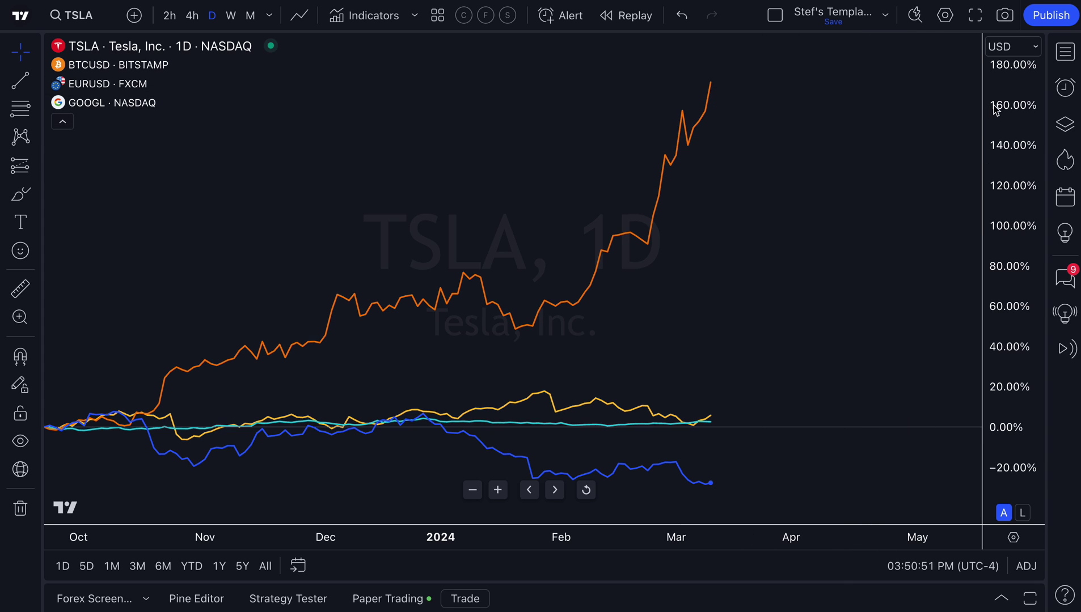
- Open the chart's Scales and lines settings at the price label options, keeping the dialog clear of the price scale
right_click(333, 137)
left_click(386, 526)
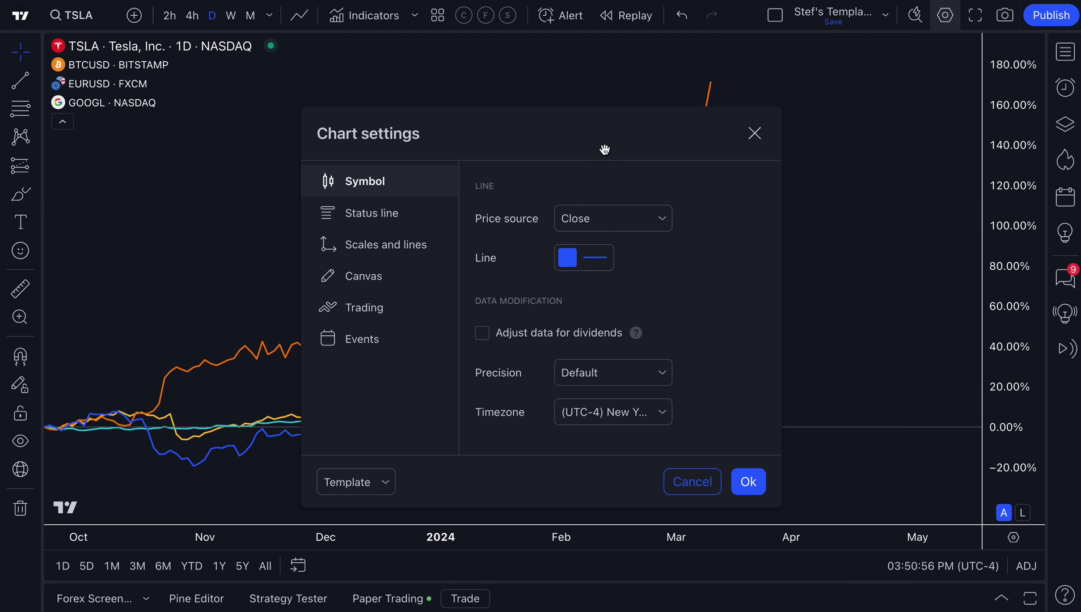
left_click_drag(606, 142, 320, 92)
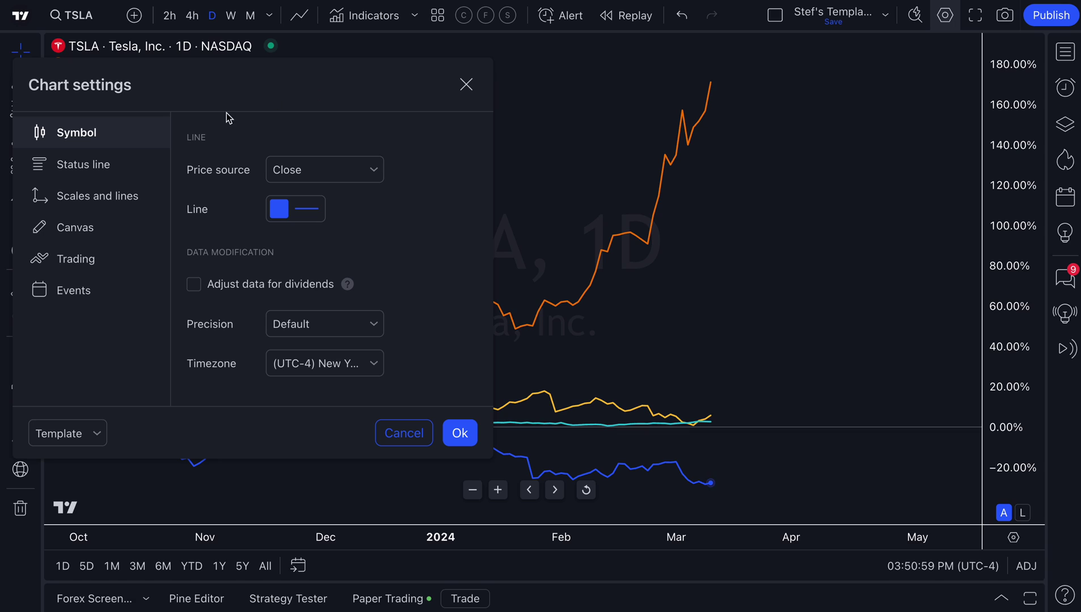
left_click(116, 195)
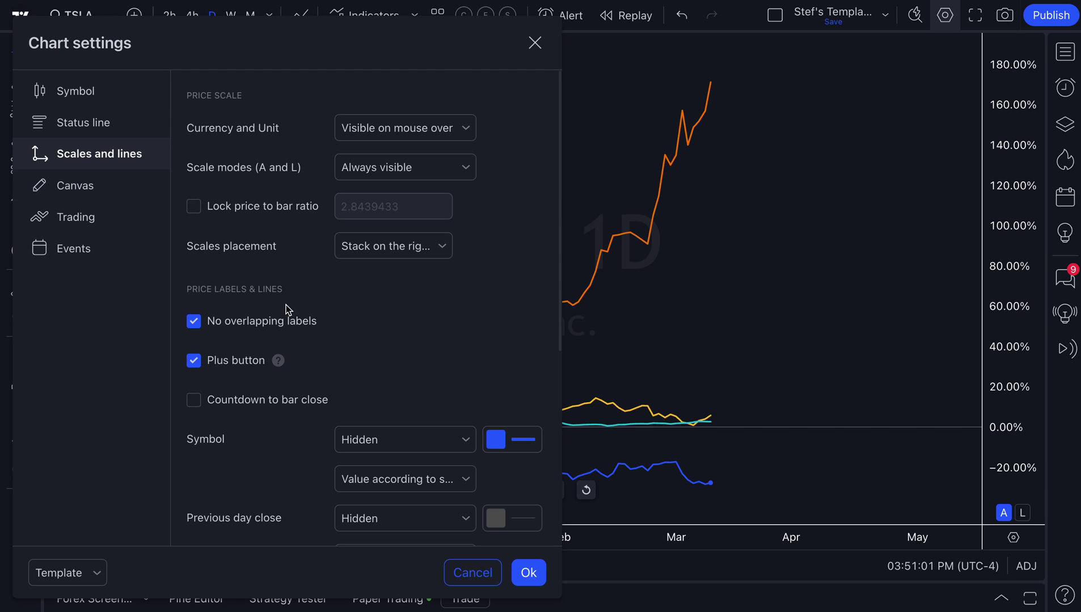
scroll(329, 360, "down", 1)
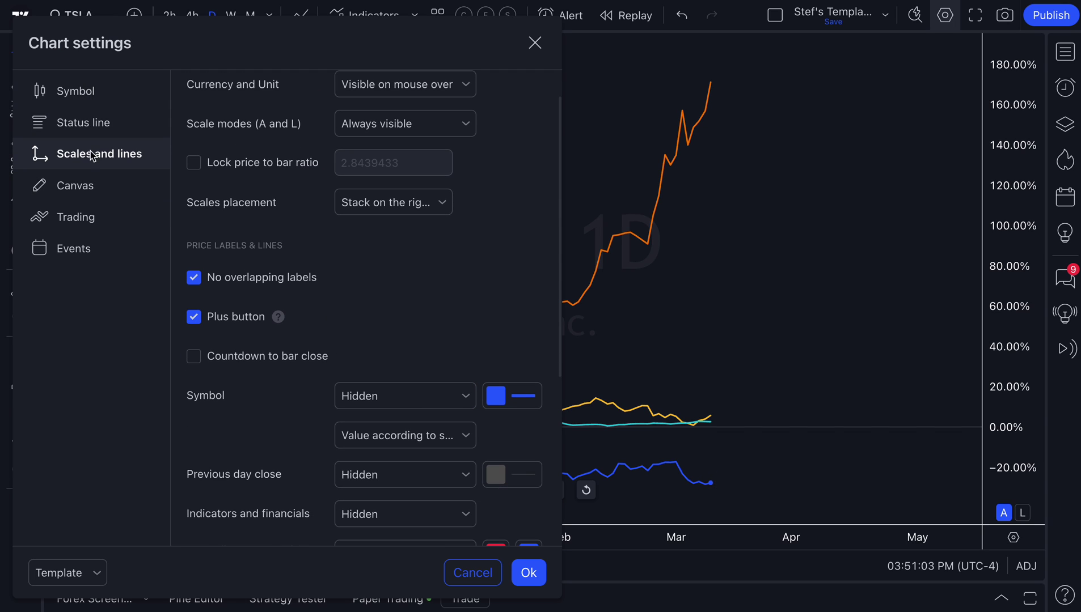
scroll(386, 370, "down", 5)
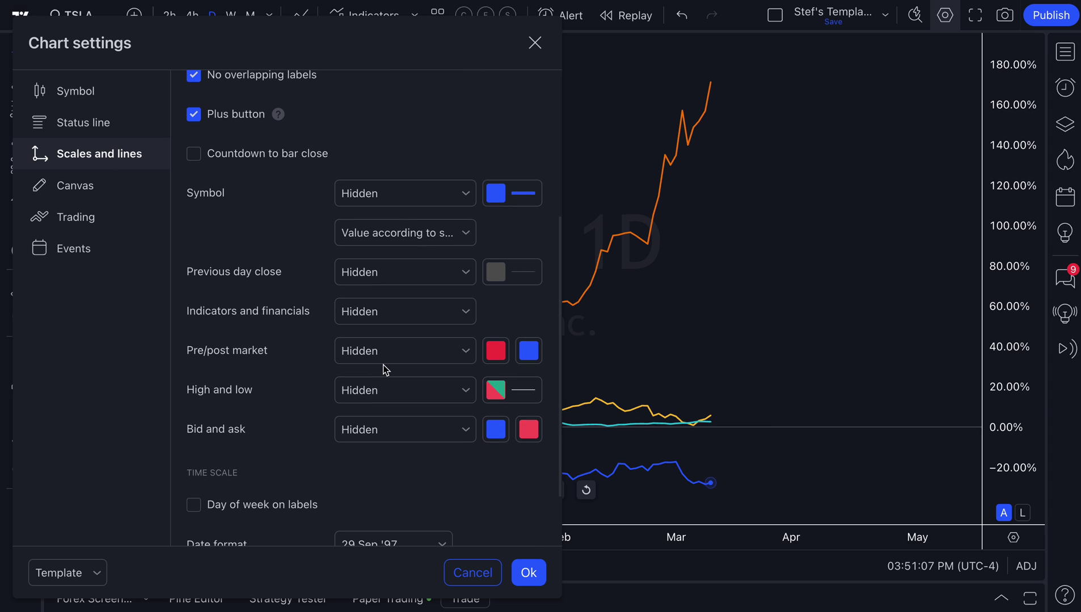
scroll(385, 369, "up", 1)
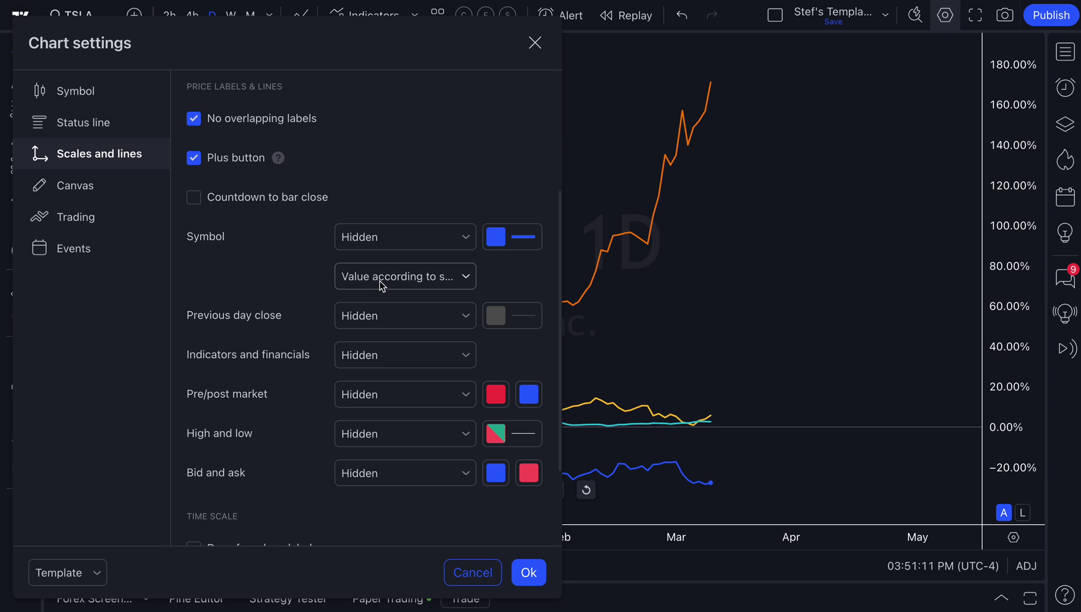
- Enable the symbol Name and Value labels on the price scale with Line left off, and close the settings
left_click(384, 245)
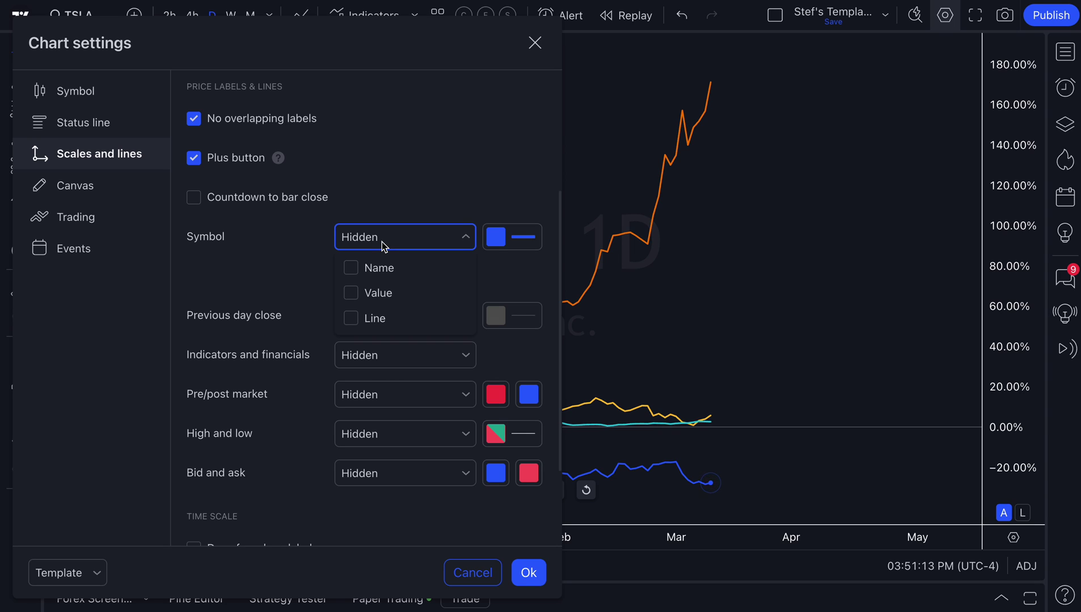
left_click(359, 295)
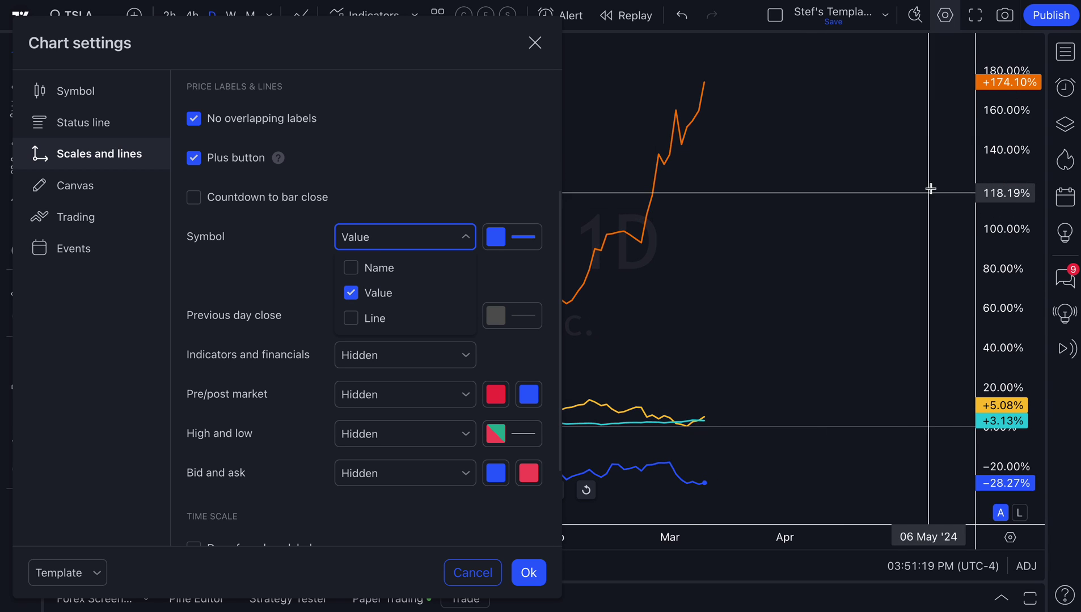
left_click(367, 271)
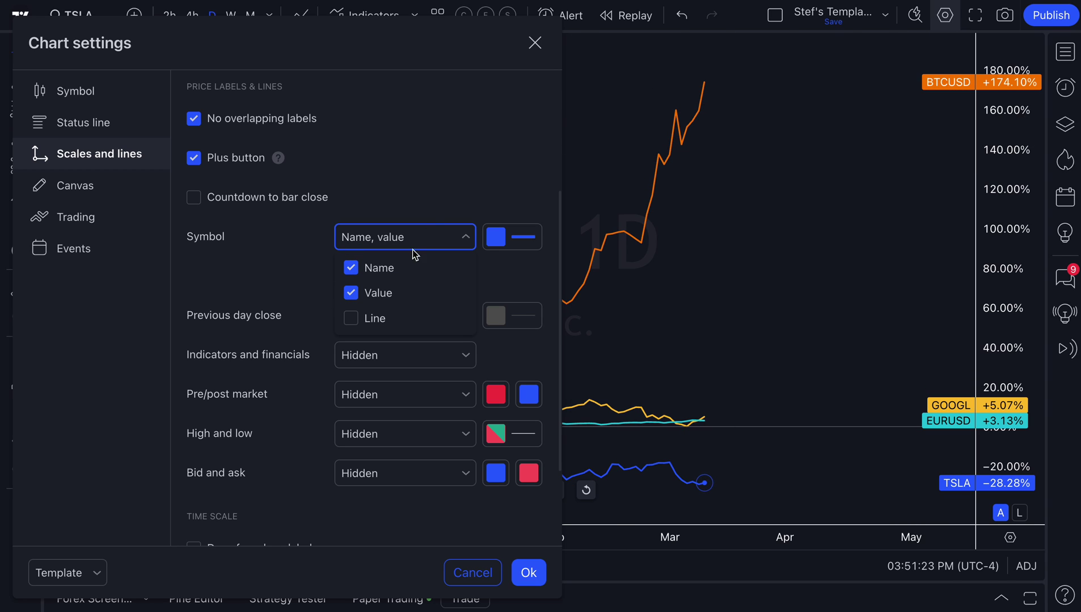
left_click(357, 318)
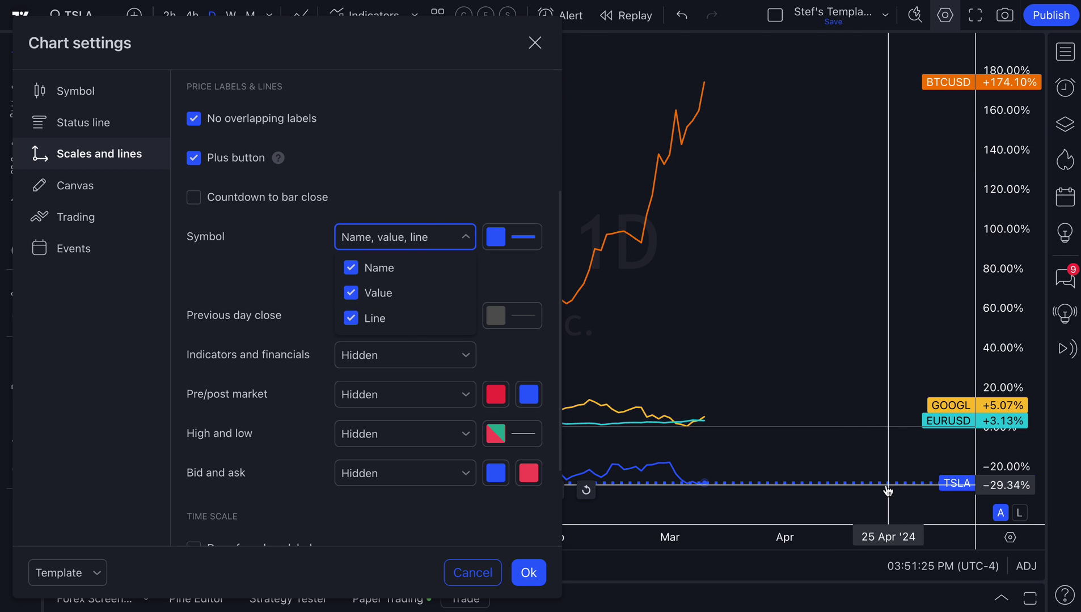
left_click(352, 319)
left_click(445, 177)
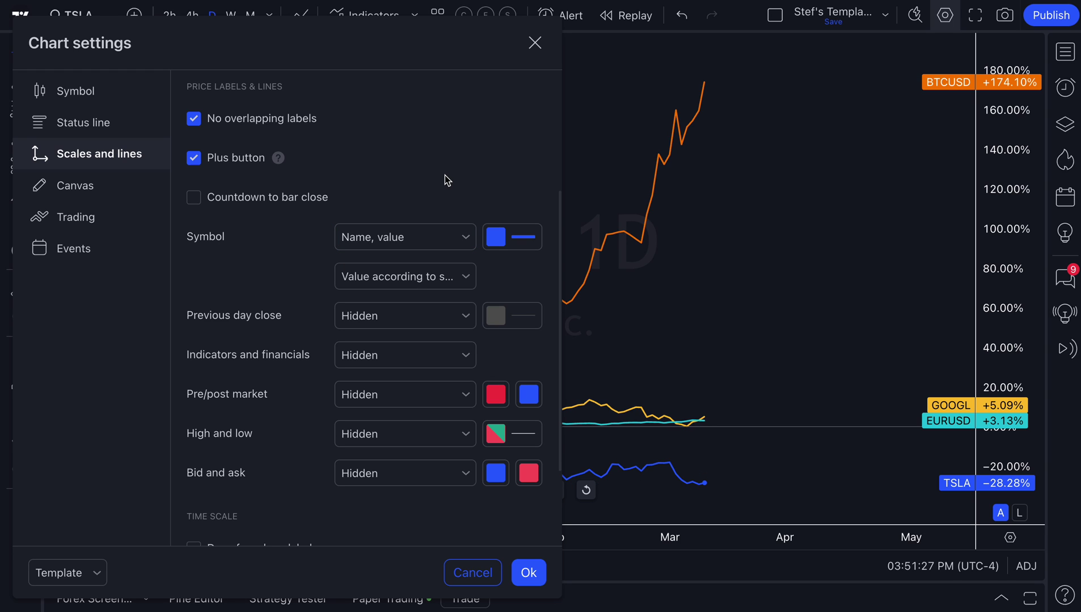
left_click(535, 43)
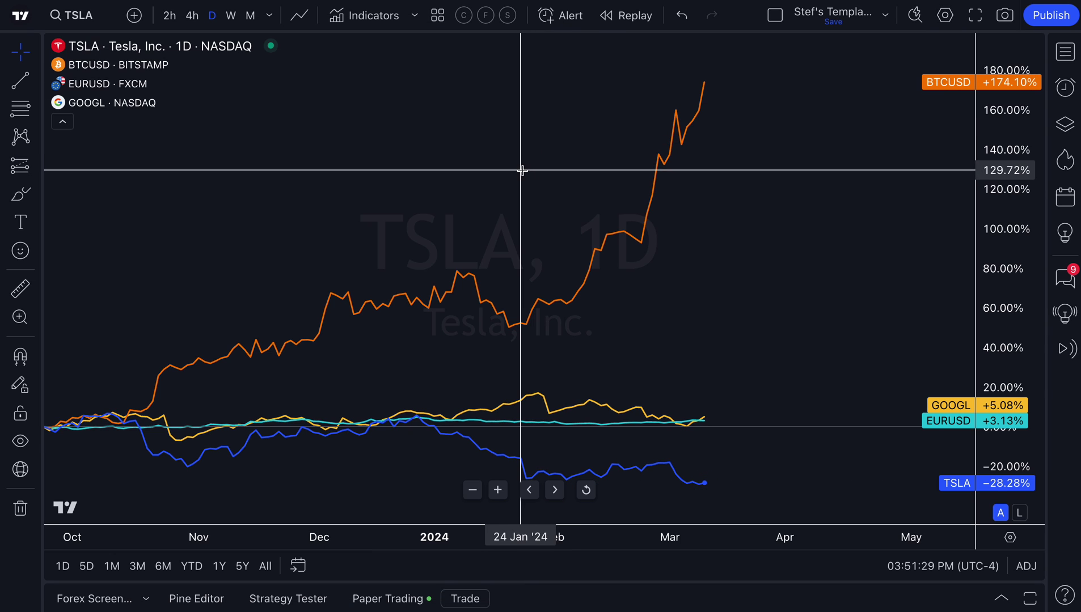
- Extend the visible date range back before June 2023 to compare the four symbols over a longer period
scroll(435, 179, "up", 1)
scroll(435, 177, "down", 3)
scroll(451, 178, "down", 4)
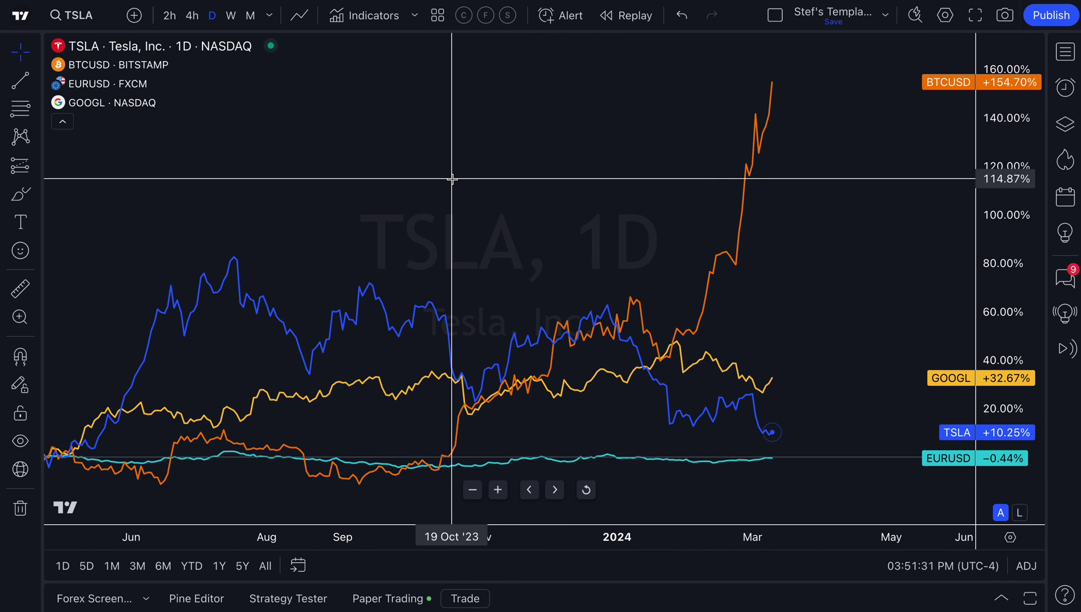
- Hide the GOOGL, EURUSD and BTCUSD comparison series so that TSLA alone is plotted, reaching back to about September 2022
scroll(525, 193, "right", 2)
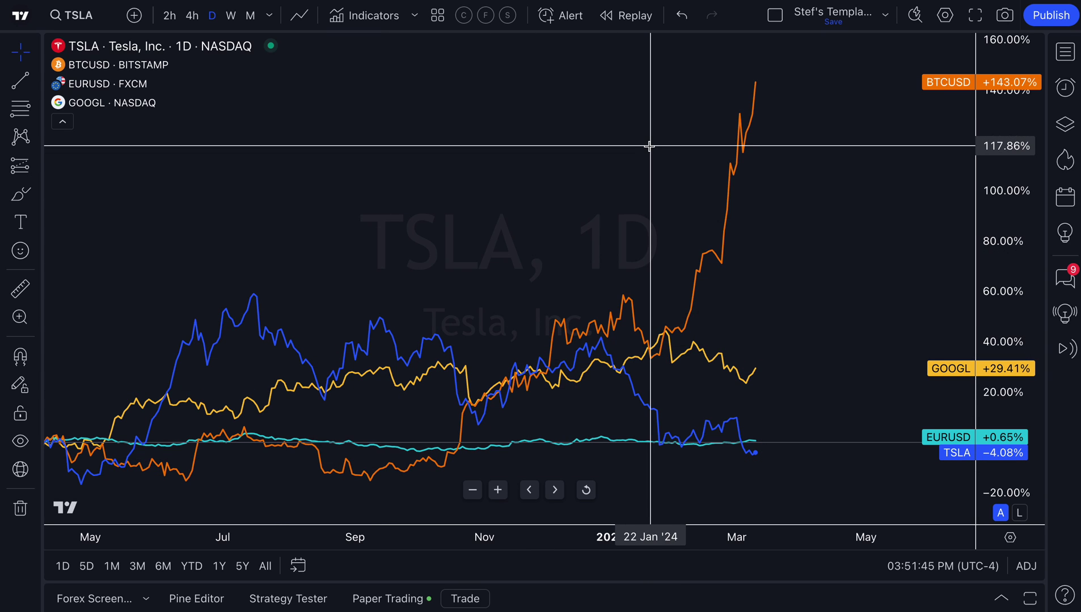
scroll(649, 146, "down", 2)
scroll(650, 146, "down", 1)
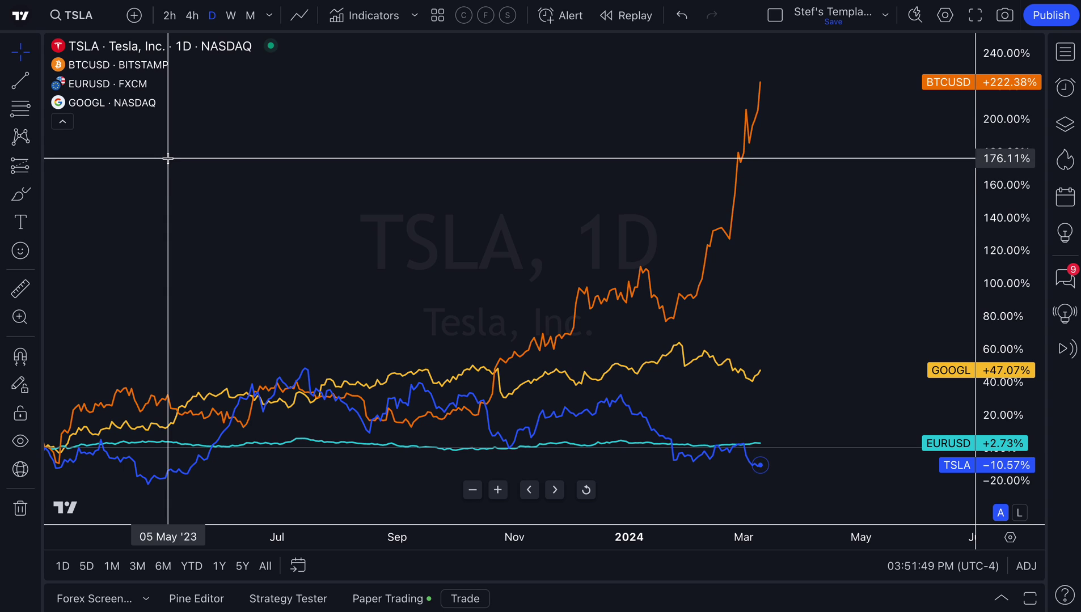
left_click(171, 105)
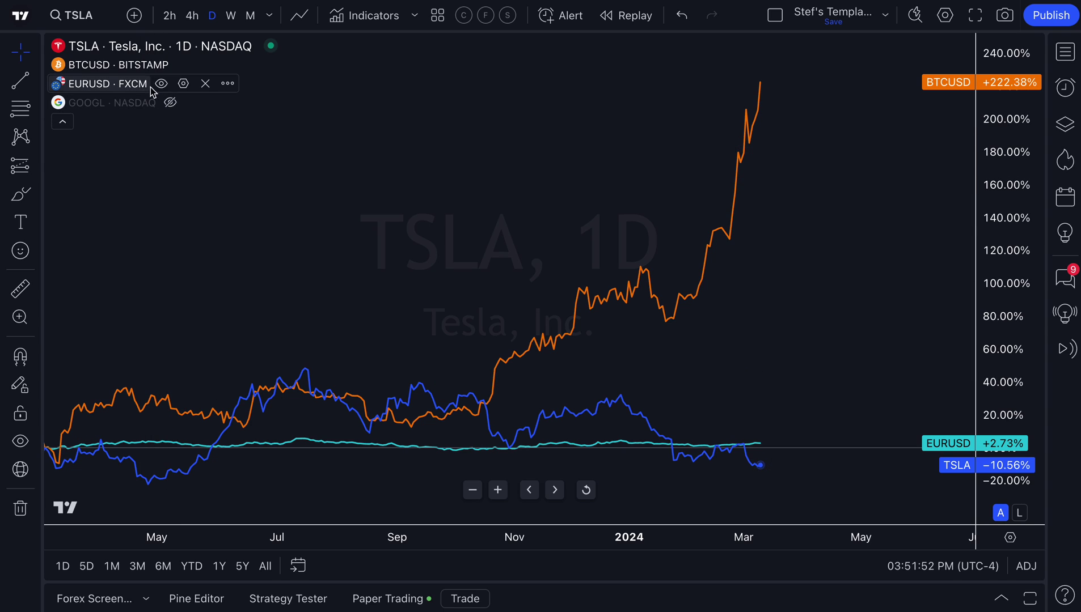
left_click(161, 84)
left_click(182, 66)
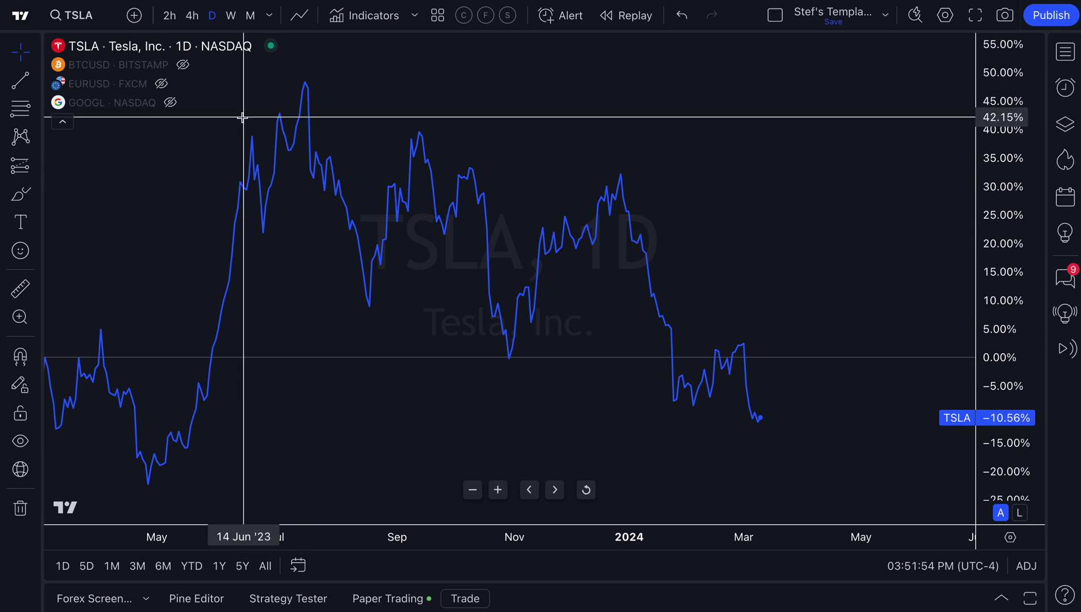
scroll(343, 295, "down", 3)
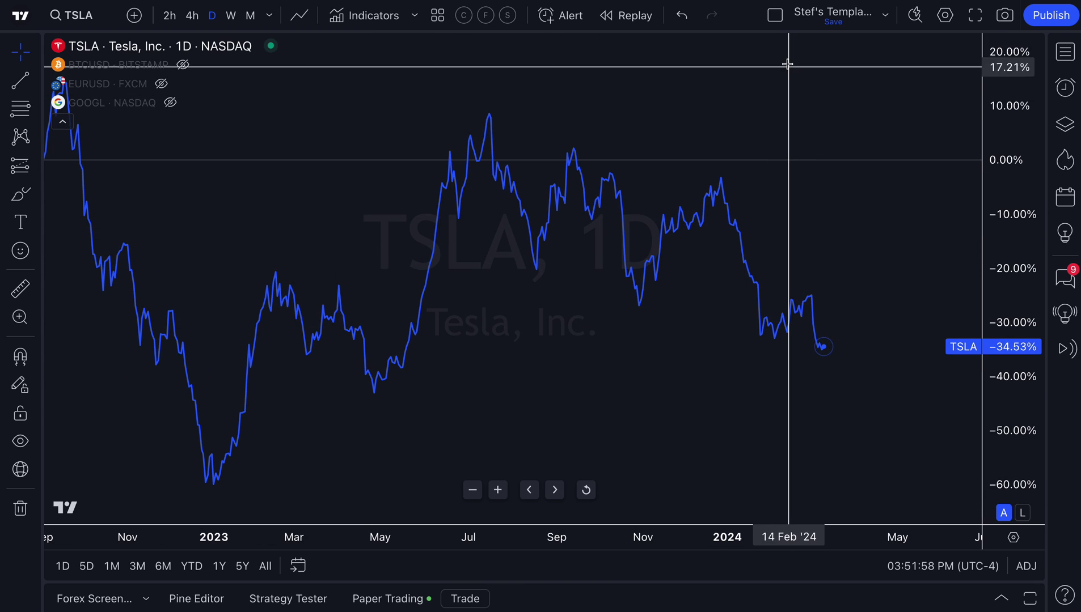
- Split the layout into three side-by-side charts and check the individual panes by activating them
left_click(774, 16)
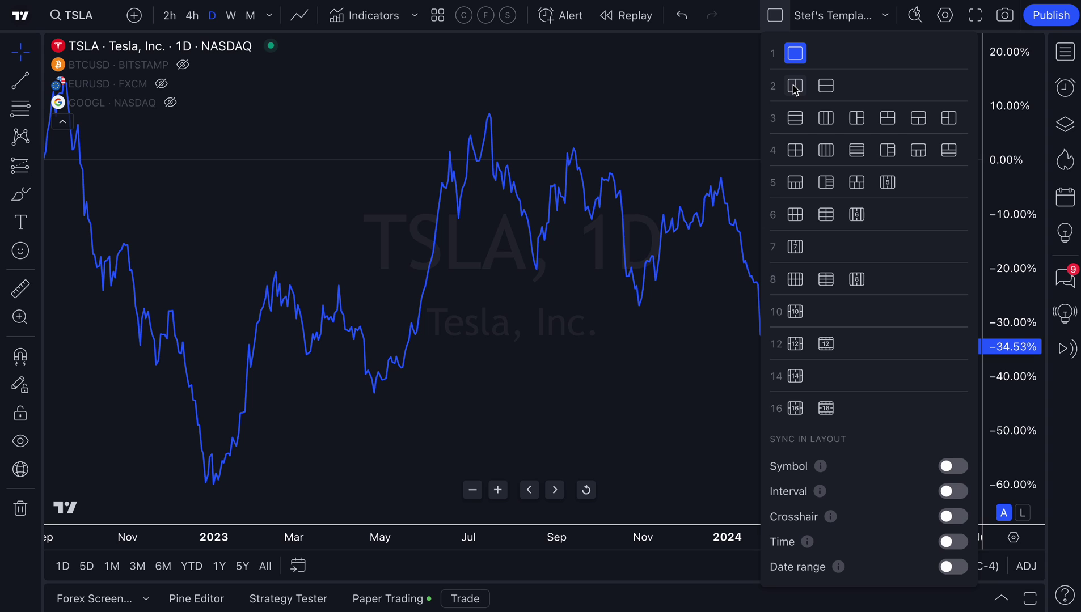
left_click(826, 118)
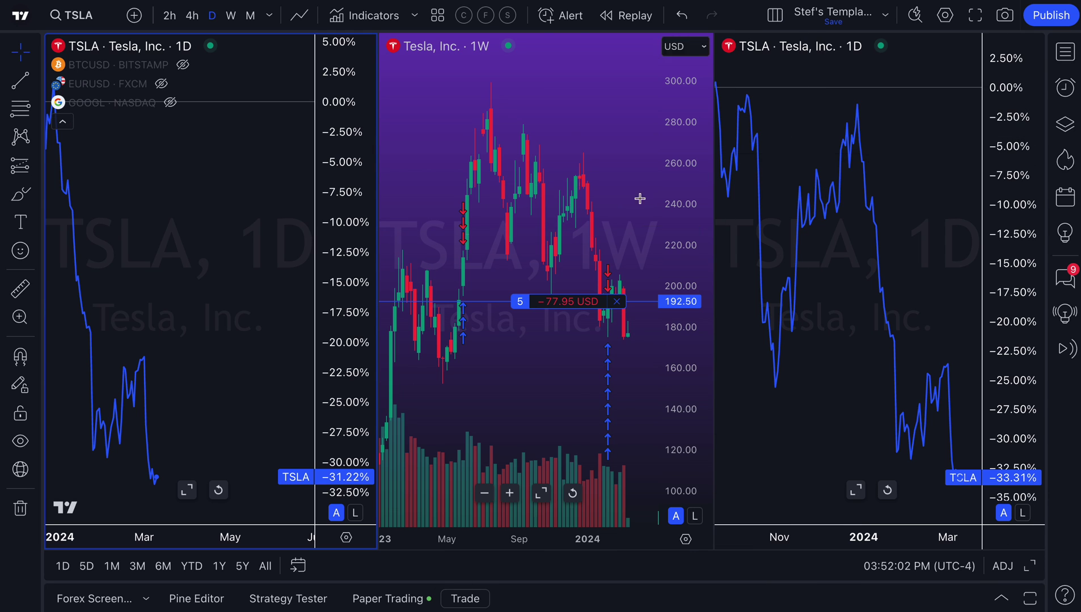
left_click(833, 102)
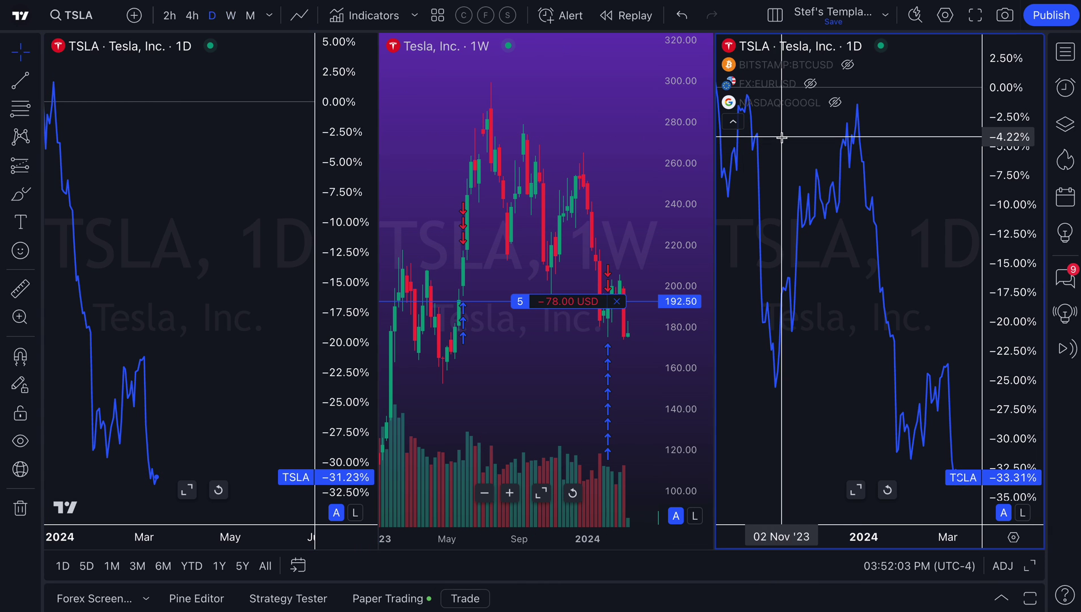
left_click(187, 151)
- Change the symbol of the middle chart in the three-chart layout to BTCUSD
left_click(514, 108)
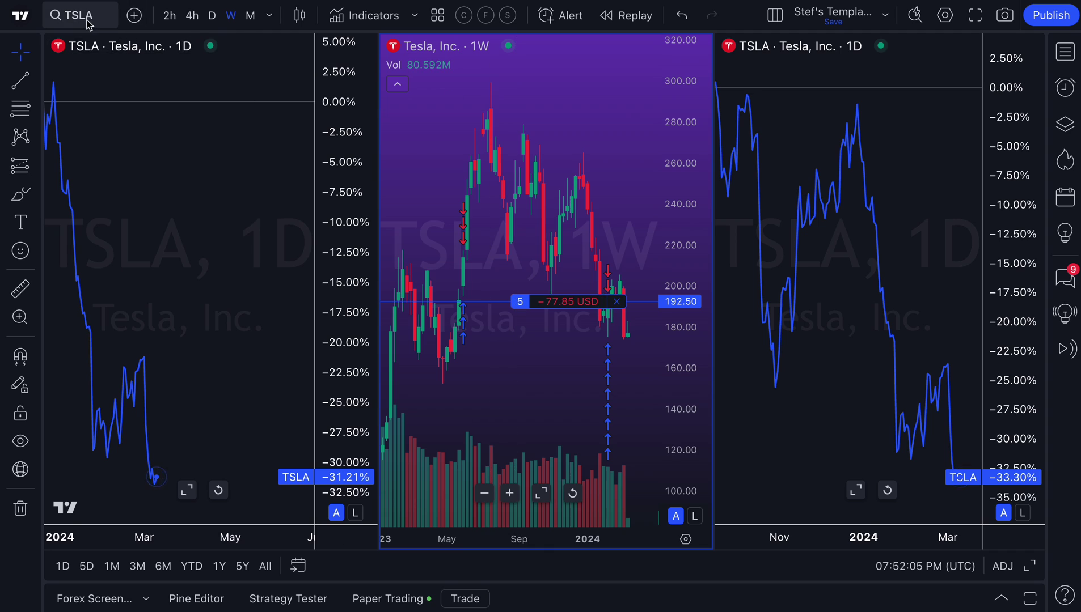
left_click(80, 17)
type("BTCUSD")
key("Return")
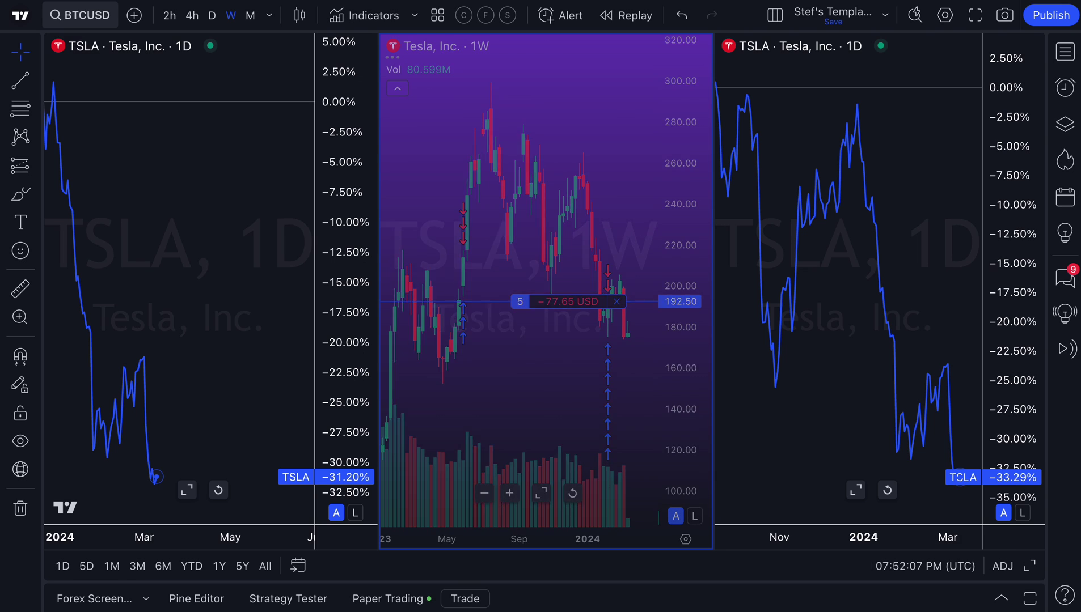
- Change the symbol of the third chart in the layout to GLD
left_click(774, 100)
left_click(72, 15)
type("GLD")
key("Return")
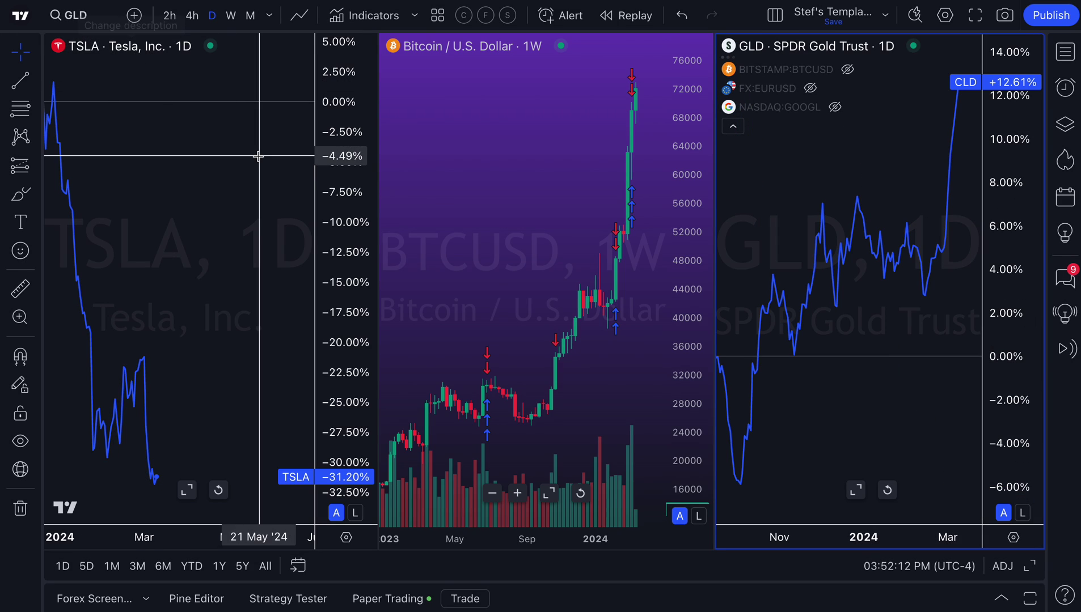
- Apply the Default chart template to the BTCUSD weekly chart and close its settings
left_click(499, 206)
left_click_drag(499, 205, 461, 219)
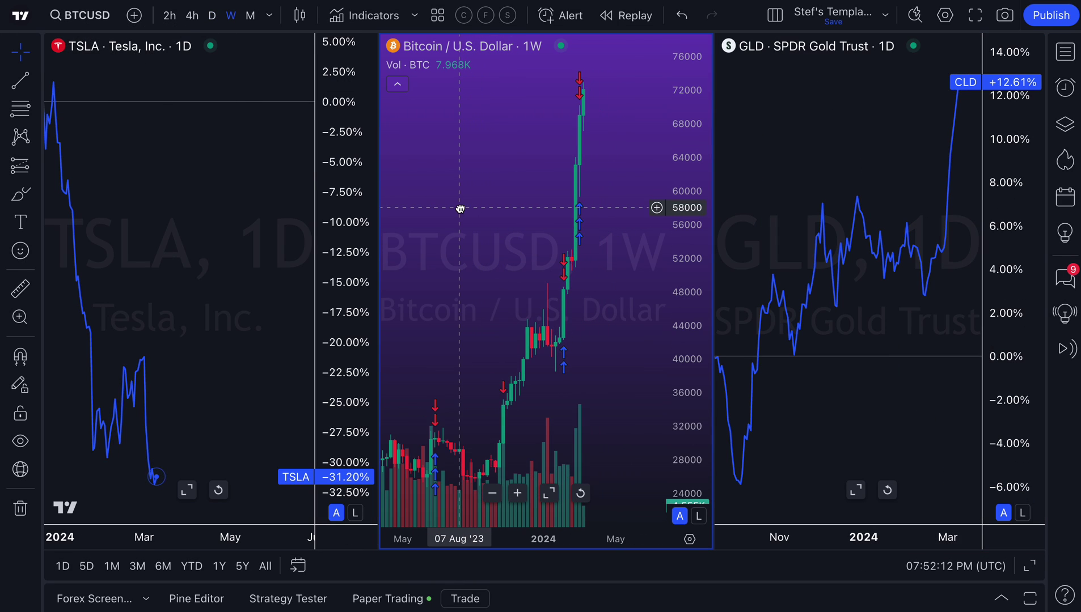
right_click(460, 177)
left_click(532, 596)
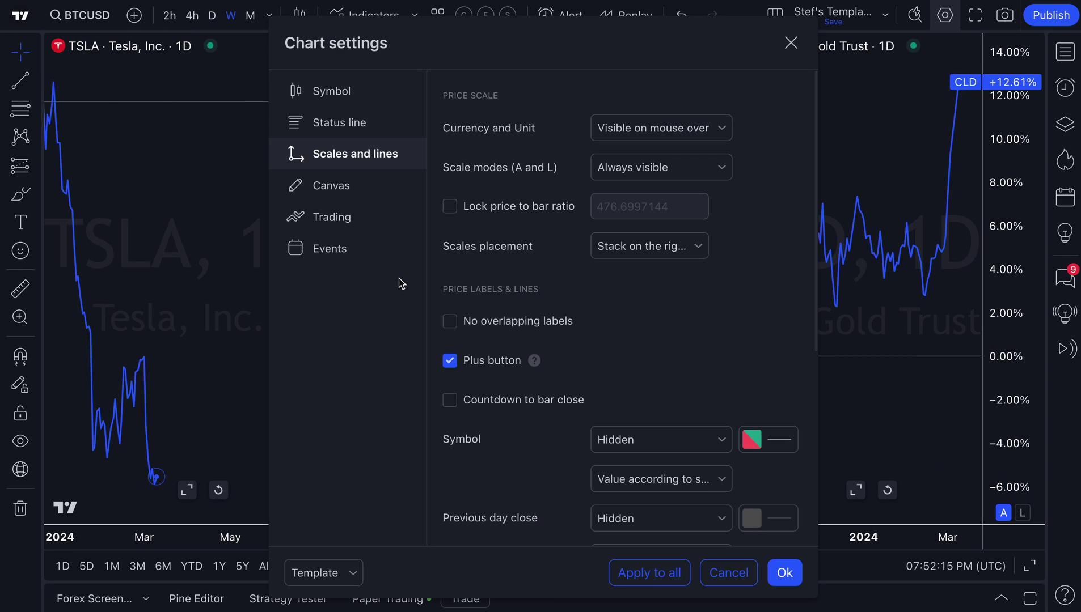
left_click(323, 572)
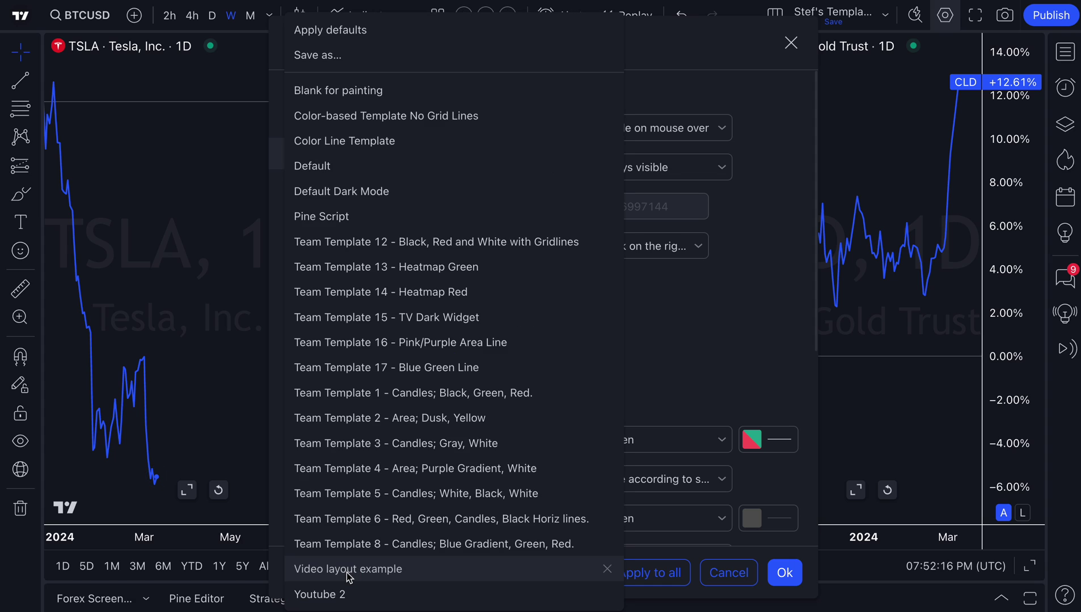
left_click(390, 164)
left_click(790, 43)
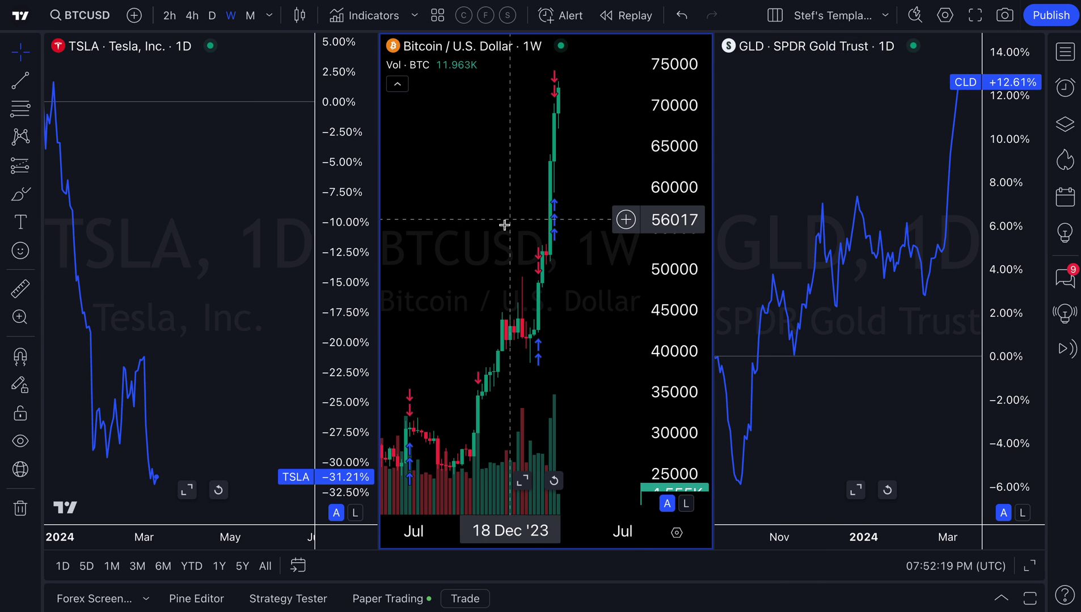
- Apply the Default chart template to the TSLA daily chart and close its settings
left_click(222, 234)
right_click(222, 234)
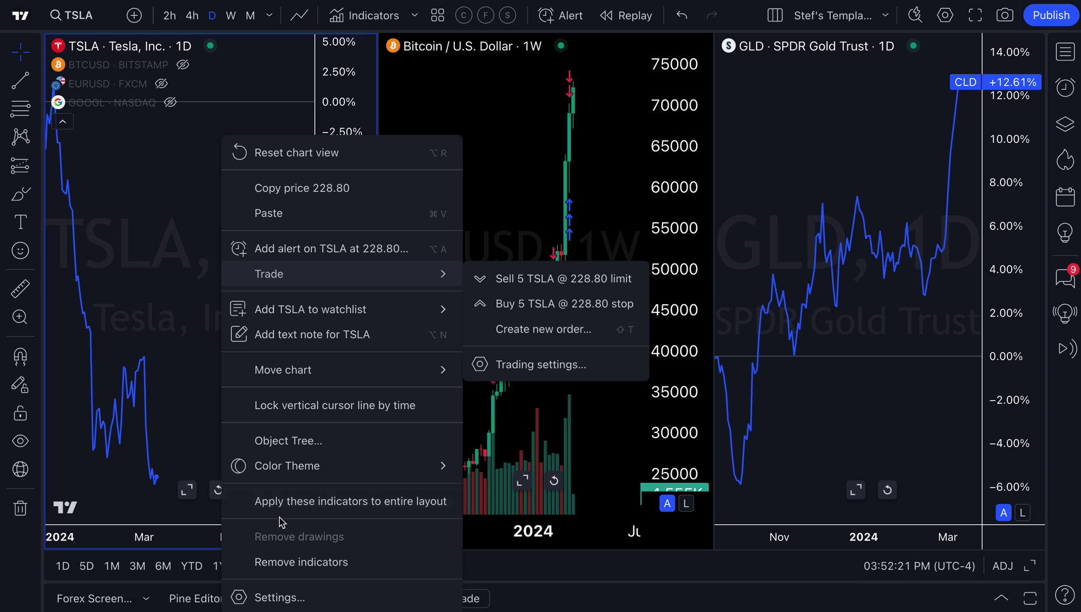
left_click(279, 598)
left_click(311, 572)
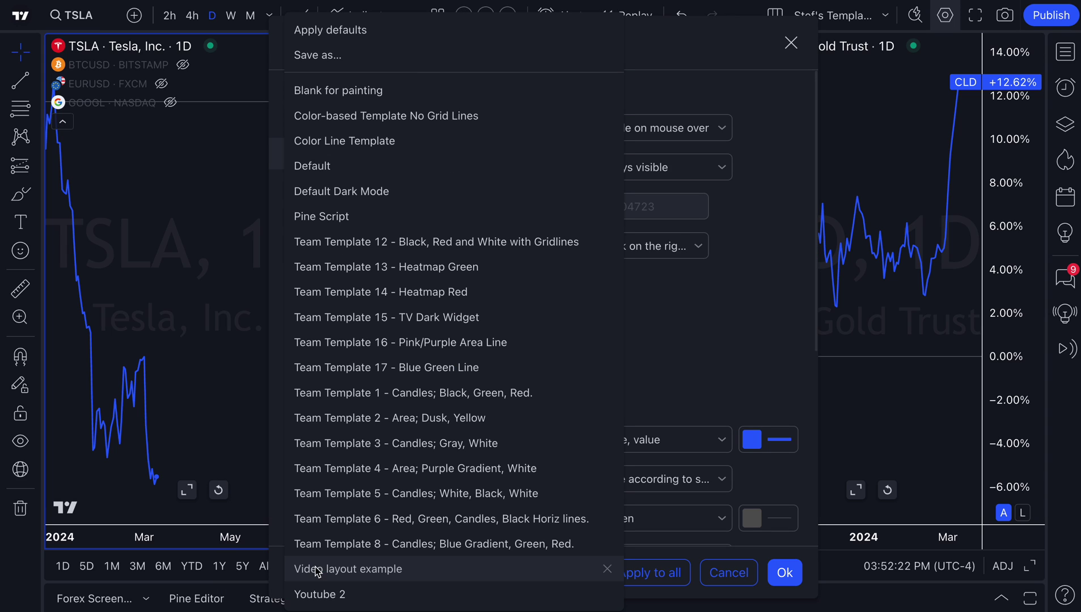
left_click(352, 166)
left_click(784, 572)
- Apply the Default chart template to the GLD daily chart and close its settings
left_click(796, 146)
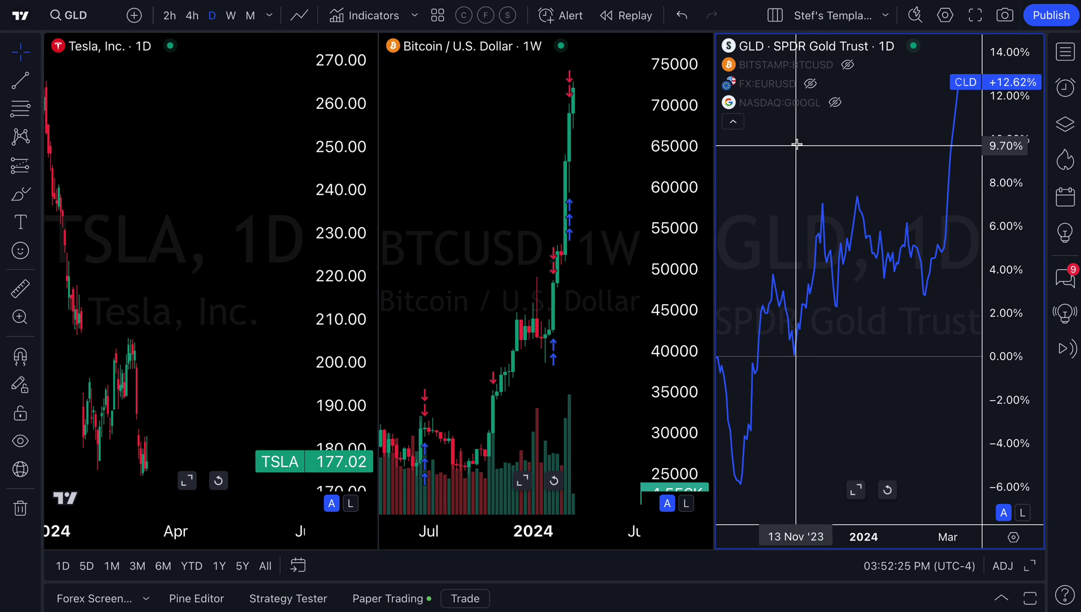
right_click(795, 146)
left_click(850, 596)
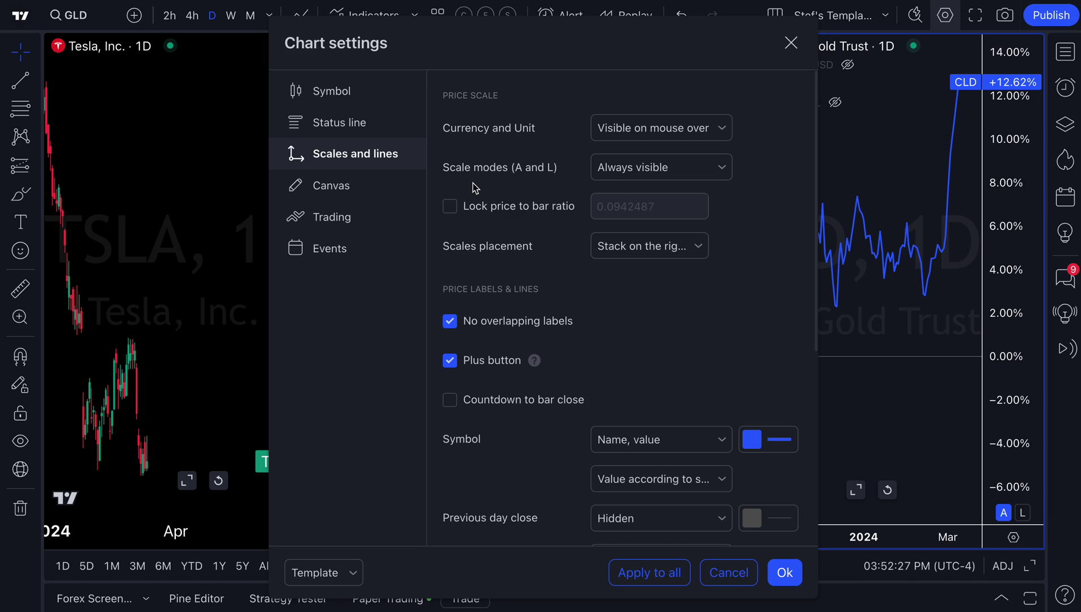
left_click(337, 572)
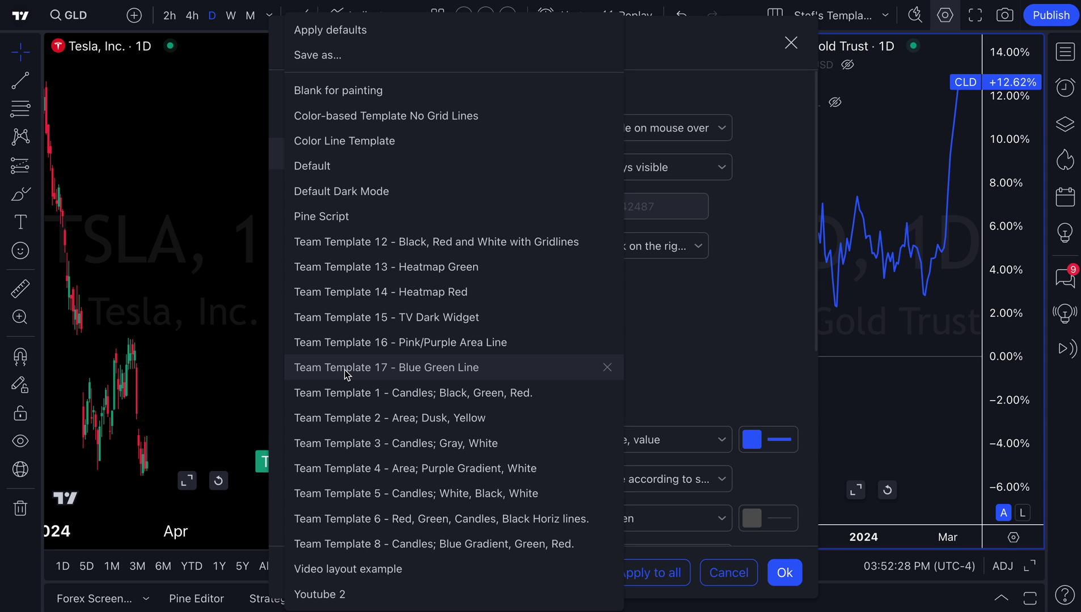
left_click(357, 167)
left_click(791, 43)
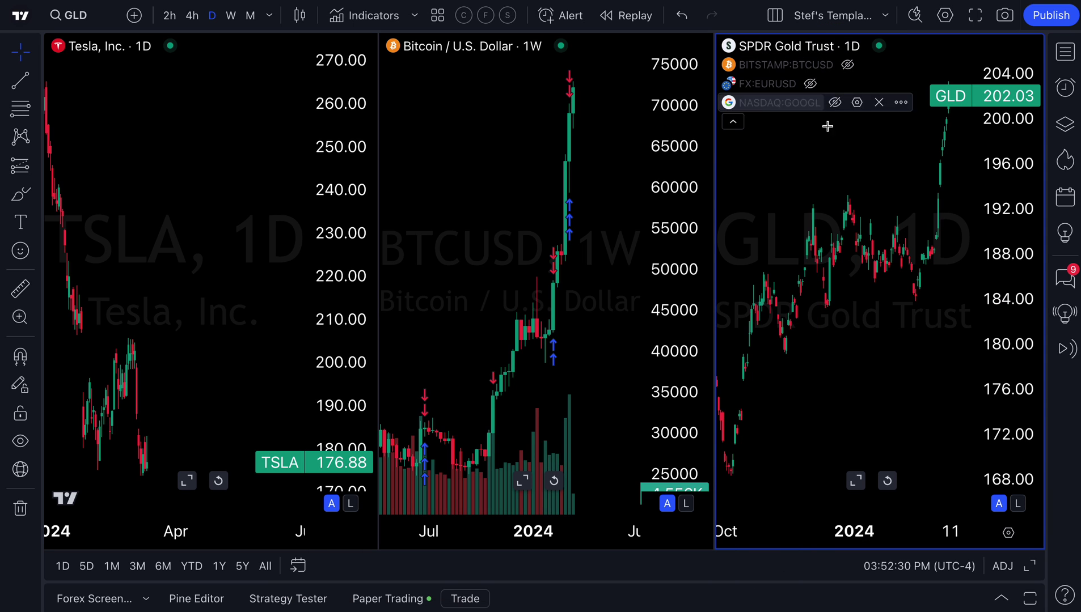
- Look over the price histories in the three charts and the available multi-chart layout options
left_click(527, 214)
left_click_drag(207, 224, 289, 221)
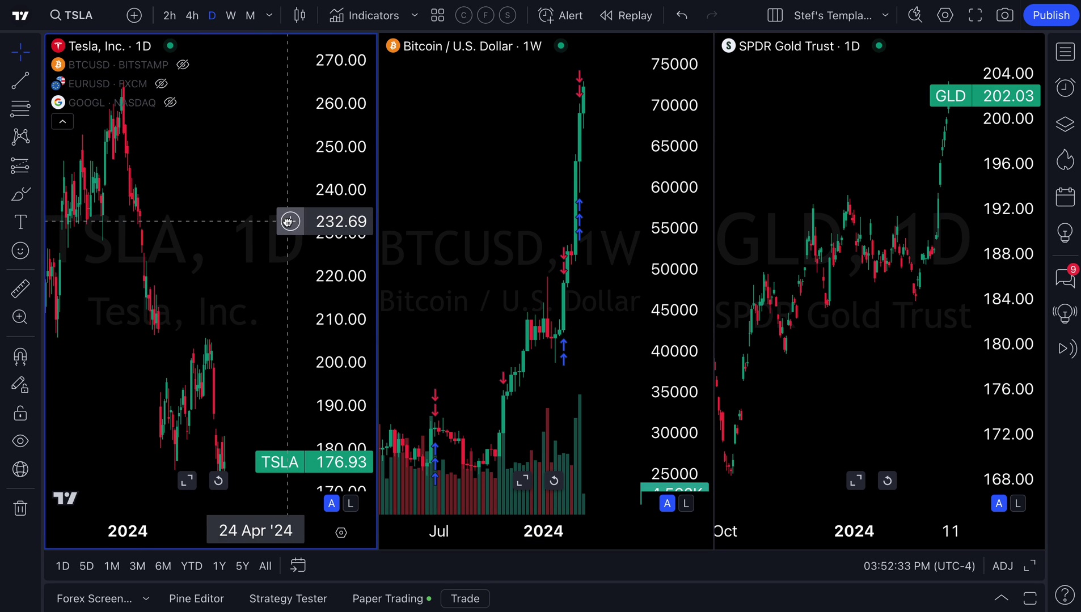
scroll(234, 250, "left", 3)
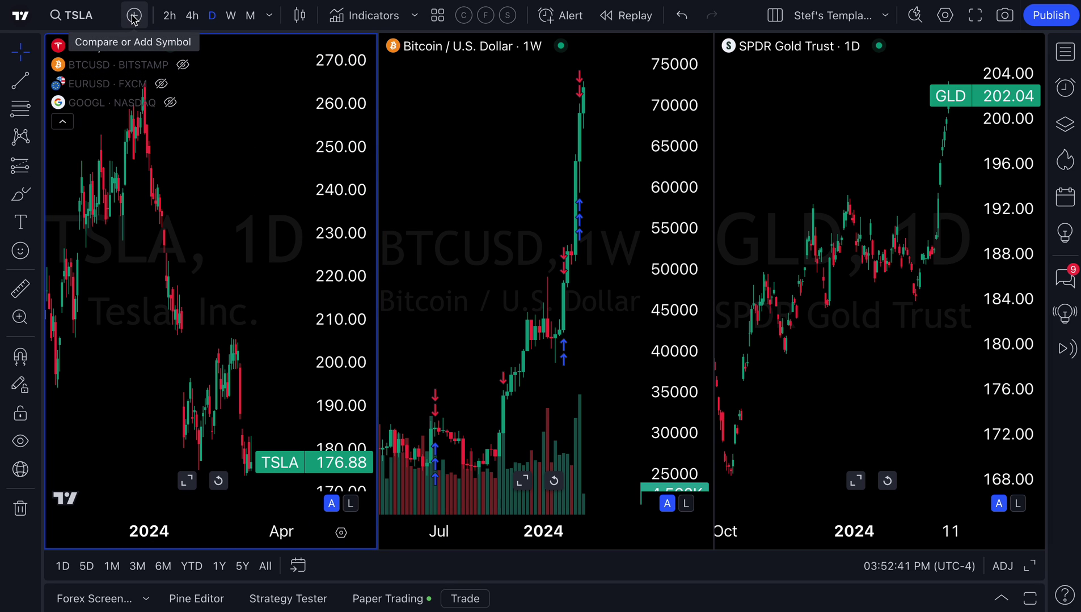
left_click(778, 17)
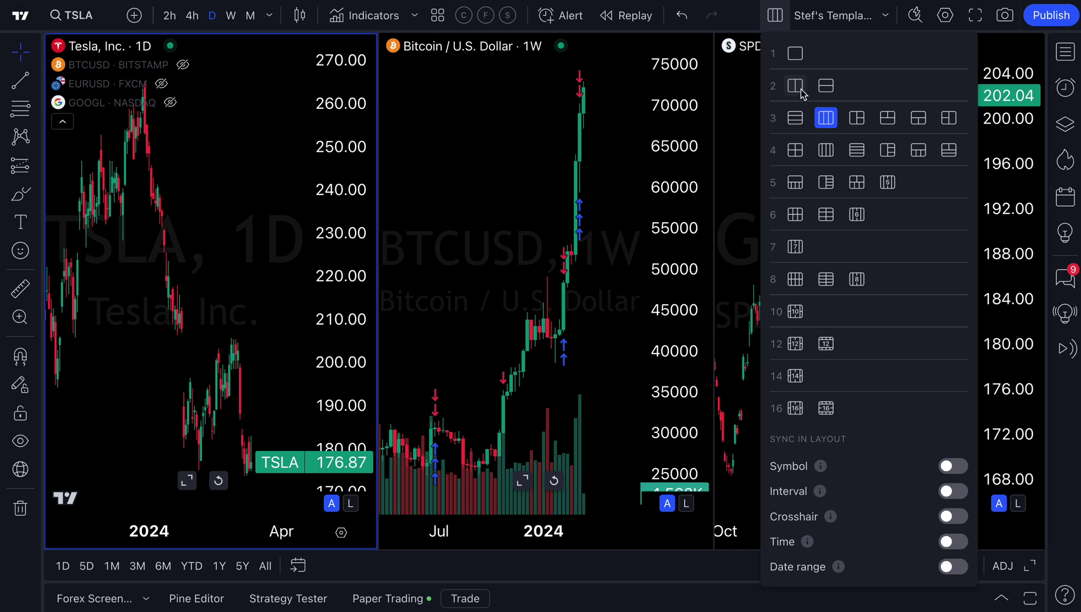
left_click(501, 260)
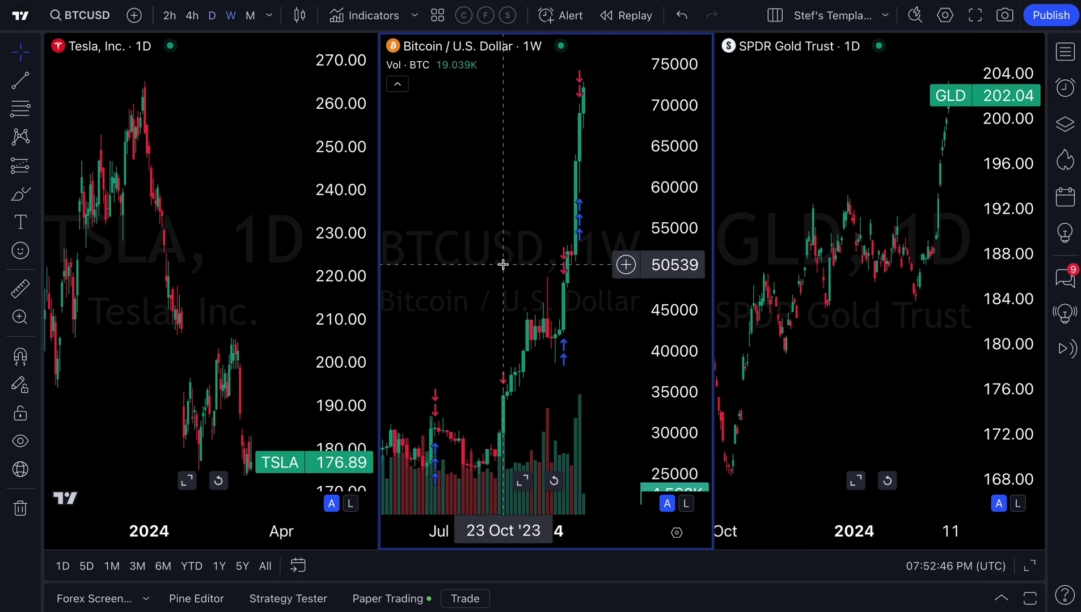
left_click(765, 201)
left_click(502, 191)
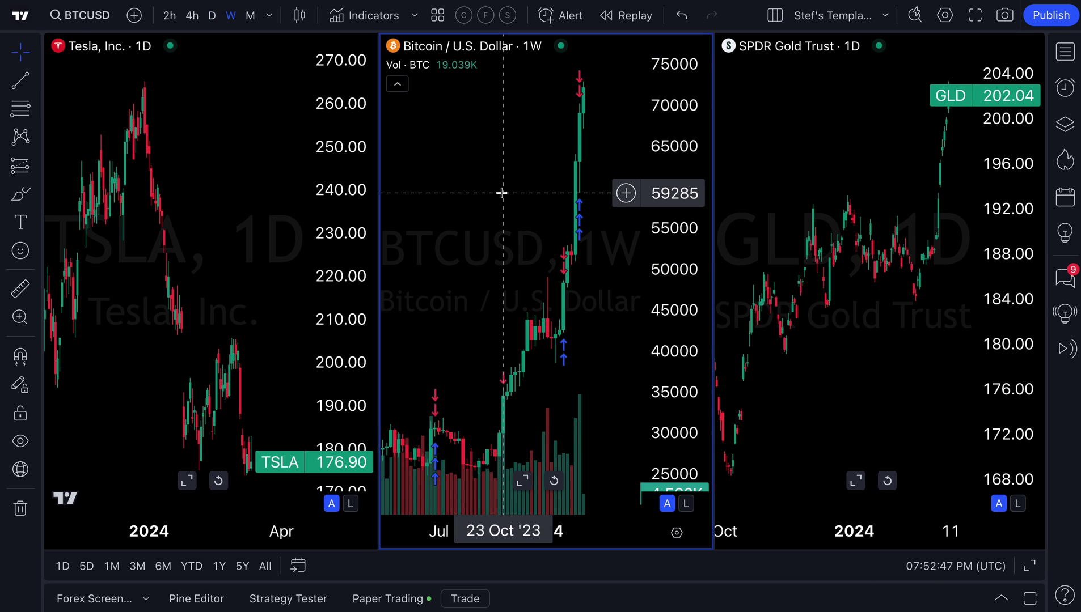
- Widen the TSLA chart slightly, then shift the divider between the BTCUSD and GLD charts to narrow the GLD chart
left_click(270, 181)
mouse_move(378, 206)
left_mouse_down()
mouse_move(500, 198)
mouse_move(374, 187)
mouse_move(393, 192)
left_mouse_up()
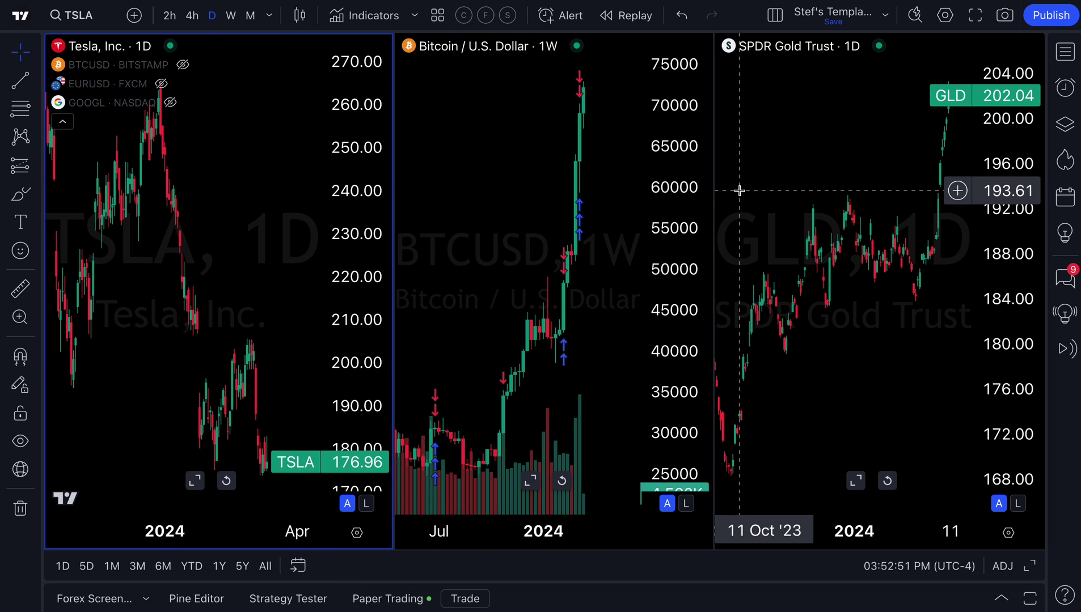
mouse_move(714, 201)
left_mouse_down()
mouse_move(769, 201)
mouse_move(717, 200)
mouse_move(730, 199)
left_mouse_up()
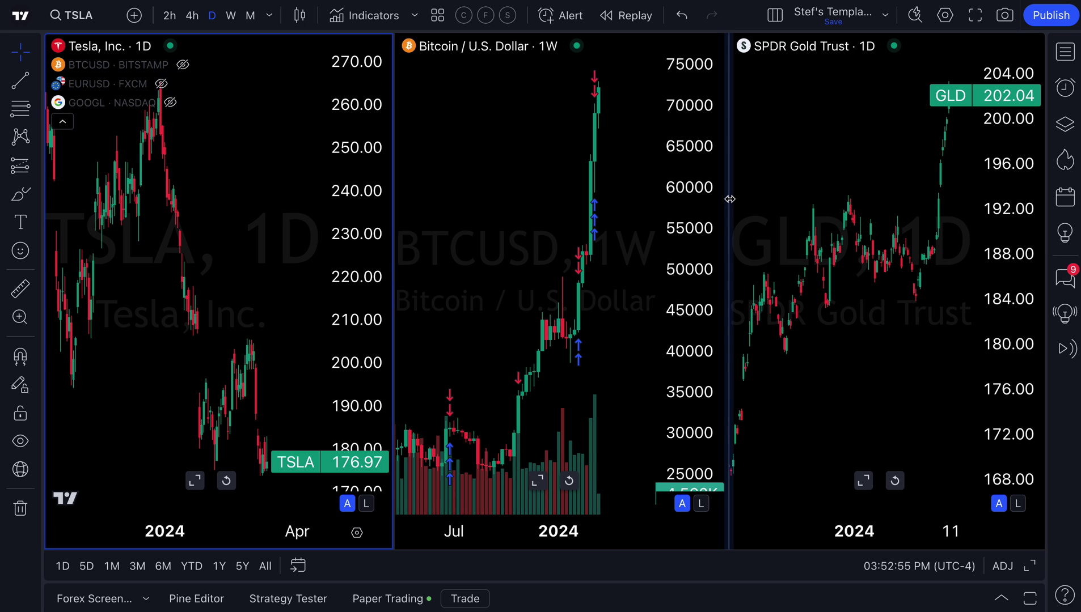
- Remove GOOGL and EURUSD from the TSLA chart's compared symbols, keeping BTCUSD
left_click(134, 16)
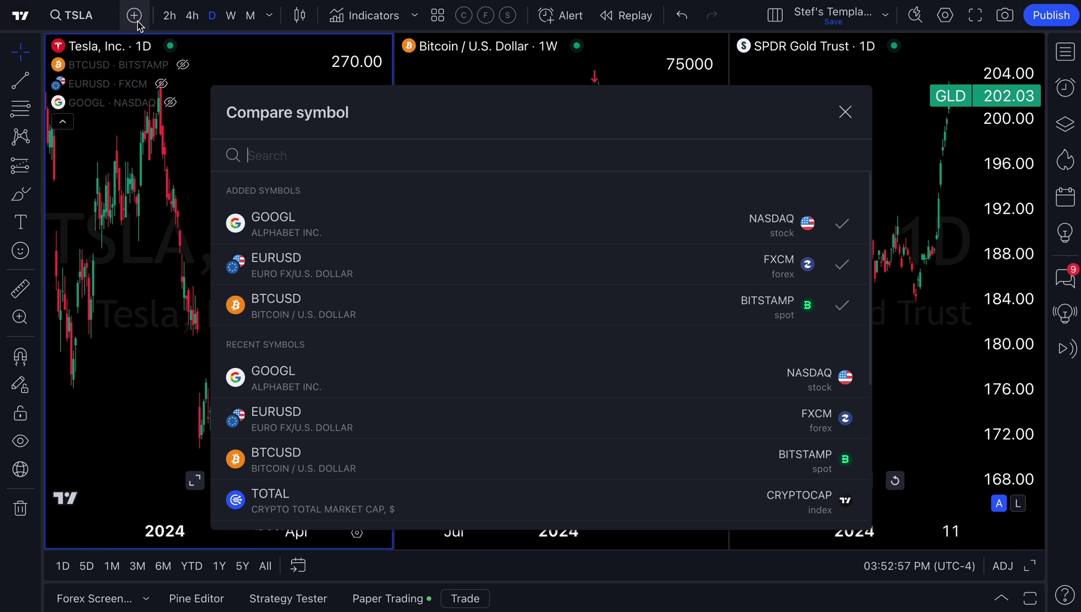
left_click(337, 236)
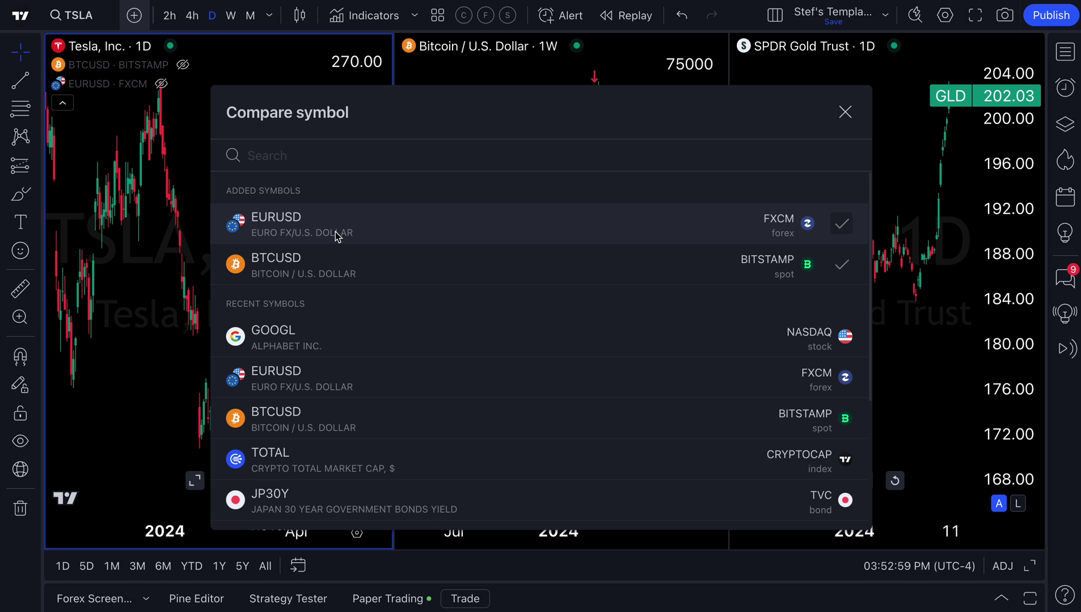
left_click(373, 234)
left_click(843, 111)
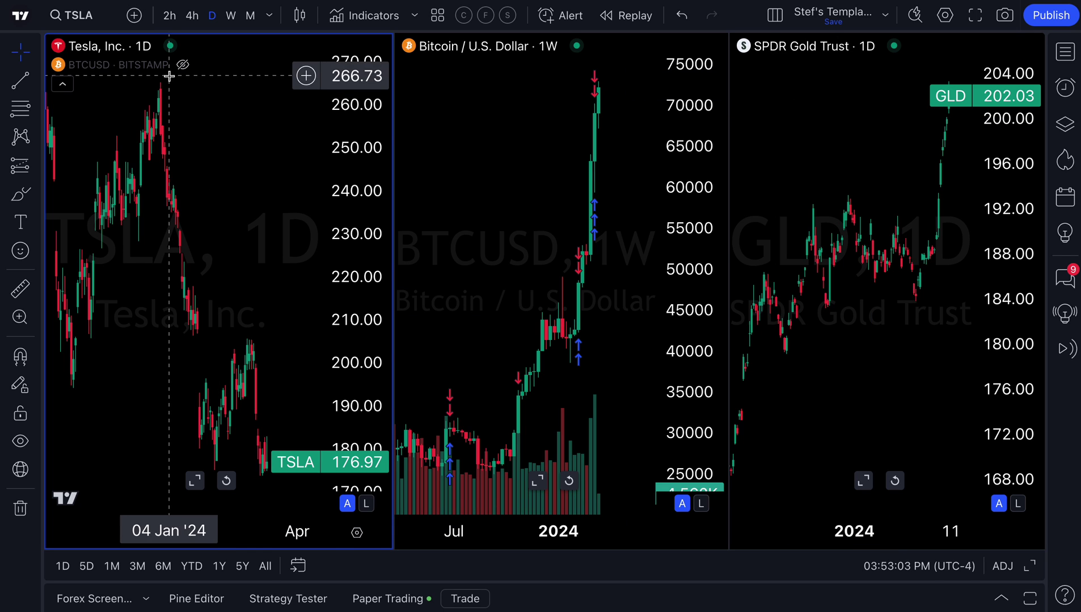
- Show the hidden BTCUSD series on the TSLA chart and set that chart's price scale to Percent
left_click(182, 65)
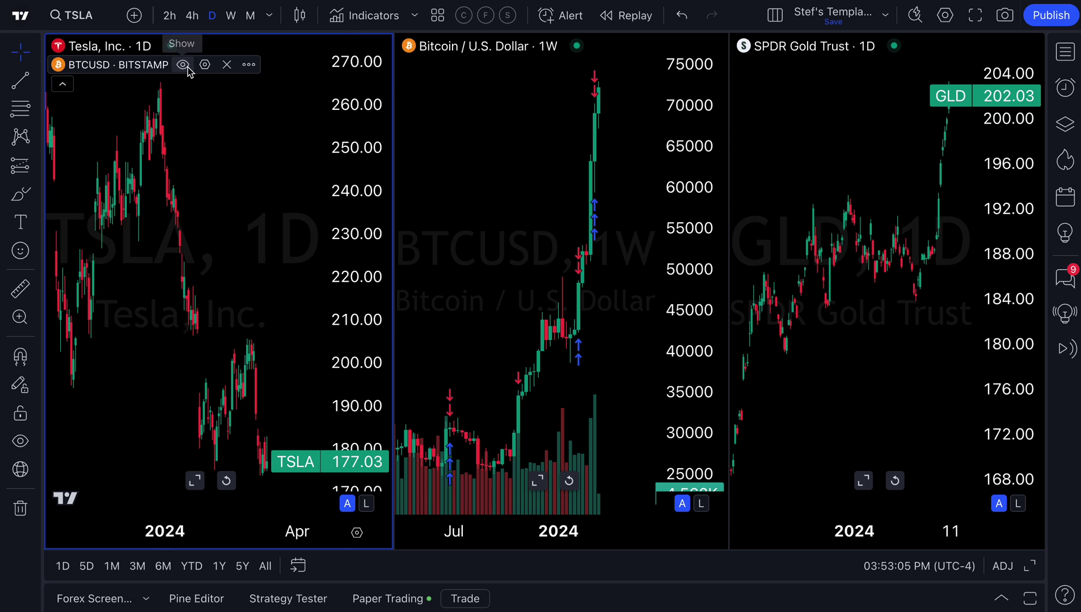
left_click_drag(330, 173, 323, 263)
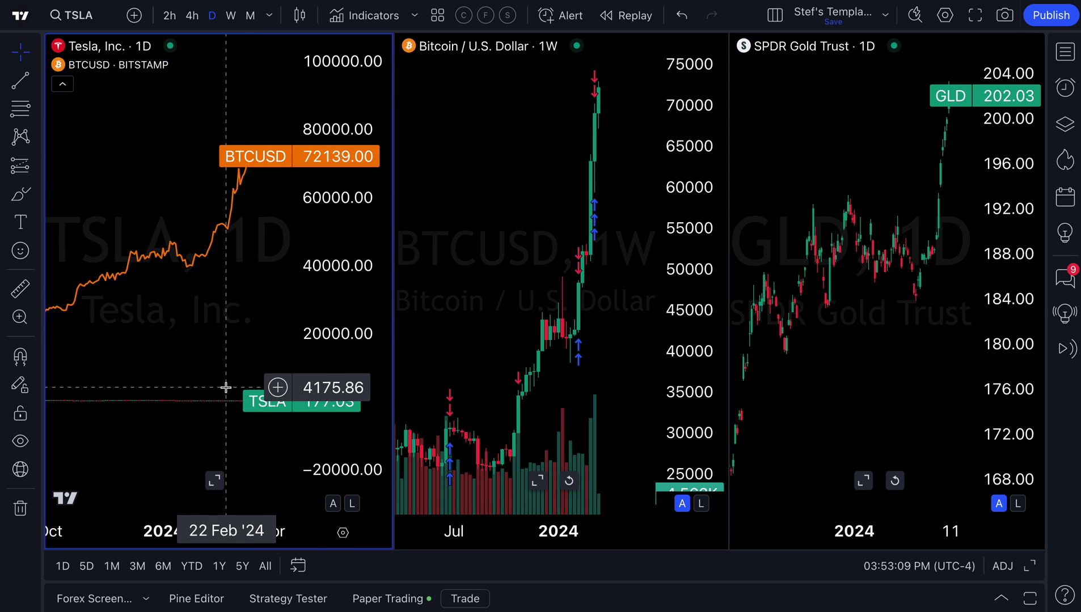
scroll(224, 454, "left", 1)
right_click(334, 301)
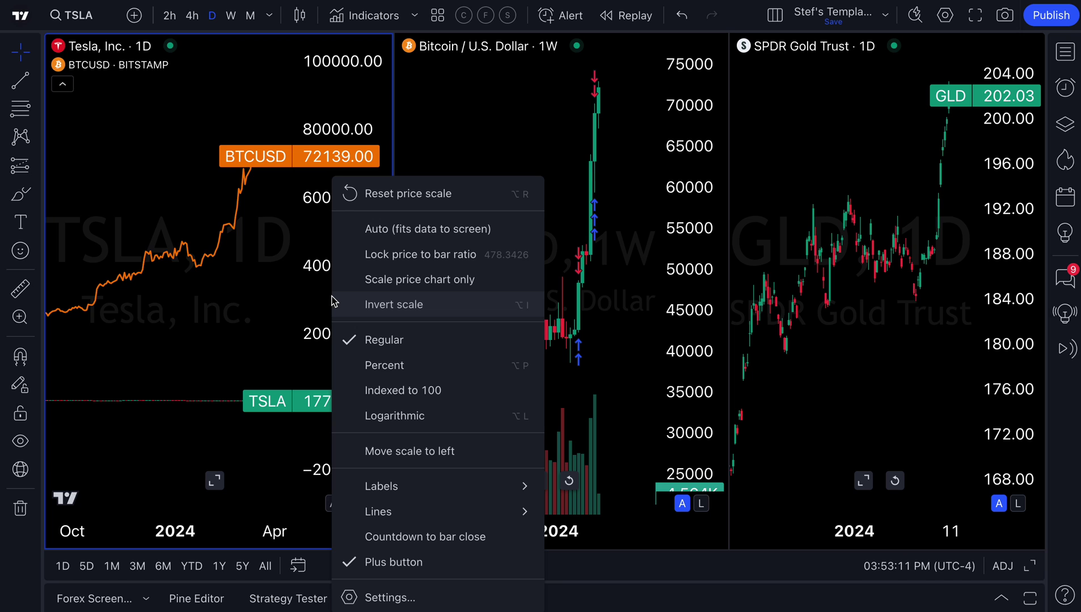
left_click(400, 364)
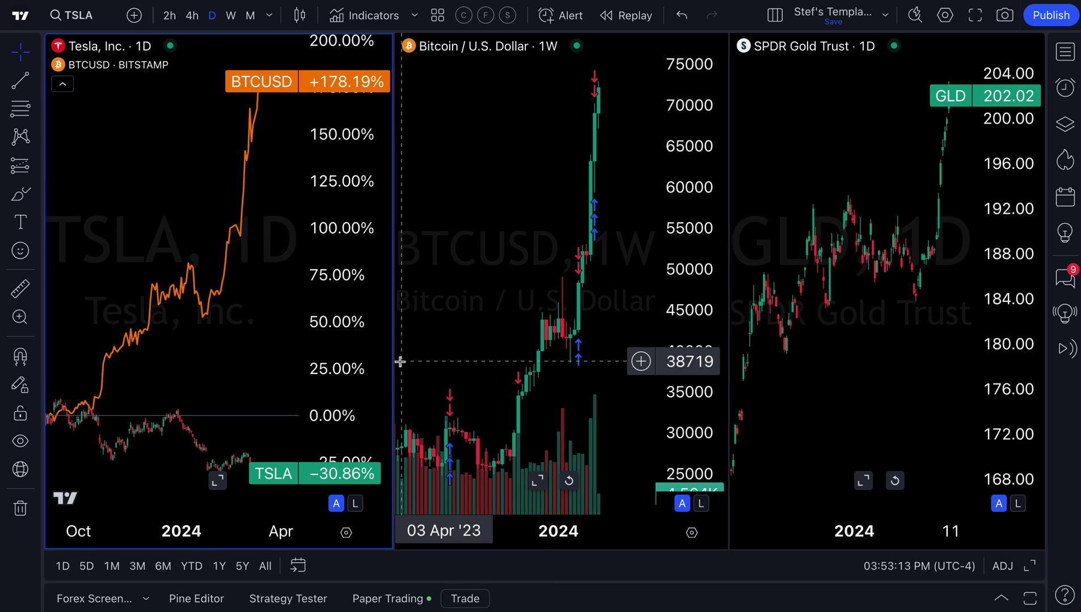
- Review the TSLA percentage comparison over a longer period alongside the BTCUSD and GLD charts, activating each chart in turn
scroll(212, 381, "down", 2)
left_click(481, 281)
left_click(832, 232)
left_click(543, 212)
left_click(261, 217)
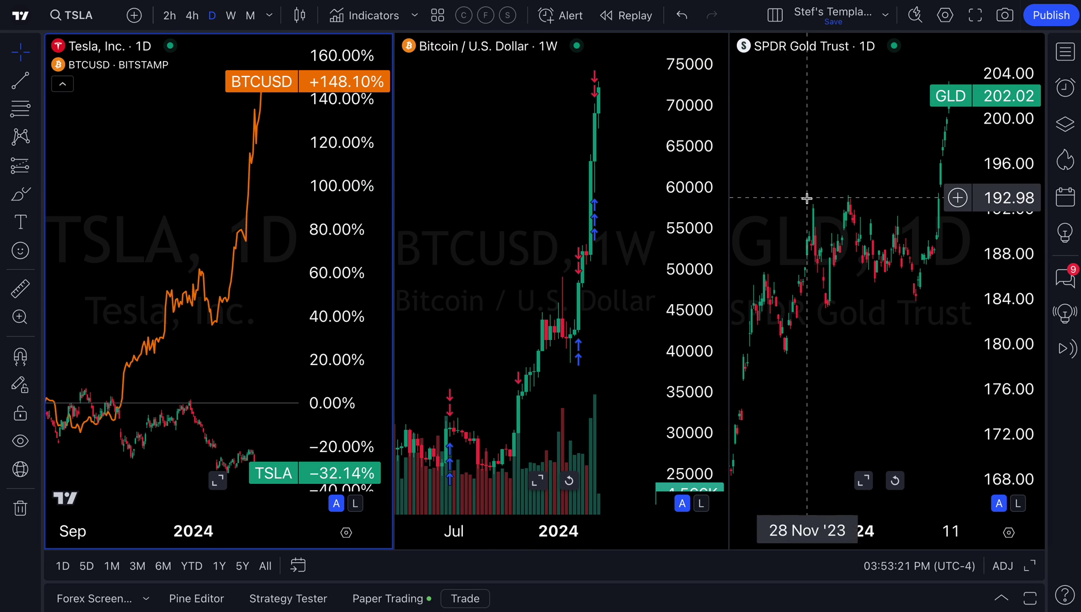
left_click(579, 198)
left_click(224, 188)
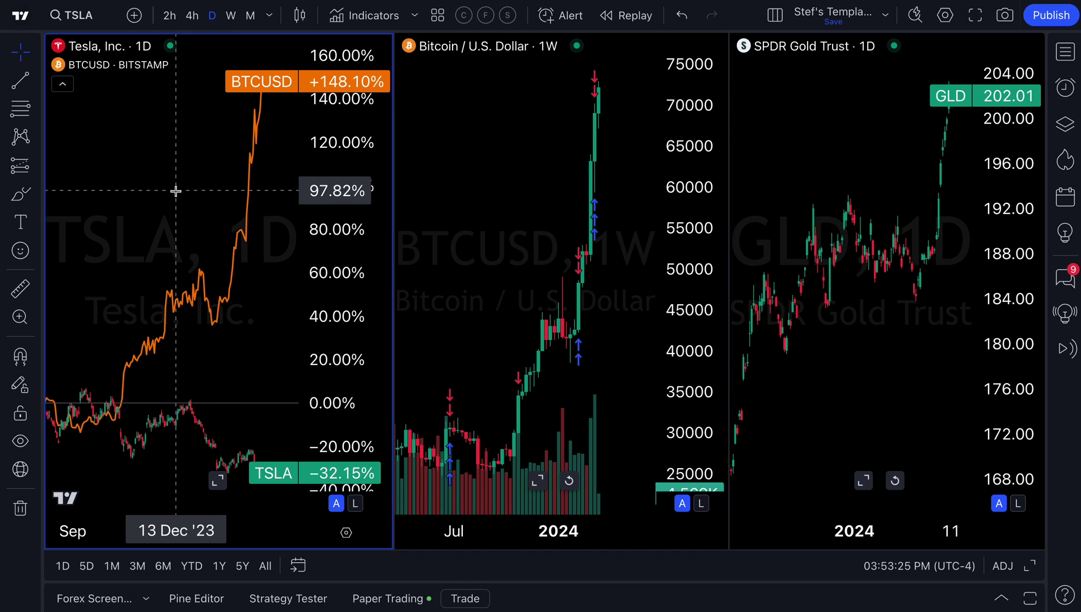
left_click(537, 180)
- Switch from the three-chart layout to a single TSLA chart and remove the BTCUSD comparison from it
left_click(774, 16)
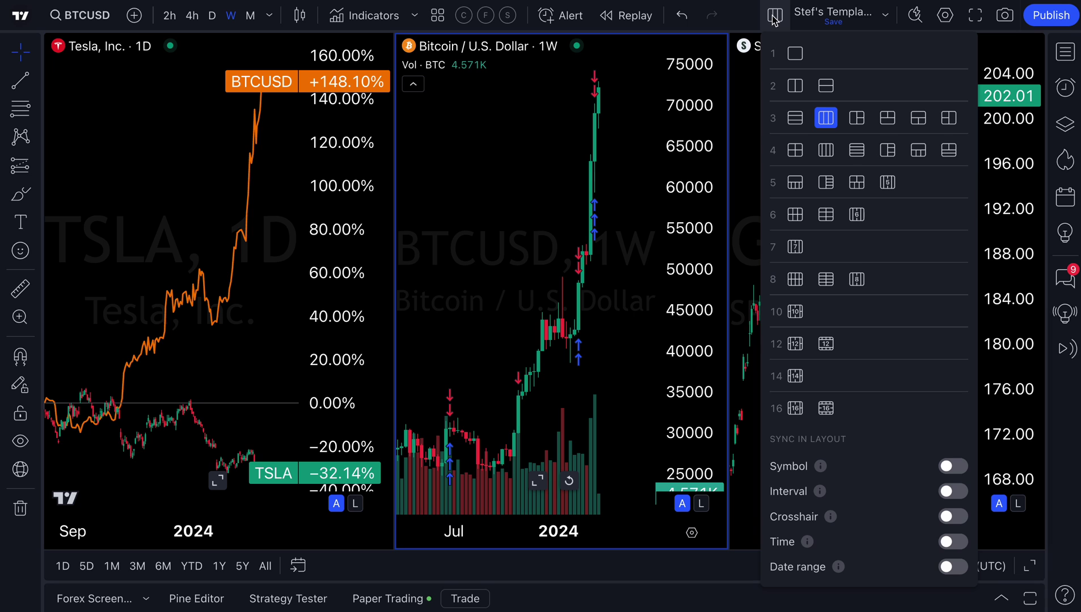
left_click(795, 53)
left_click_drag(622, 173, 408, 181)
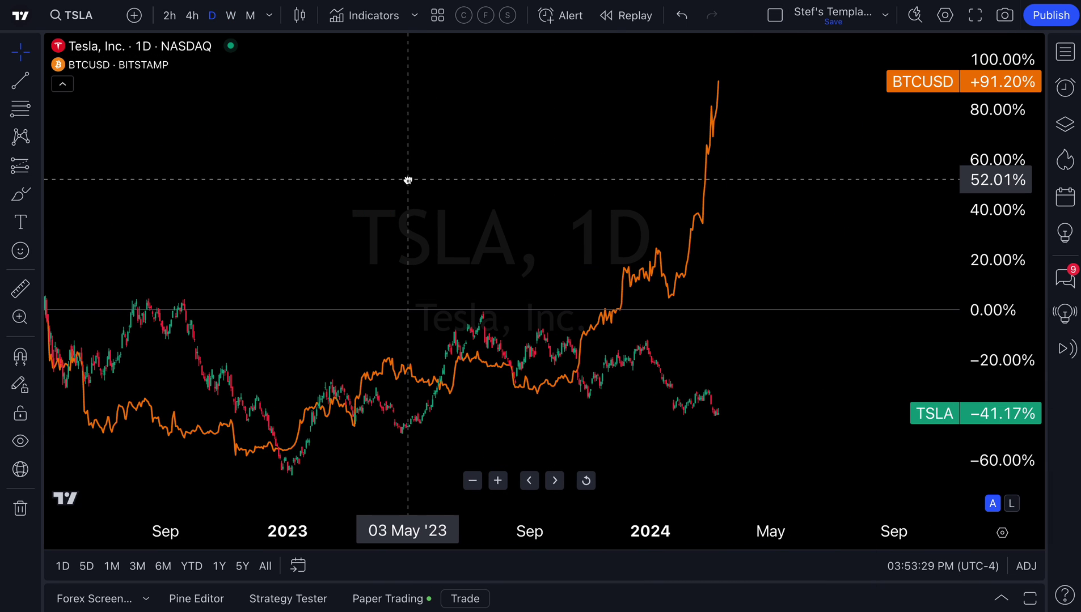
left_click(224, 67)
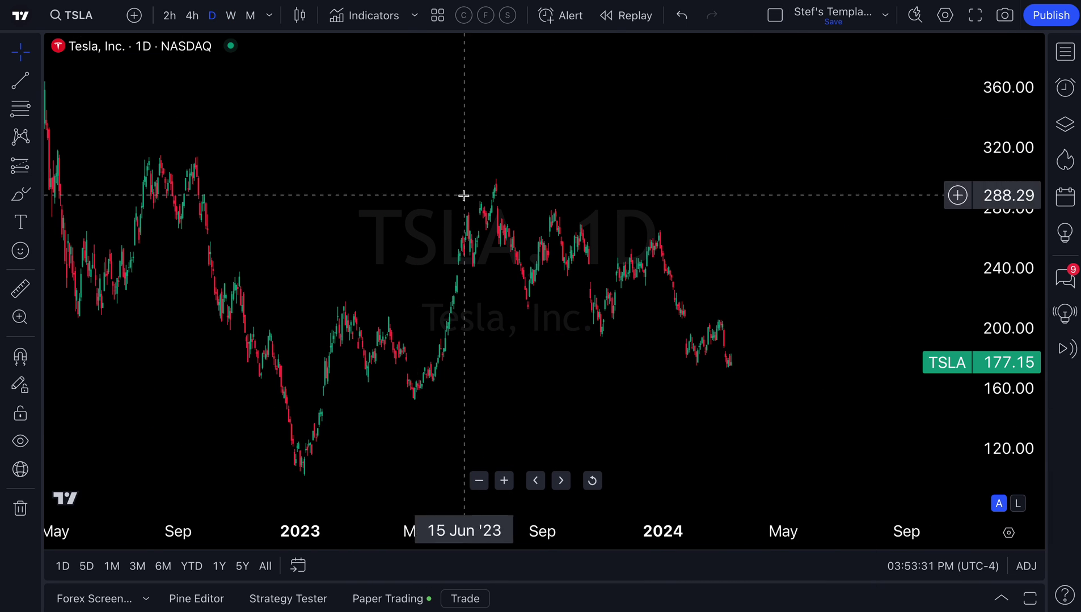
- Change the TSLA chart type from candles to Line and limit the chart to the year-to-date range
scroll(302, 104, "up", 2)
left_click(299, 16)
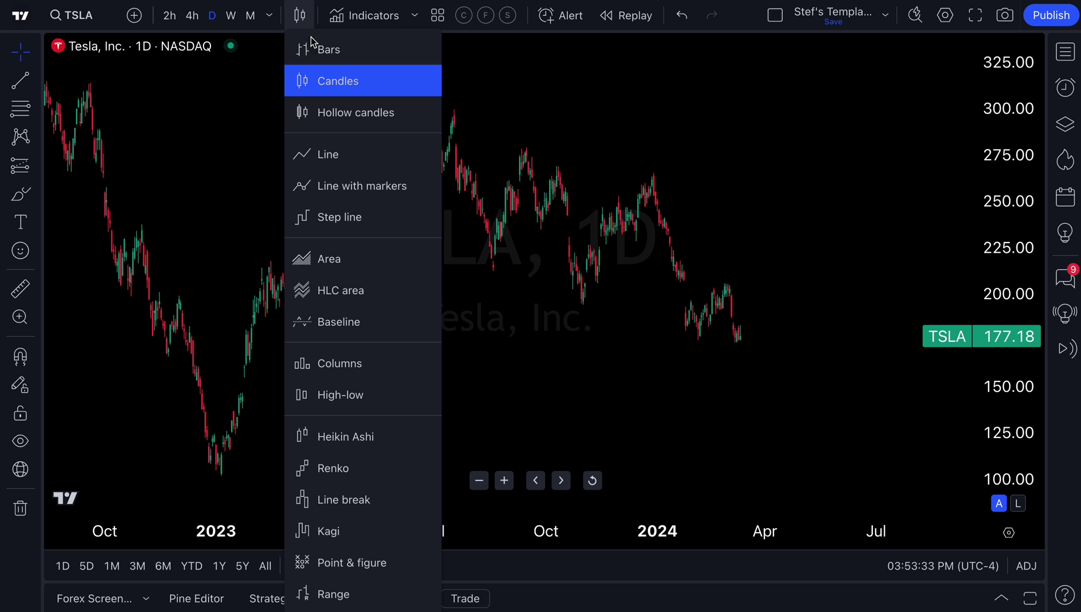
left_click(343, 155)
scroll(301, 338, "up", 2)
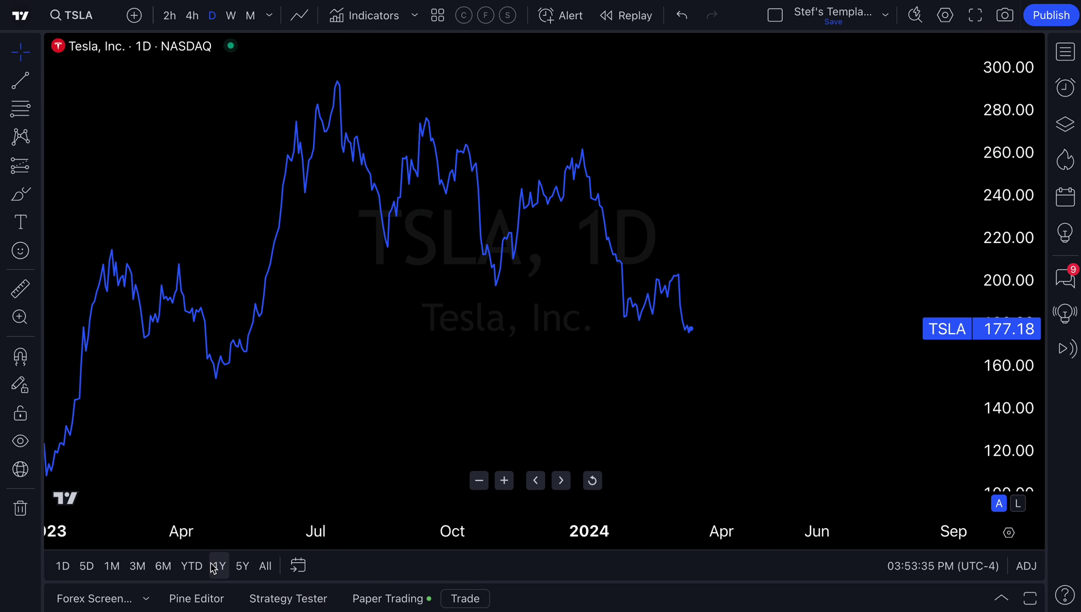
left_click(191, 569)
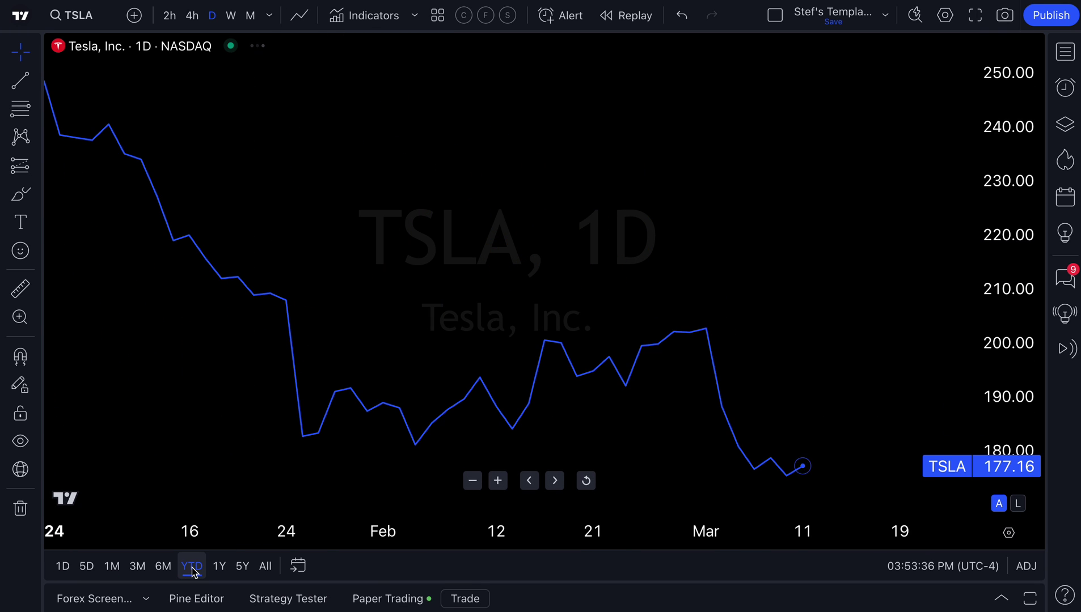
- Add NYMEX crude oil futures (CL1!) to the TSLA chart as a compared symbol on the same percent scale
left_click(133, 17)
type("CL")
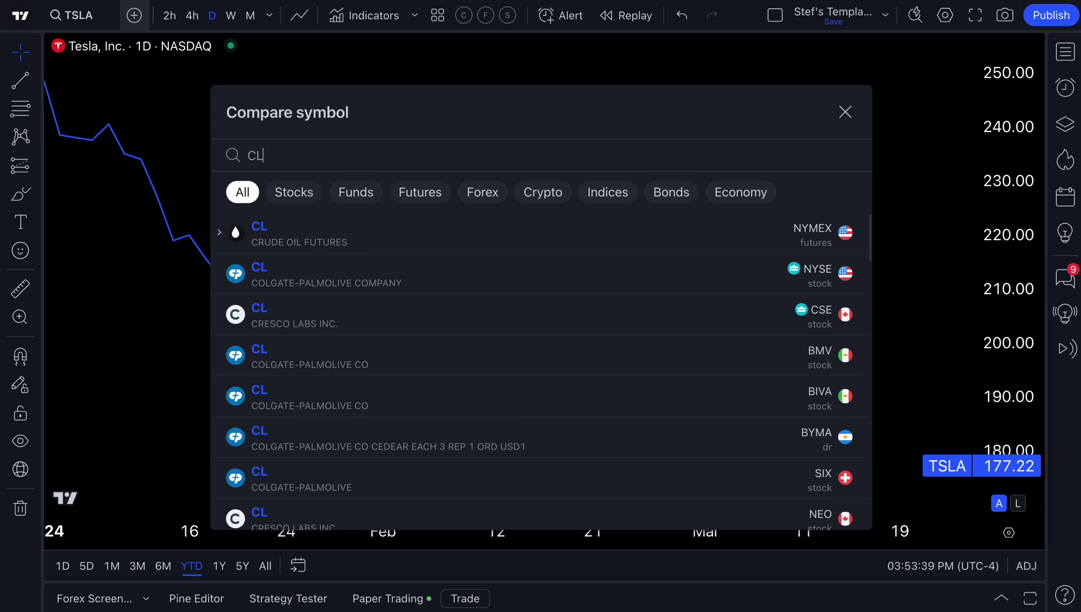
left_click(360, 237)
left_click(351, 283)
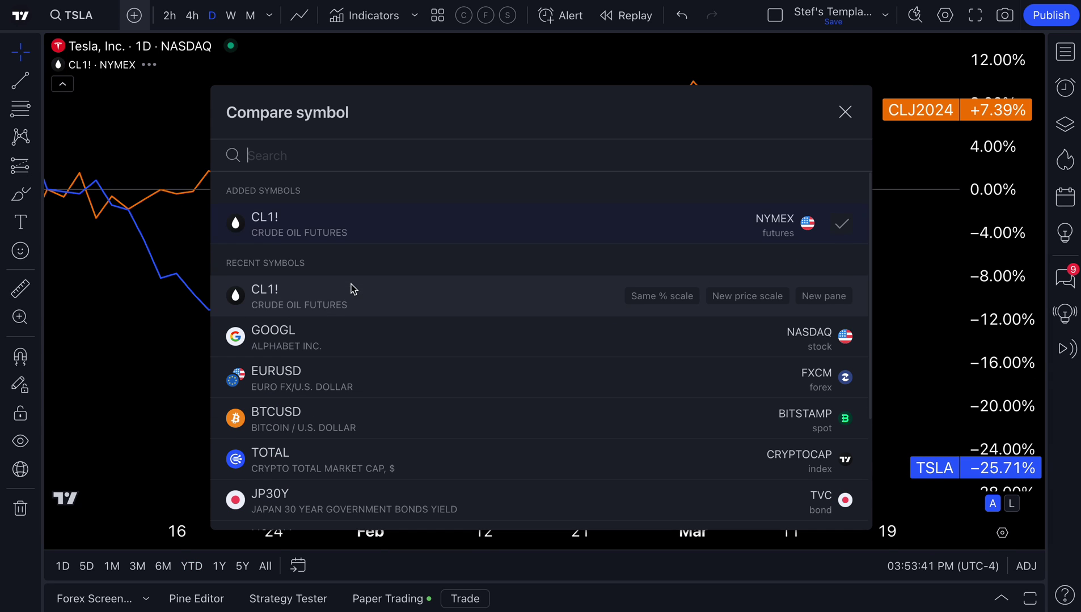
left_click(844, 112)
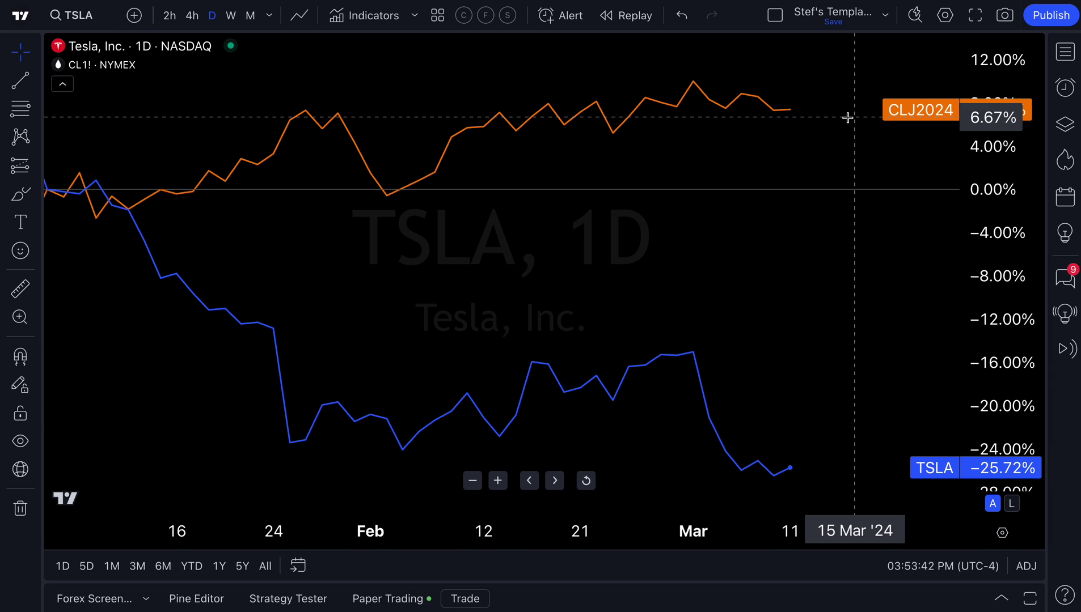
- View the TSLA and crude oil comparison over the YTD, 1Y, 5Y and All ranges, ending on YTD
left_click(191, 567)
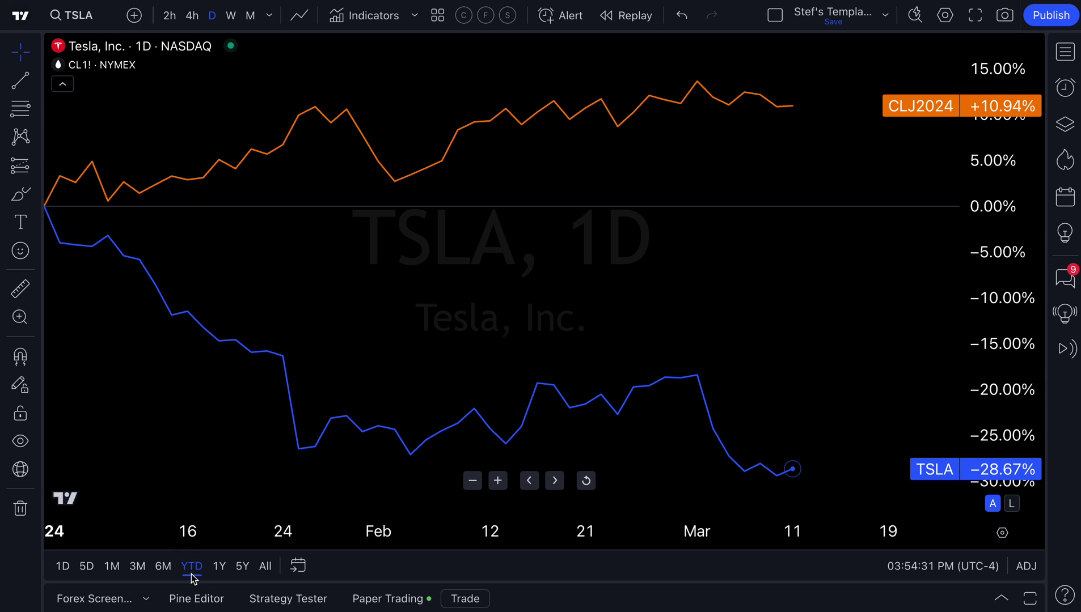
left_click(220, 569)
left_click(243, 568)
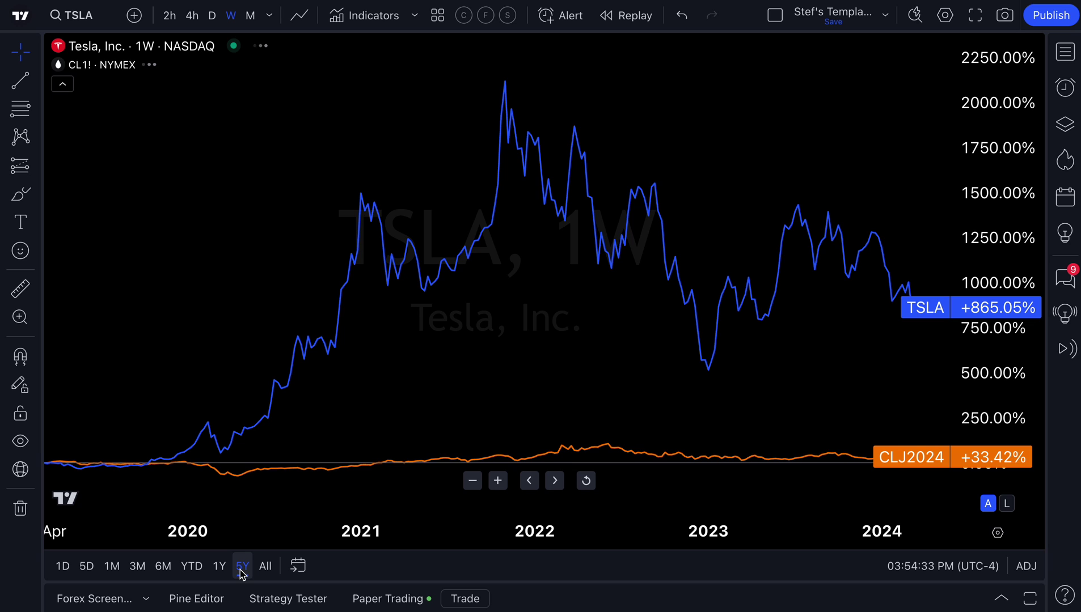
left_click(265, 573)
left_click(241, 569)
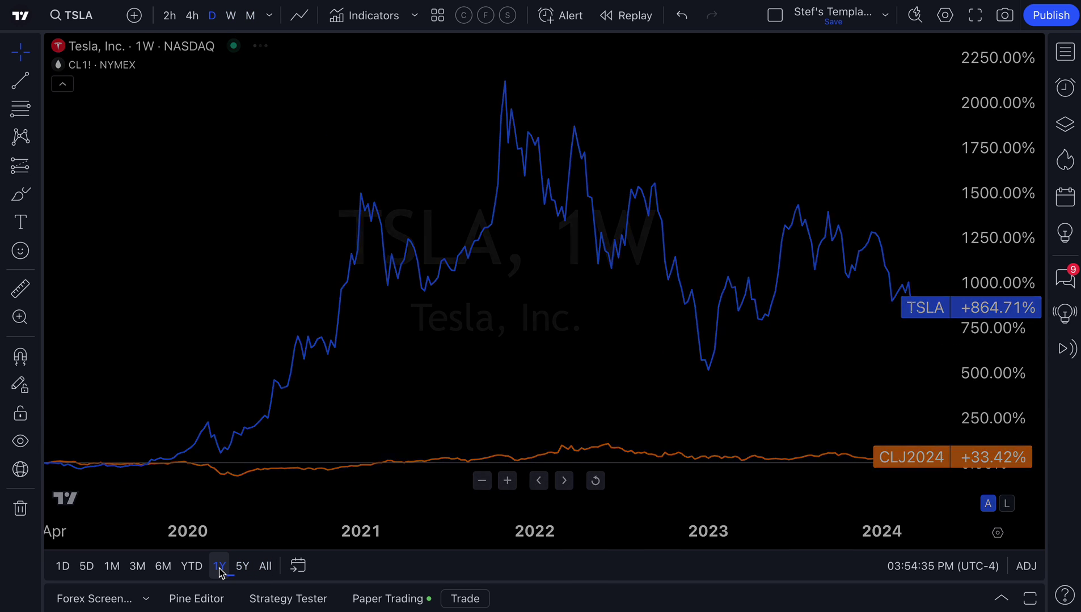
left_click(220, 569)
left_click(196, 570)
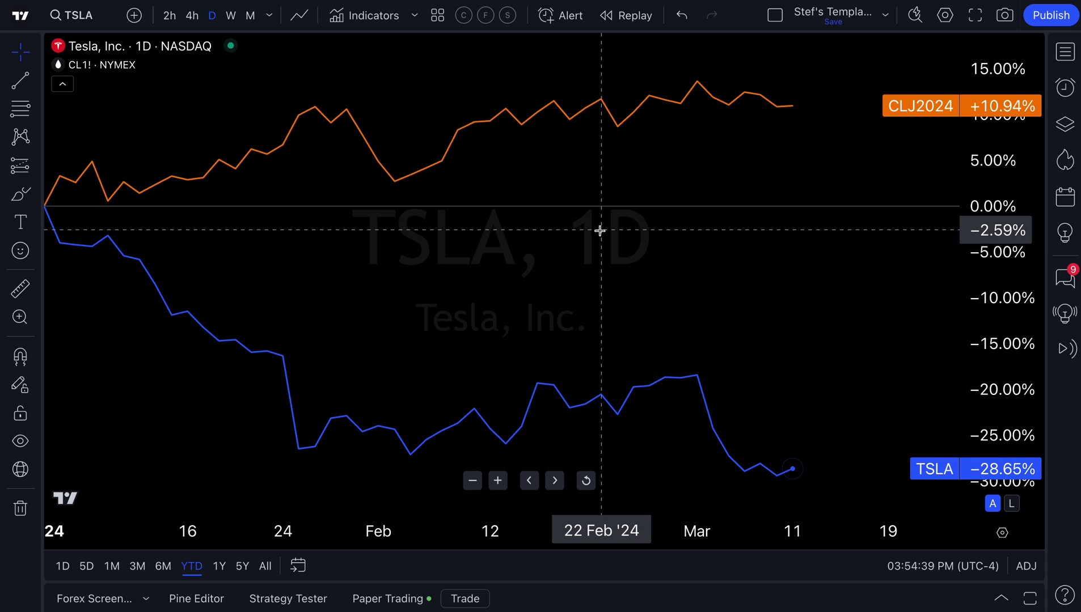
- Brush freehand projections from the latest TSLA and crude oil points towards each other, and undo the strokes
left_click(20, 195)
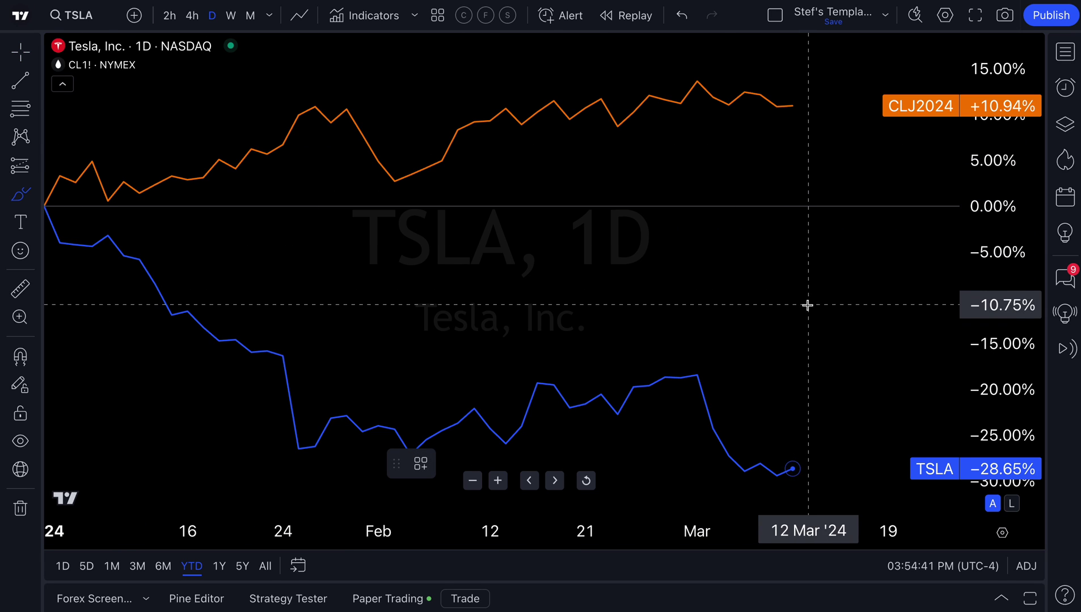
mouse_move(792, 468)
left_mouse_down()
mouse_move(808, 458)
mouse_move(868, 264)
mouse_move(856, 280)
left_mouse_up()
mouse_move(801, 108)
left_mouse_down()
mouse_move(855, 179)
mouse_move(840, 177)
mouse_move(871, 166)
left_mouse_up()
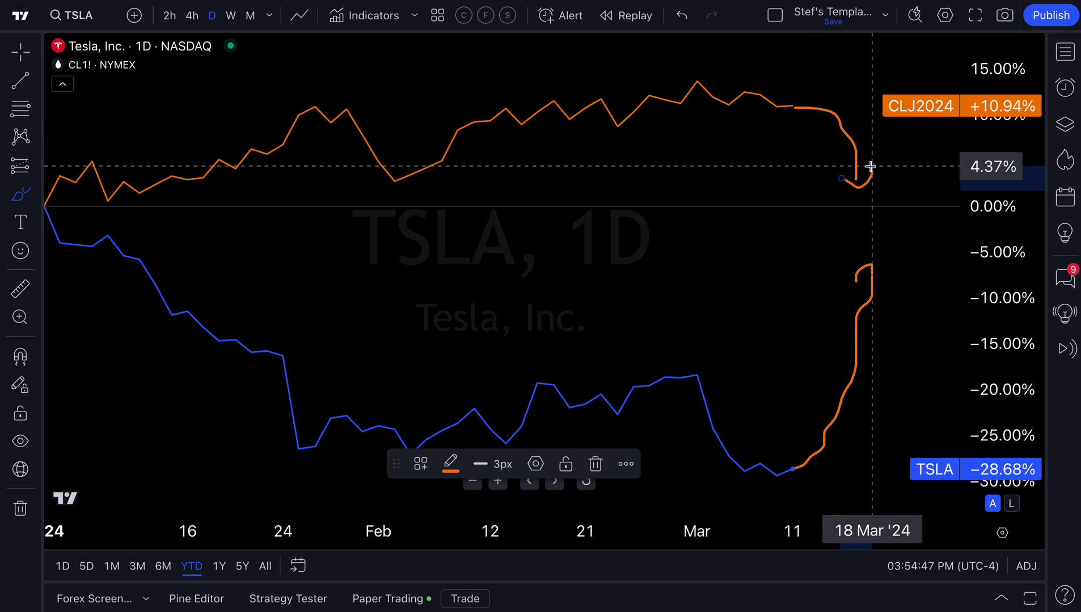
key("ctrl+z")
key("ctrl+z")
key("ctrl+z")
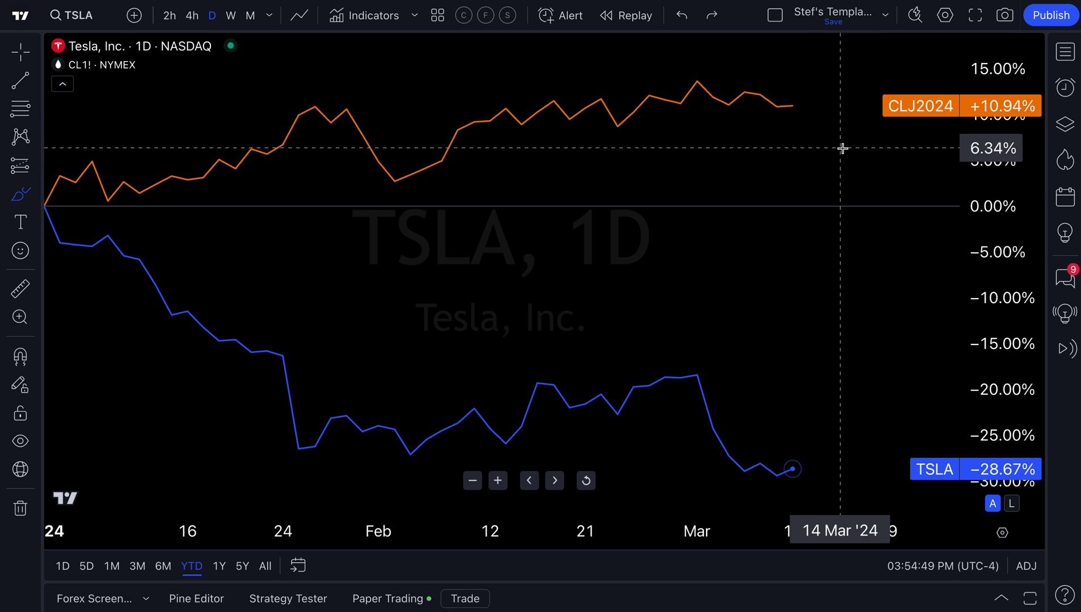
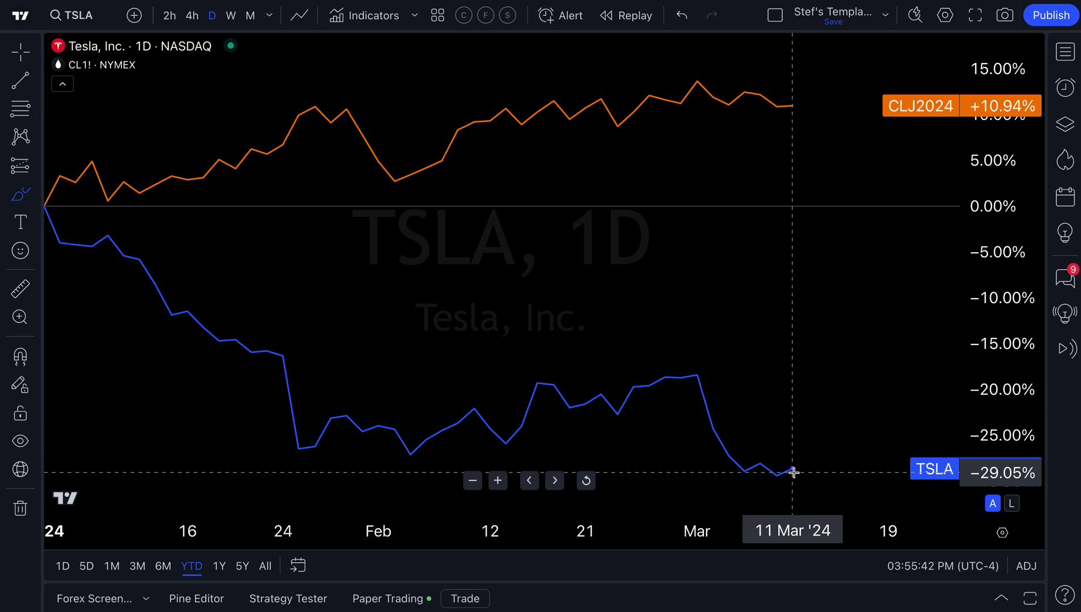
- Set the price scale shared by TSLA and crude oil to Regular and leave the Brush tool
right_click(992, 147)
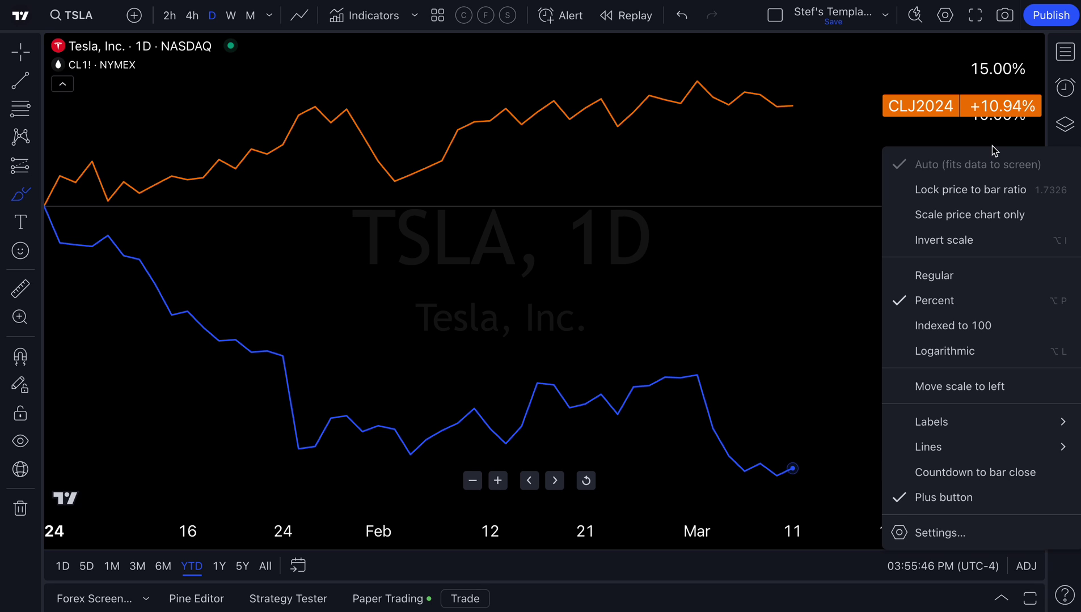
left_click(964, 273)
scroll(833, 373, "down", 10)
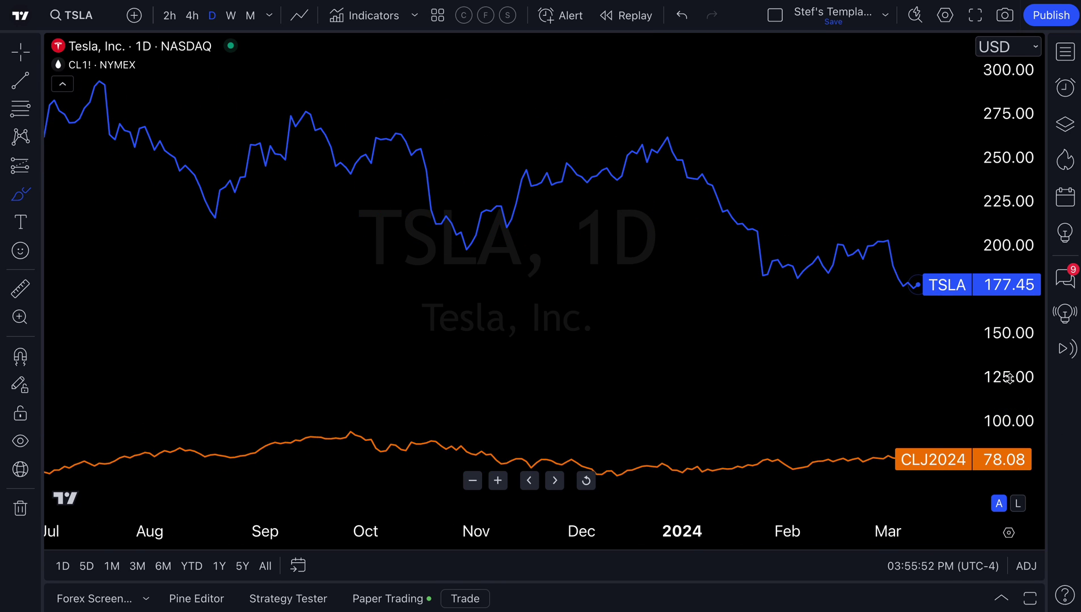
left_click_drag(949, 372, 812, 373)
key("ctrl+z")
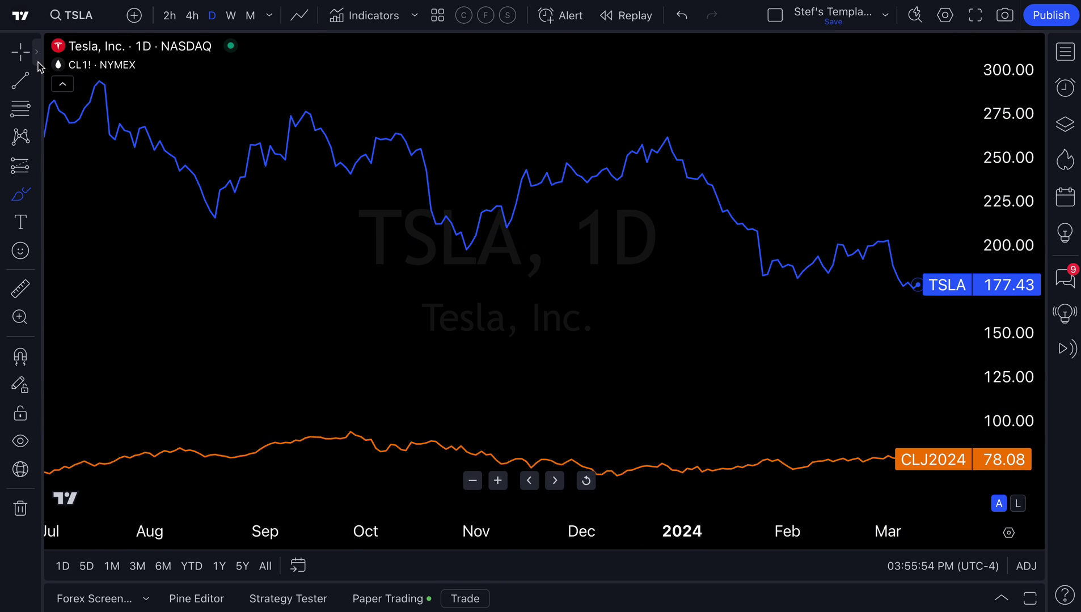
key("Escape")
- Compress the price axis and extend the visible period back to 2020 to examine TSLA and crude oil at regular prices
left_click_drag(888, 331, 637, 340)
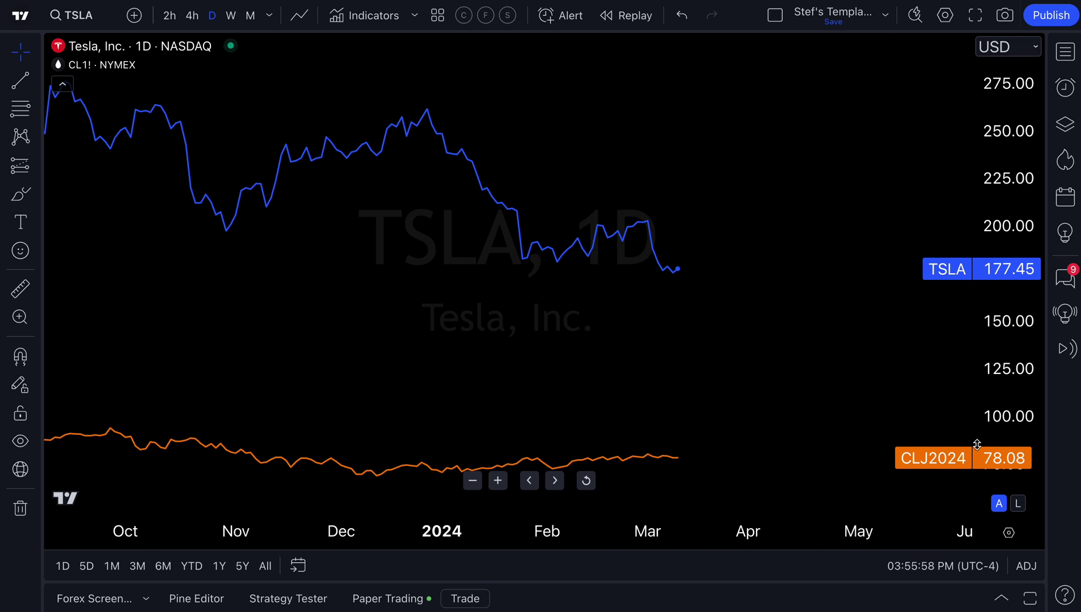
left_click_drag(1007, 184, 1002, 235)
scroll(722, 375, "down", 3)
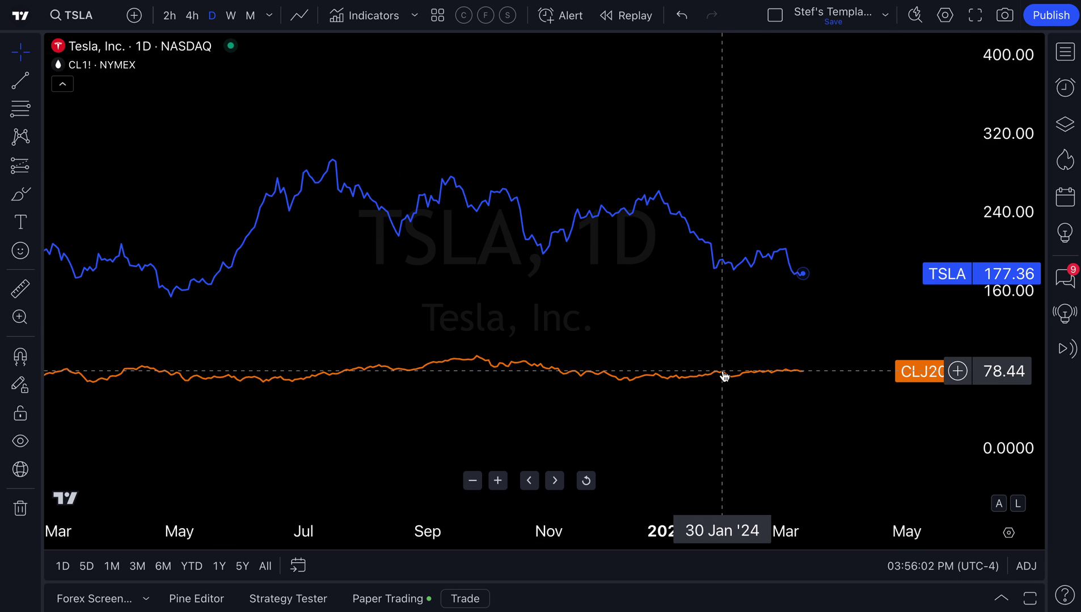
scroll(722, 374, "down", 10)
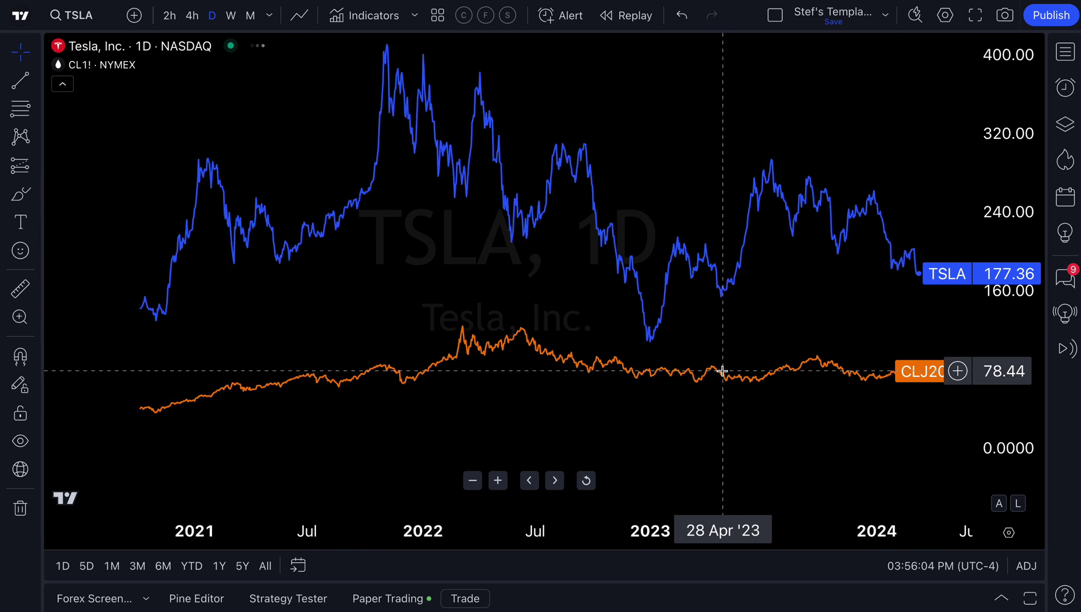
scroll(722, 371, "down", 3)
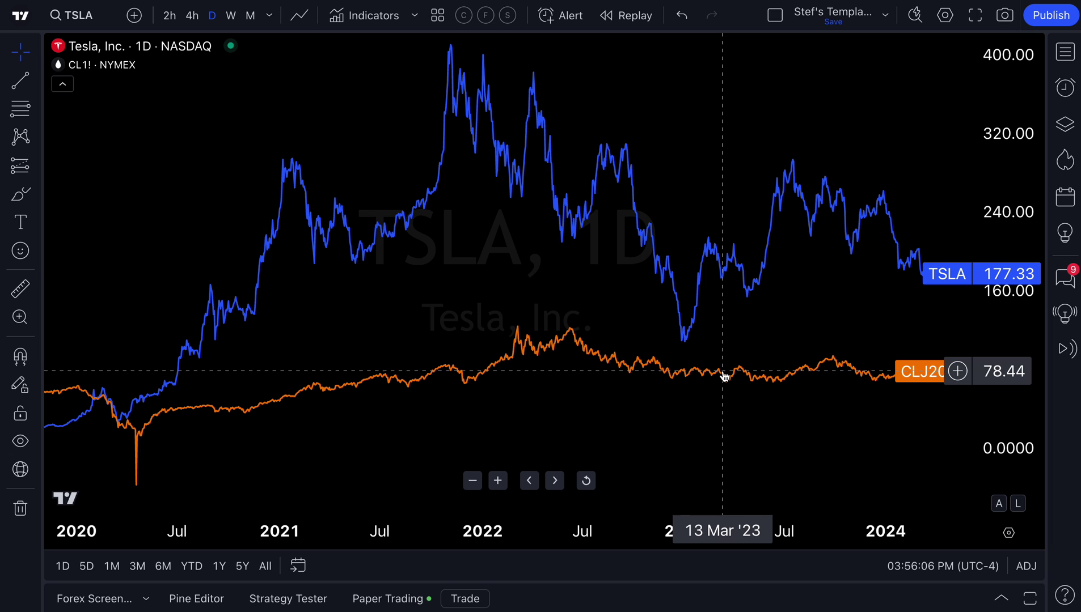
left_click_drag(788, 318, 603, 339)
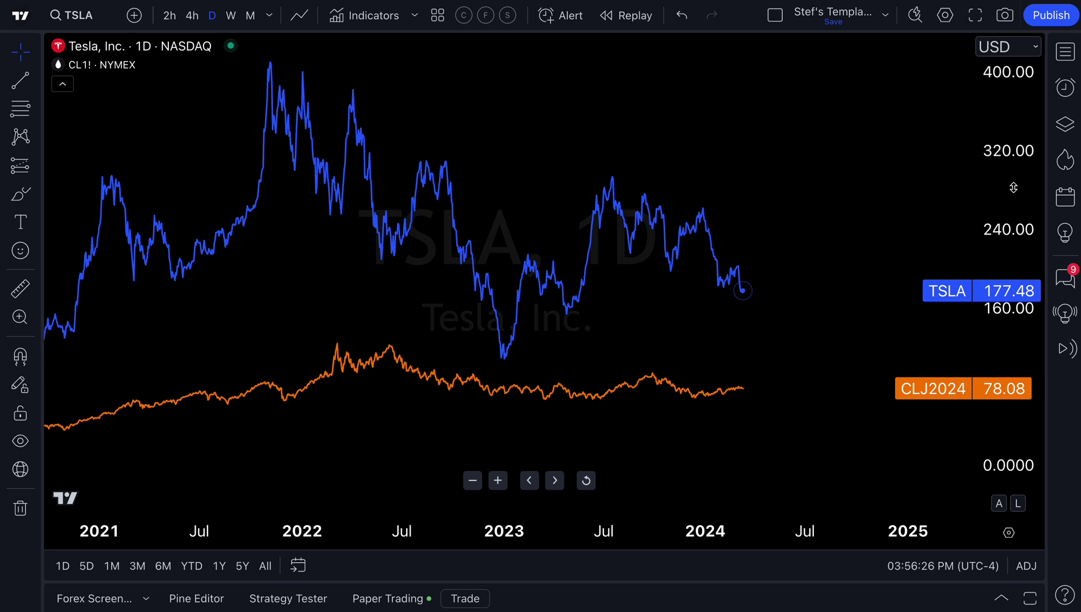
- Set the price scale to Indexed to 100 and compare both symbols over the YTD and 6M ranges
right_click(1010, 169)
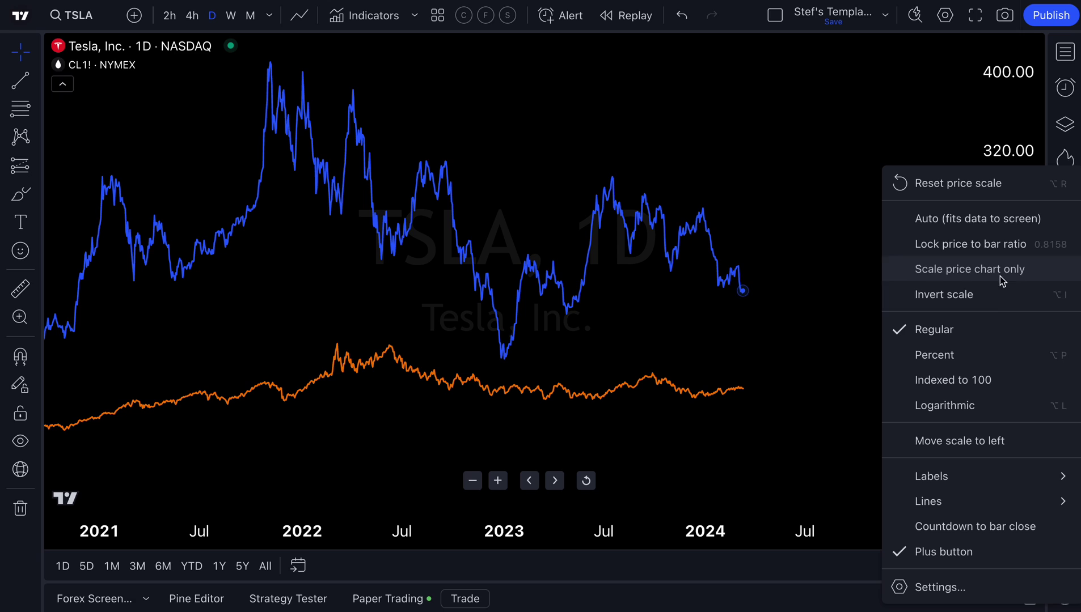
left_click(974, 385)
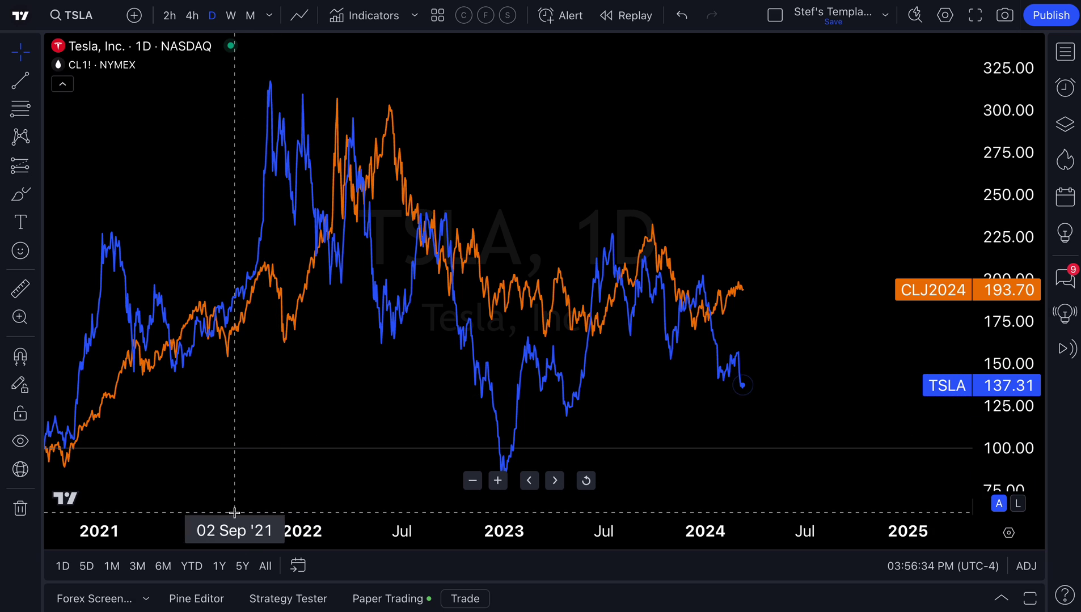
left_click(191, 567)
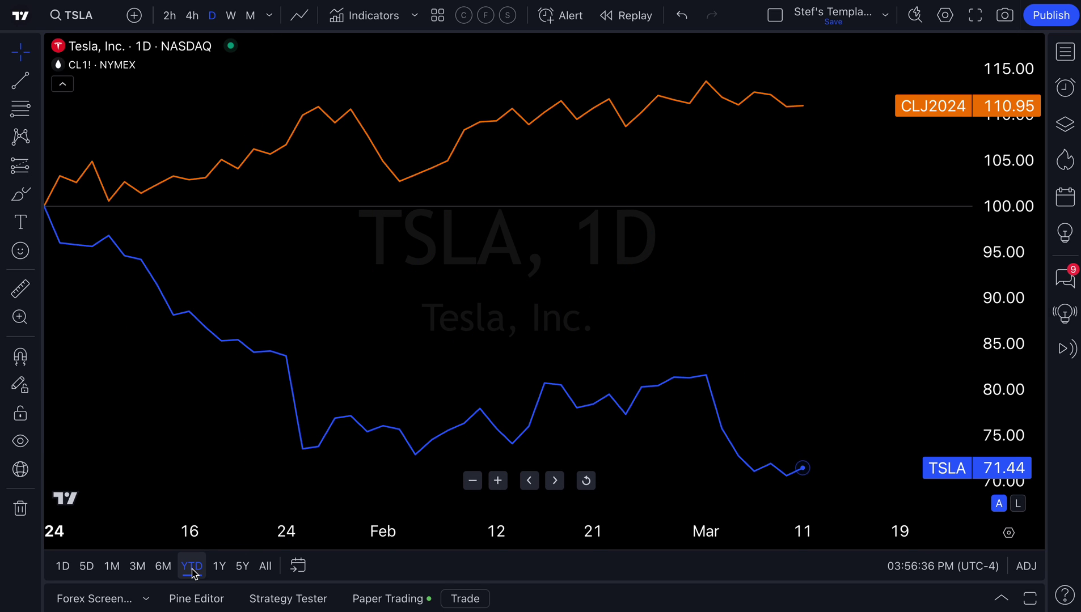
left_click(163, 567)
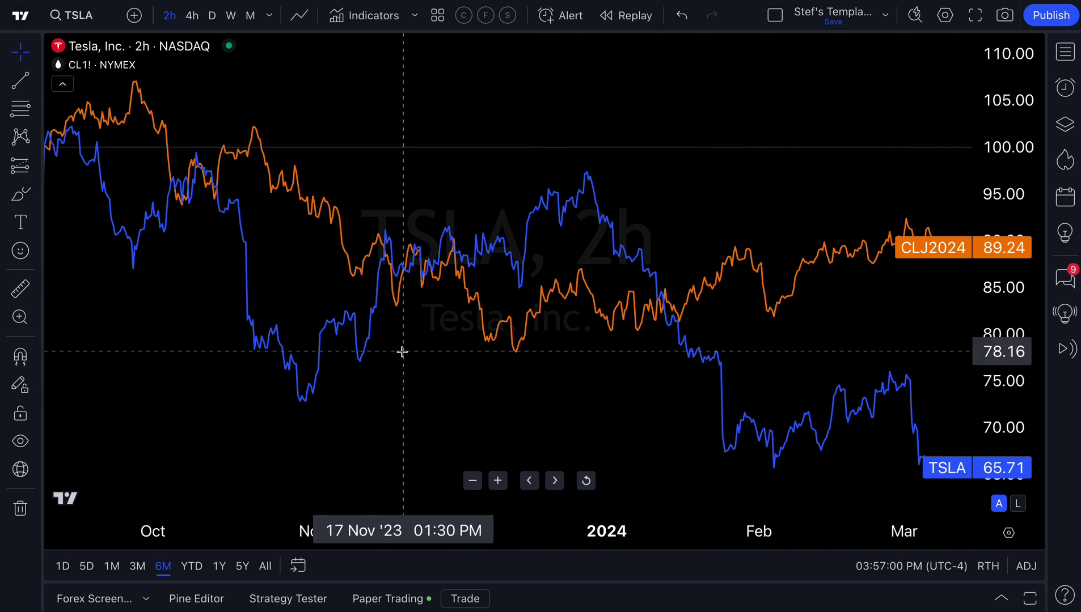
left_click(191, 566)
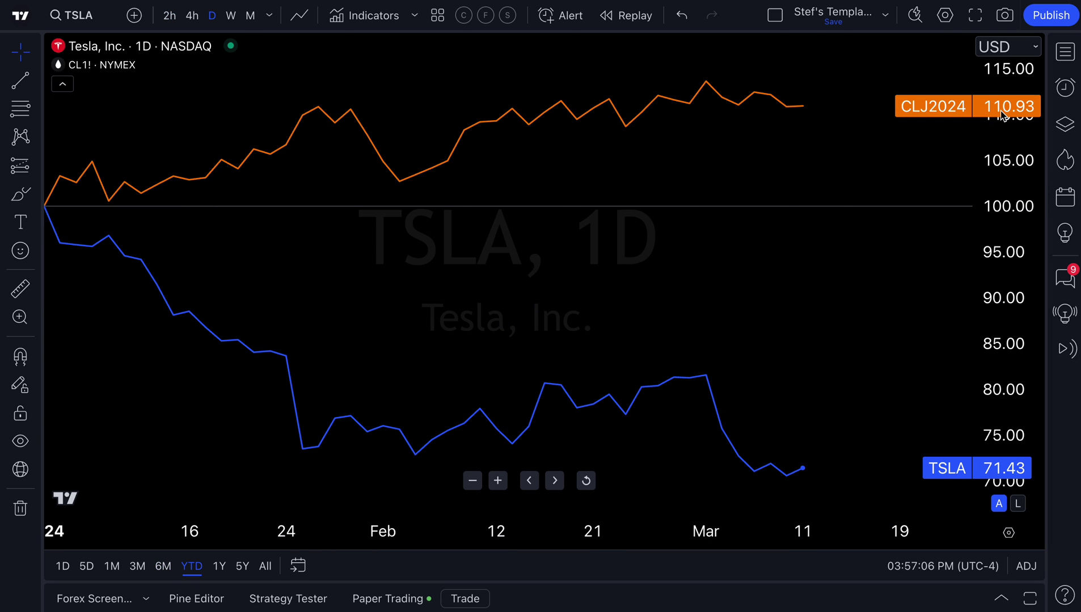
- Show the comparison over the 1Y range and move the price scale to the left side of the chart
left_click(219, 567)
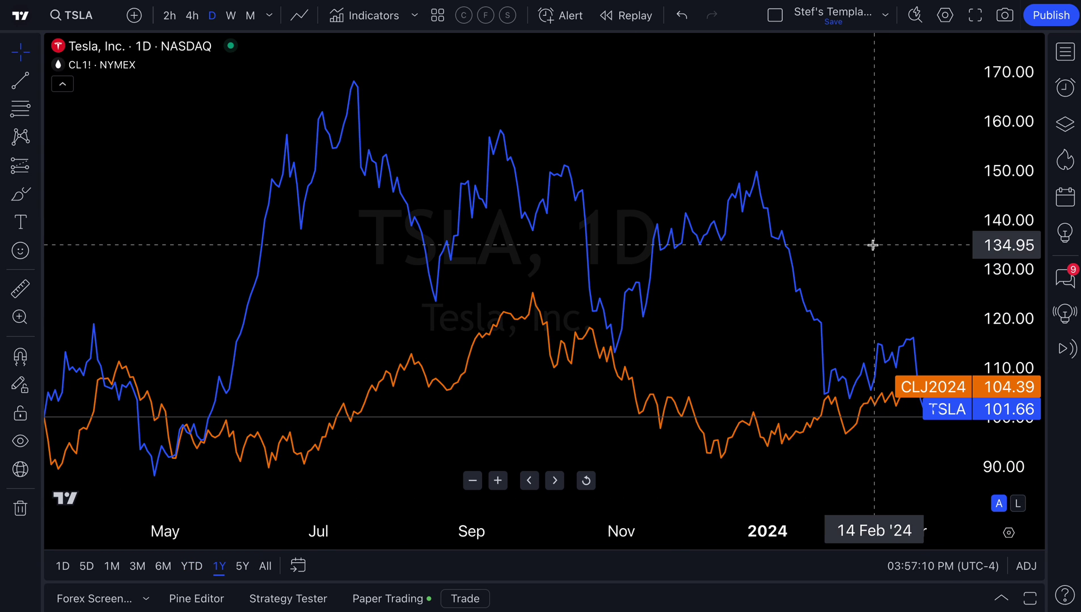
right_click(1014, 163)
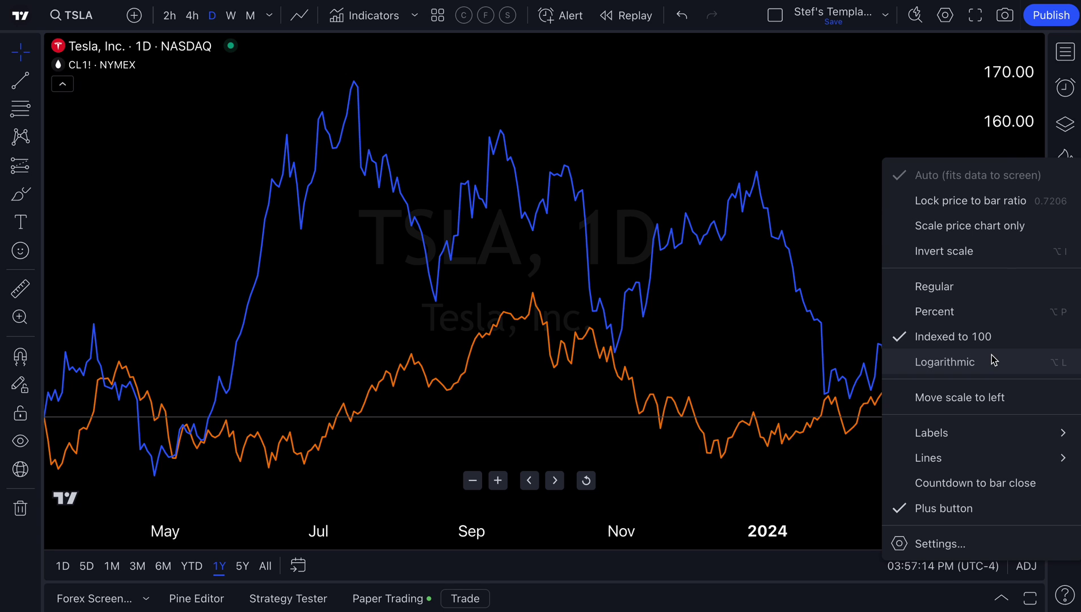
left_click(971, 398)
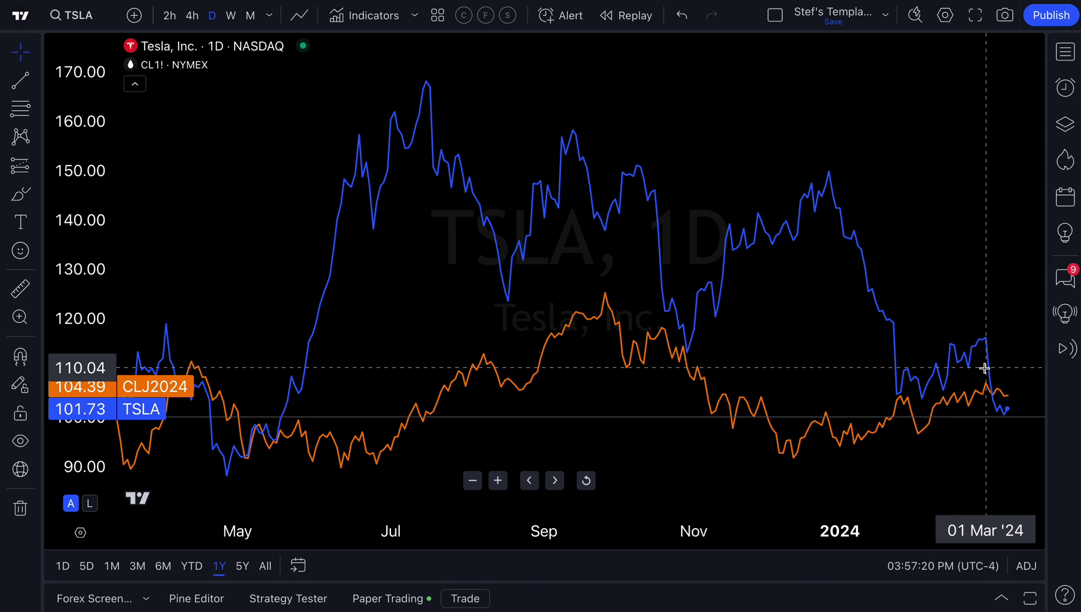
- Move the price scale back to the right side of the chart and view a longer period of the comparison
right_click(78, 289)
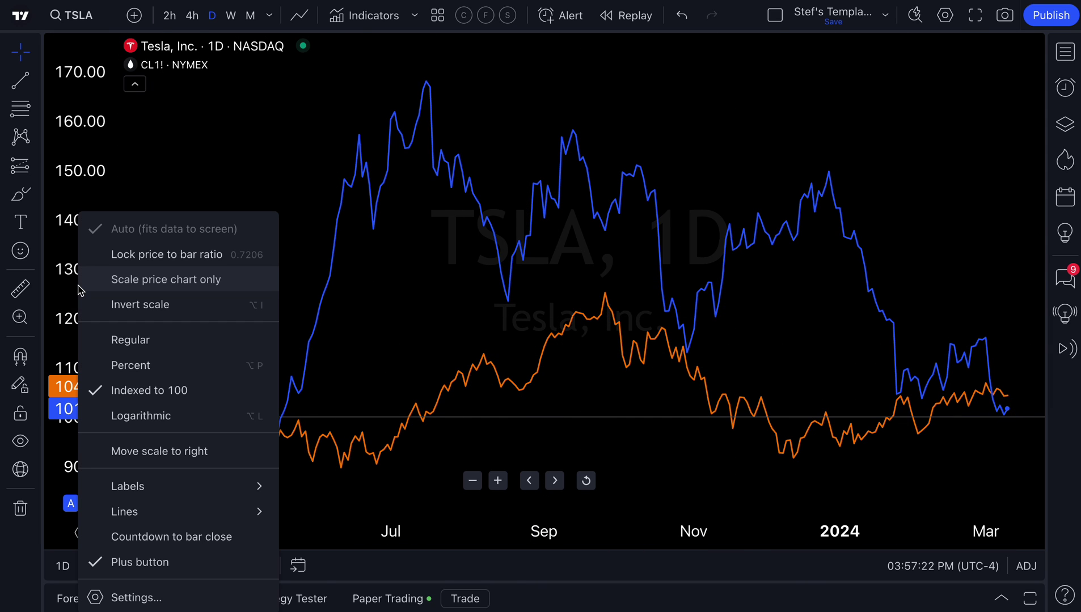
left_click(173, 451)
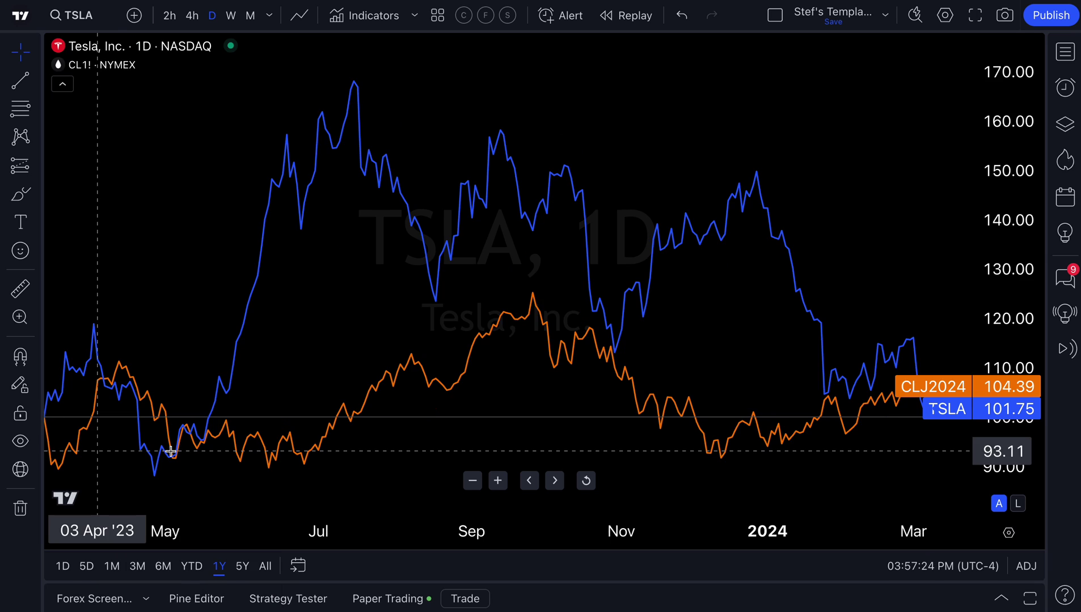
right_click(1002, 261)
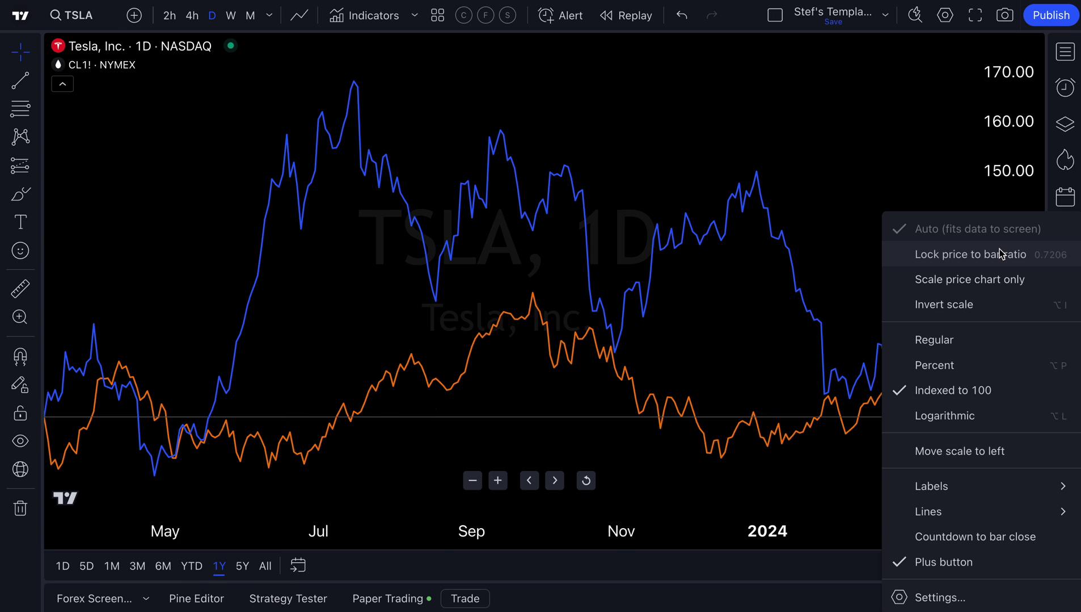
left_click(856, 205)
left_click_drag(856, 205, 706, 226)
scroll(706, 226, "down", 6)
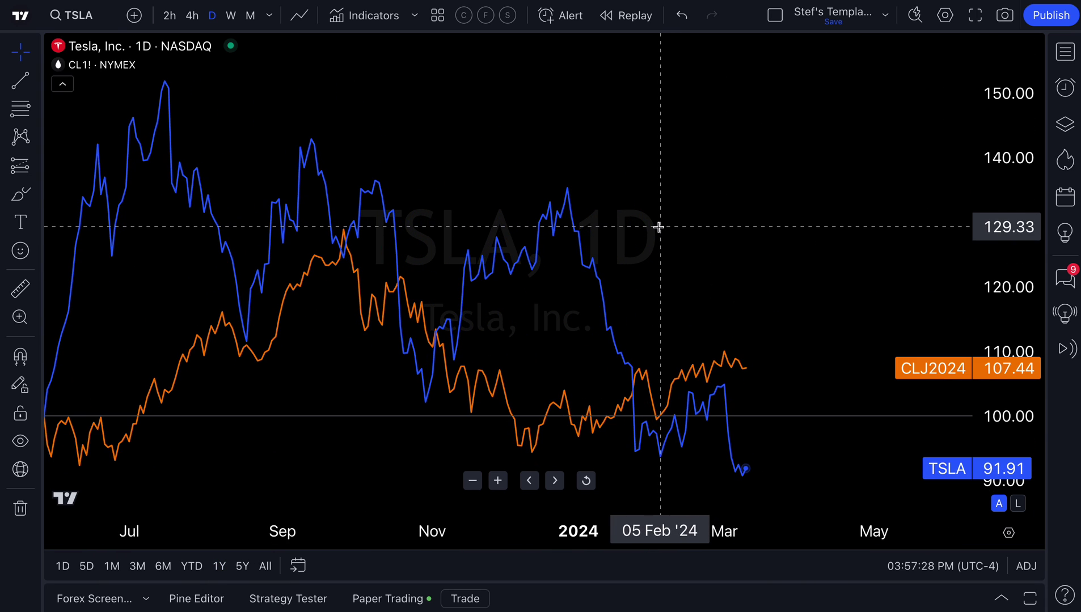
- Remove the CL1! crude oil comparison so that only TSLA is plotted on the chart
mouse_move(115, 70)
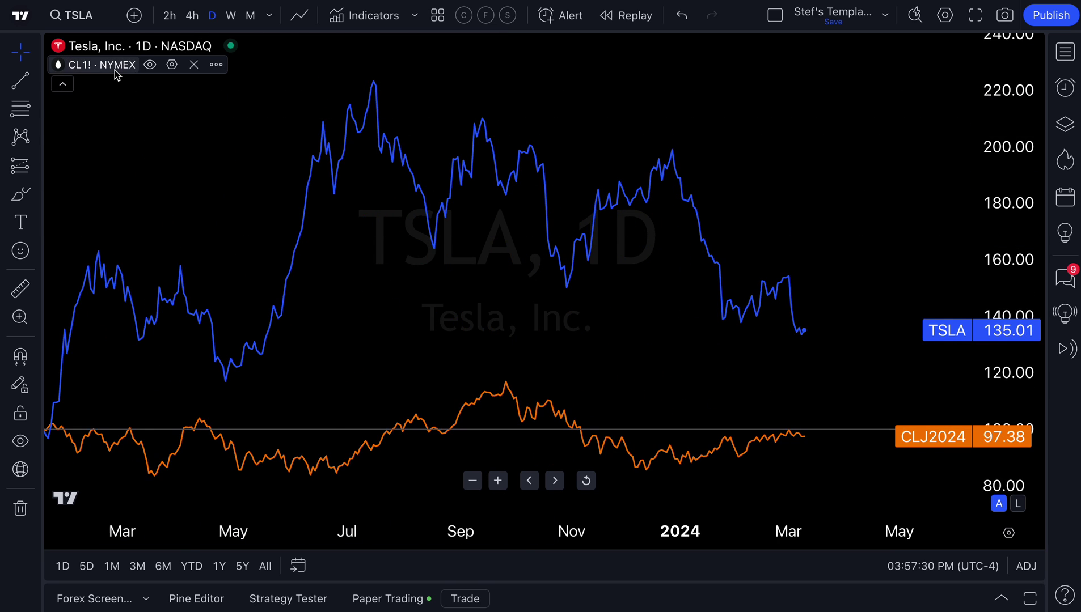
left_click(193, 65)
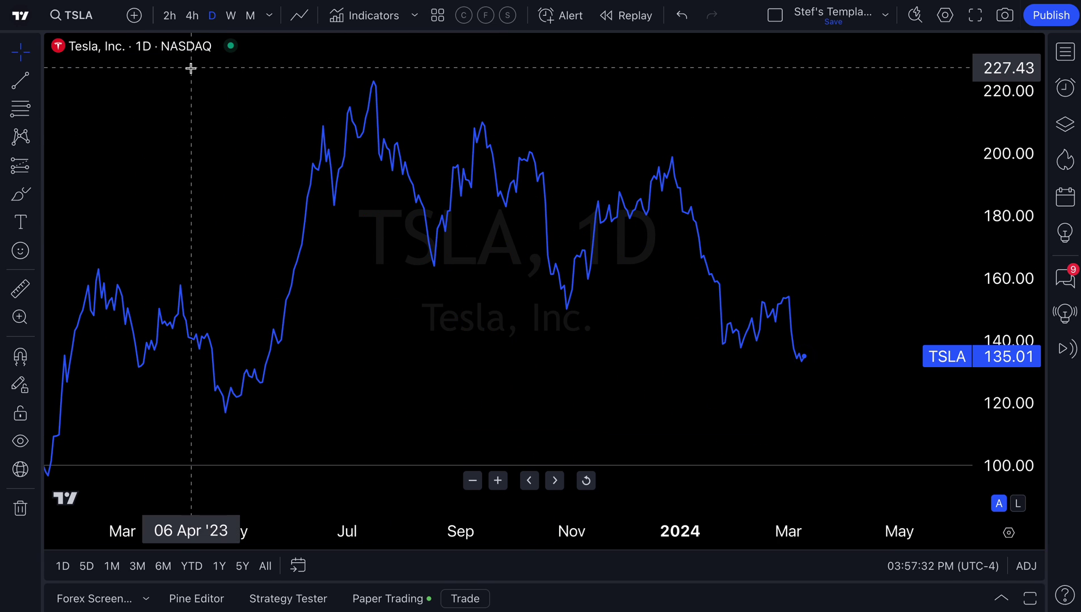
left_click_drag(417, 275, 335, 278)
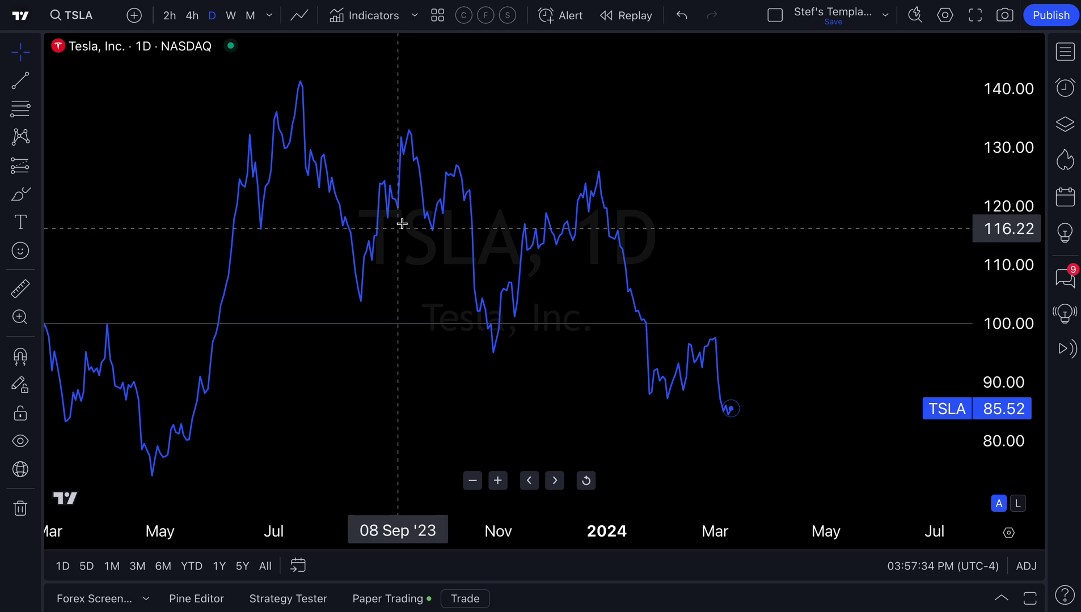
- Add the Accumulation/Distribution technical indicator to the TSLA chart
left_click(359, 17)
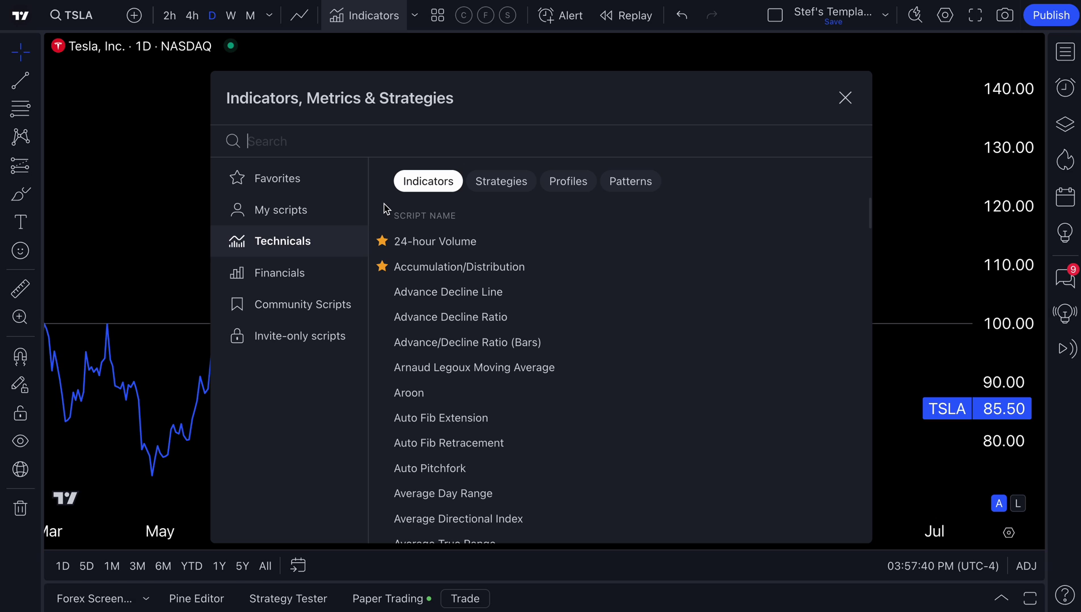
left_click(305, 272)
left_click(305, 250)
left_click(501, 270)
left_click(845, 98)
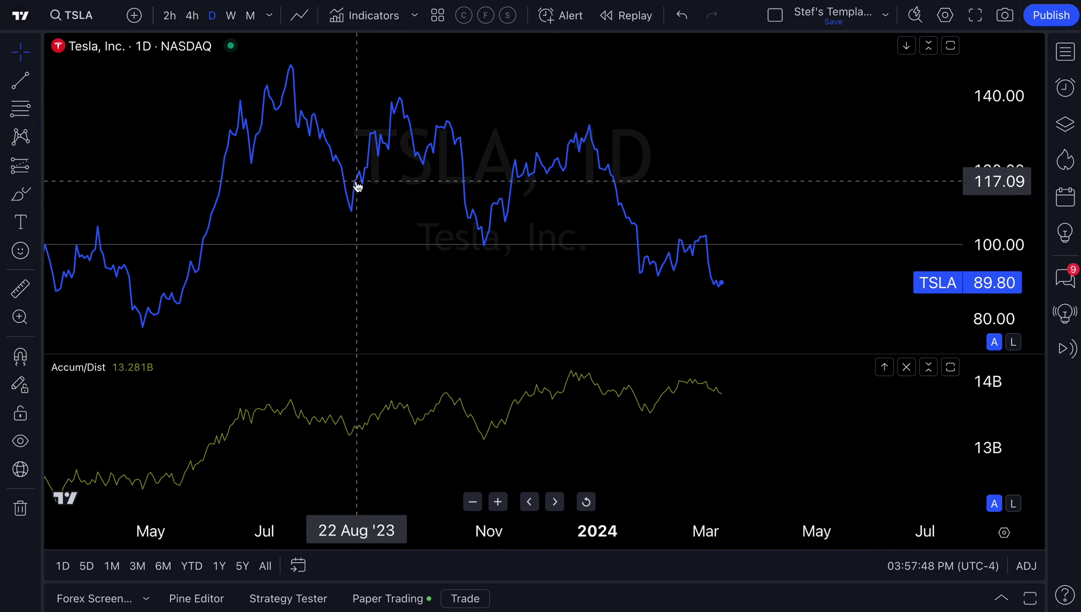
mouse_move(93, 369)
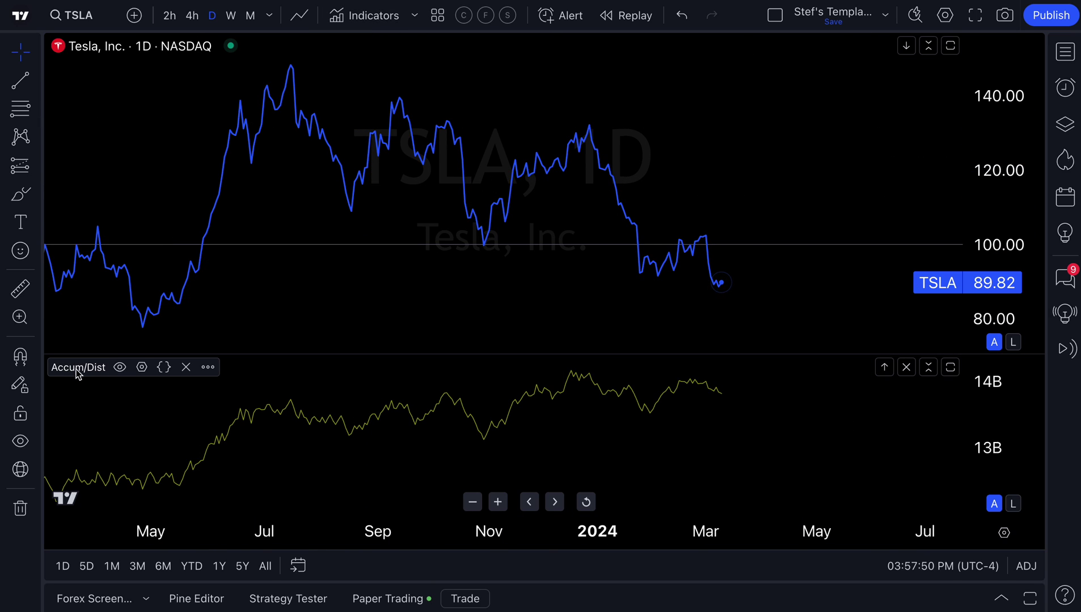
scroll(607, 437, "down", 5)
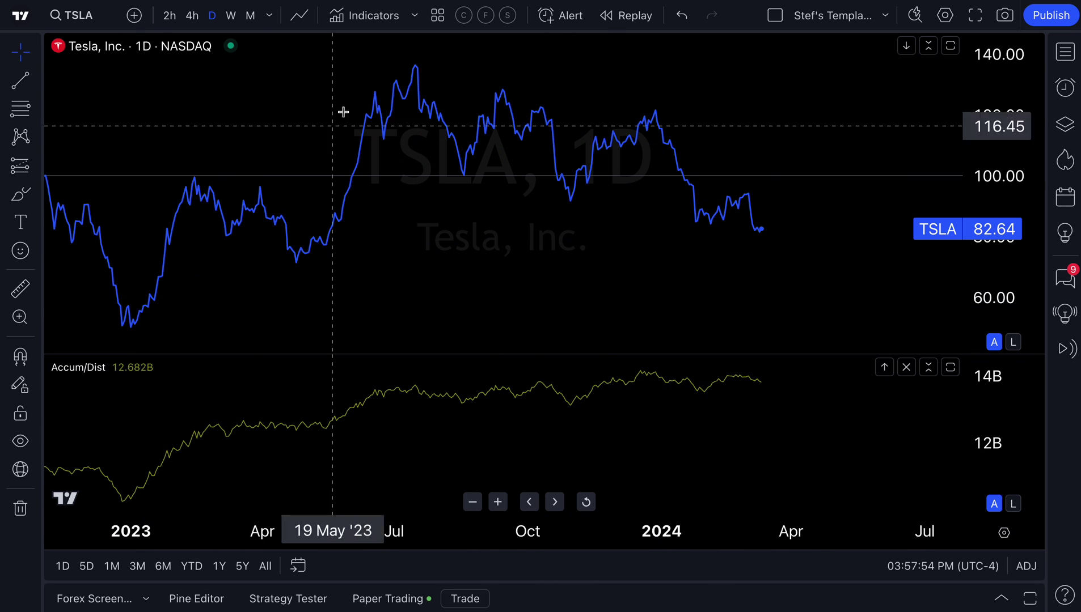
left_click(360, 25)
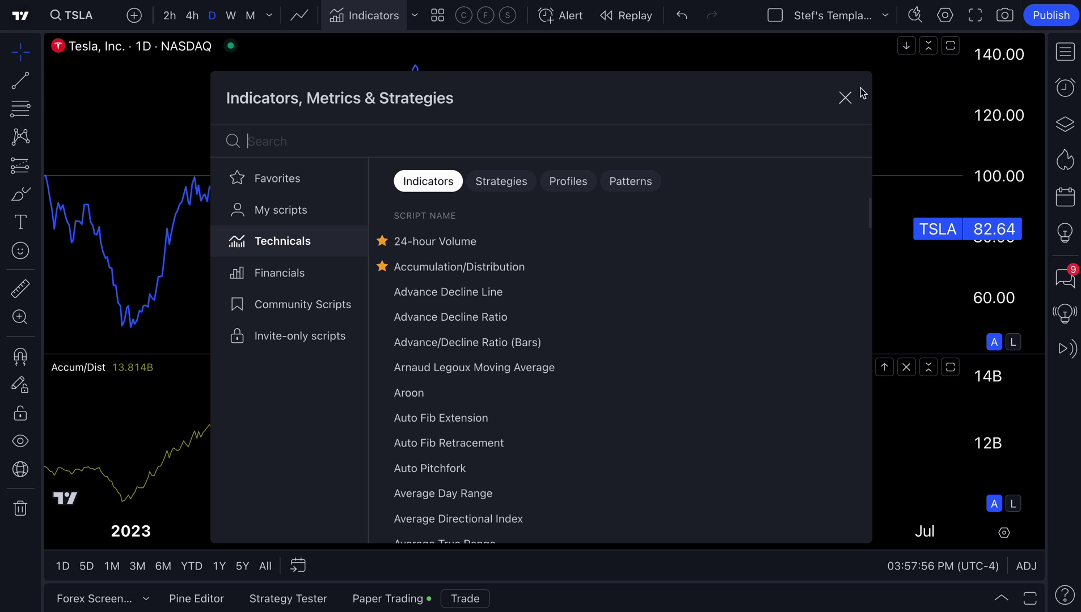
left_click(844, 97)
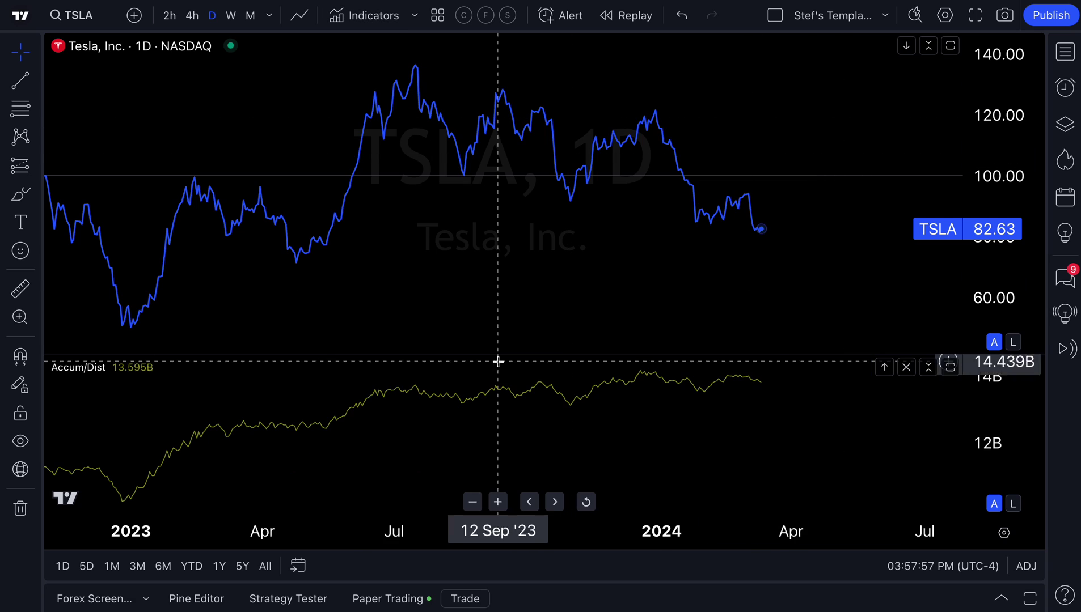
- Move the Accumulation/Distribution indicator from its own pane onto the TSLA price pane and extend the visible period back to early 2022
left_click(423, 393)
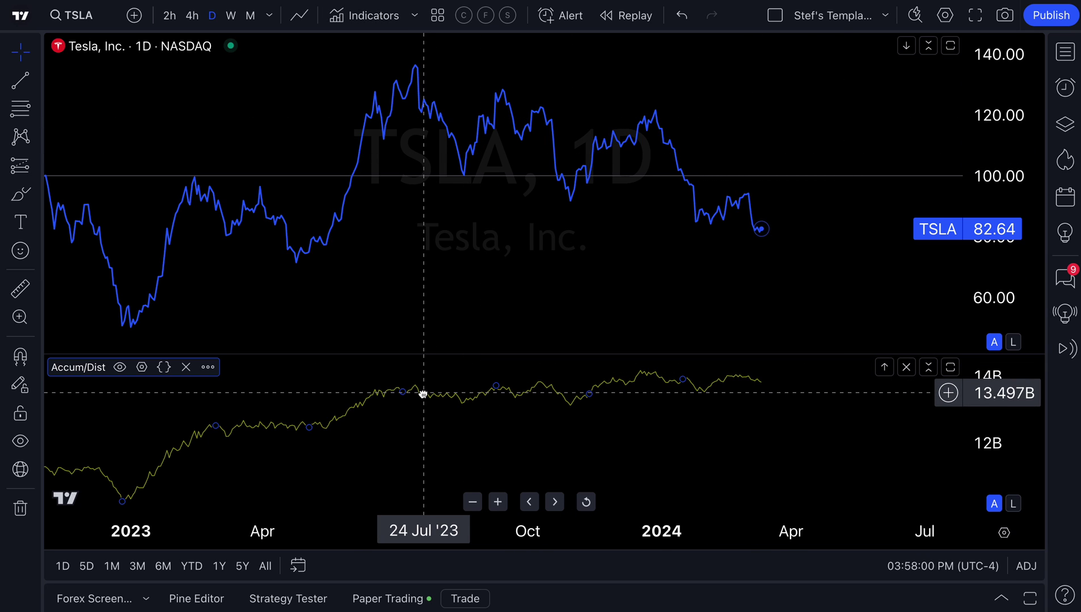
left_click_drag(424, 390, 422, 256)
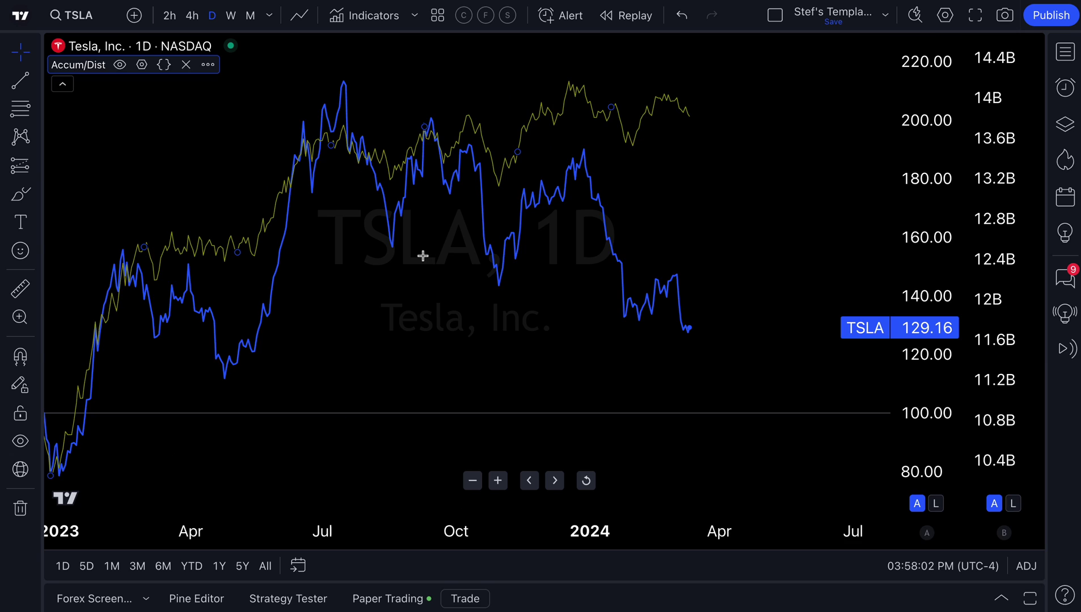
scroll(422, 256, "down", 4)
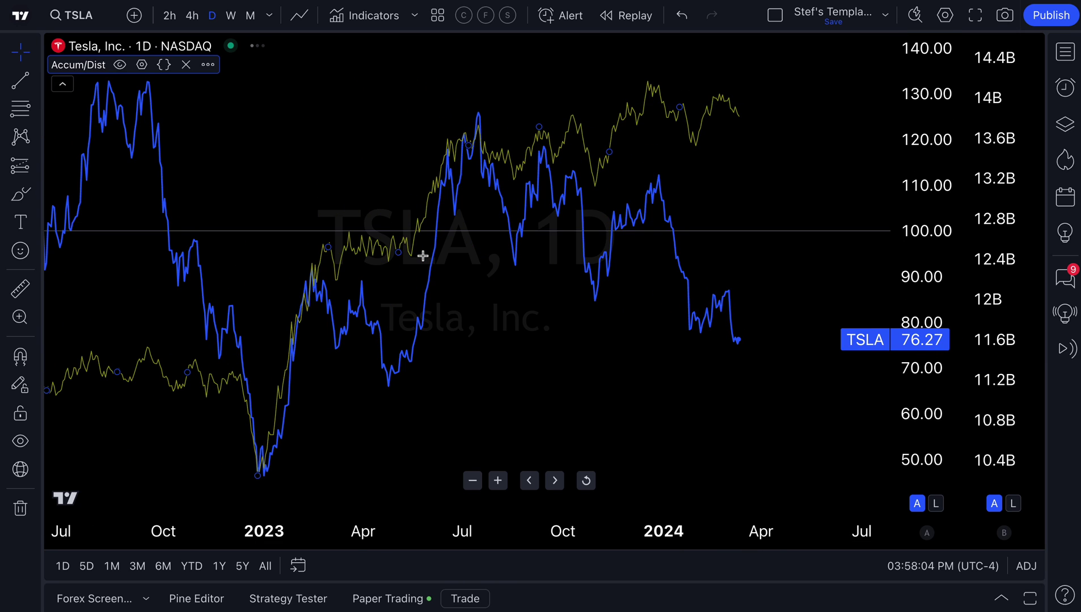
scroll(474, 216, "down", 1)
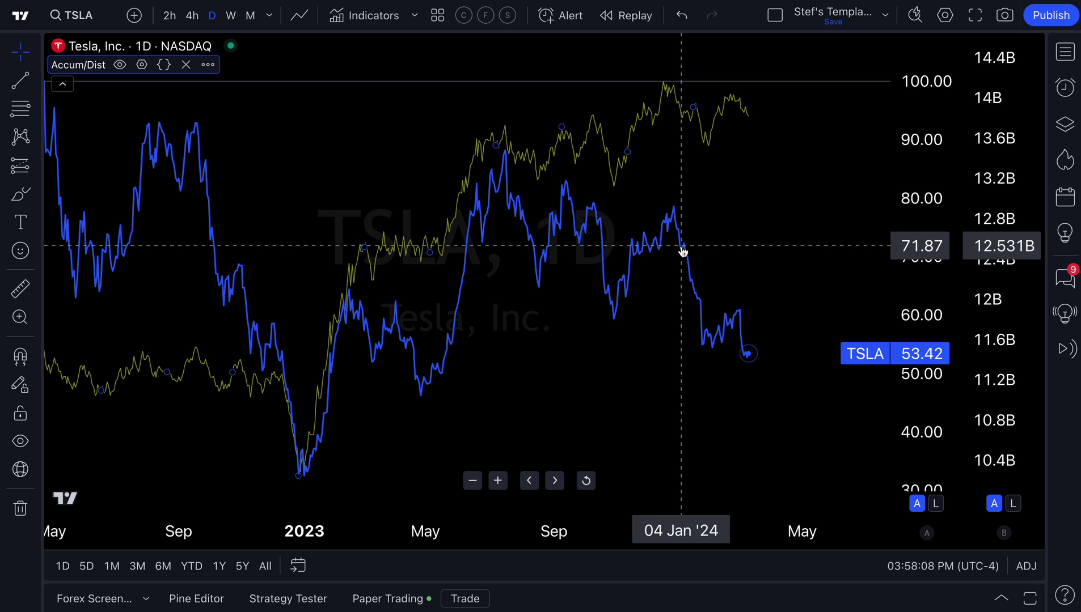
scroll(683, 252, "left", 3)
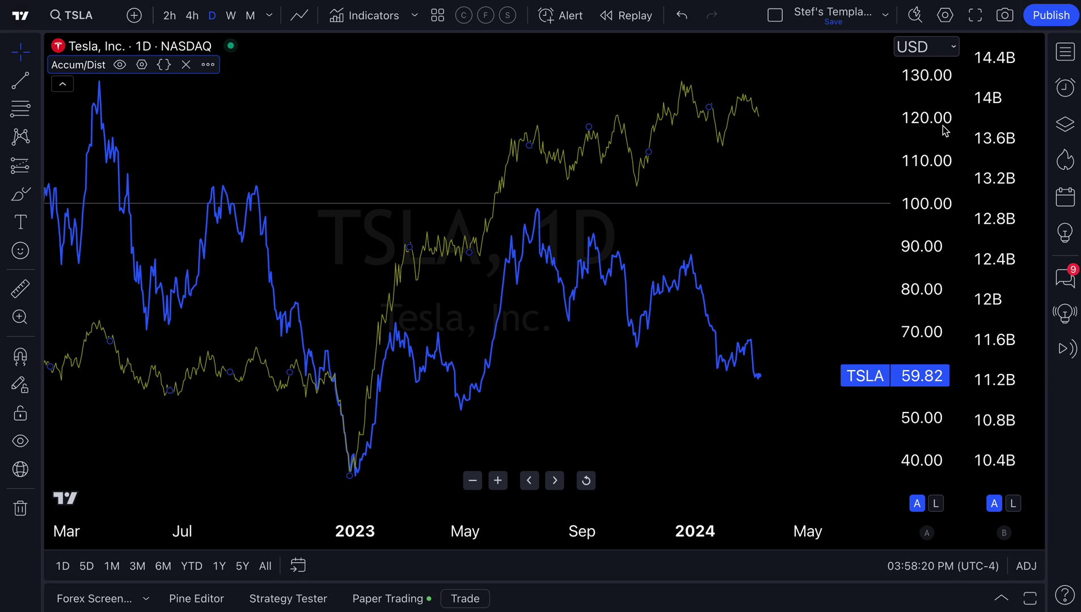
- Compress the Accumulation/Distribution scale and look at the options for merging all scales into one
left_click_drag(991, 121, 989, 210)
right_click(942, 147)
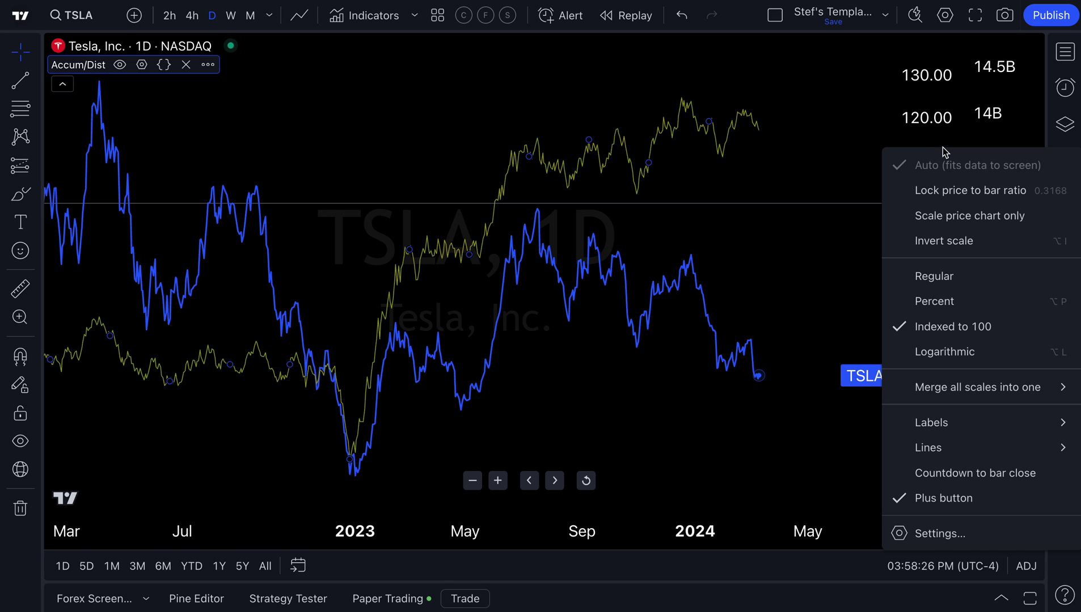
mouse_move(977, 384)
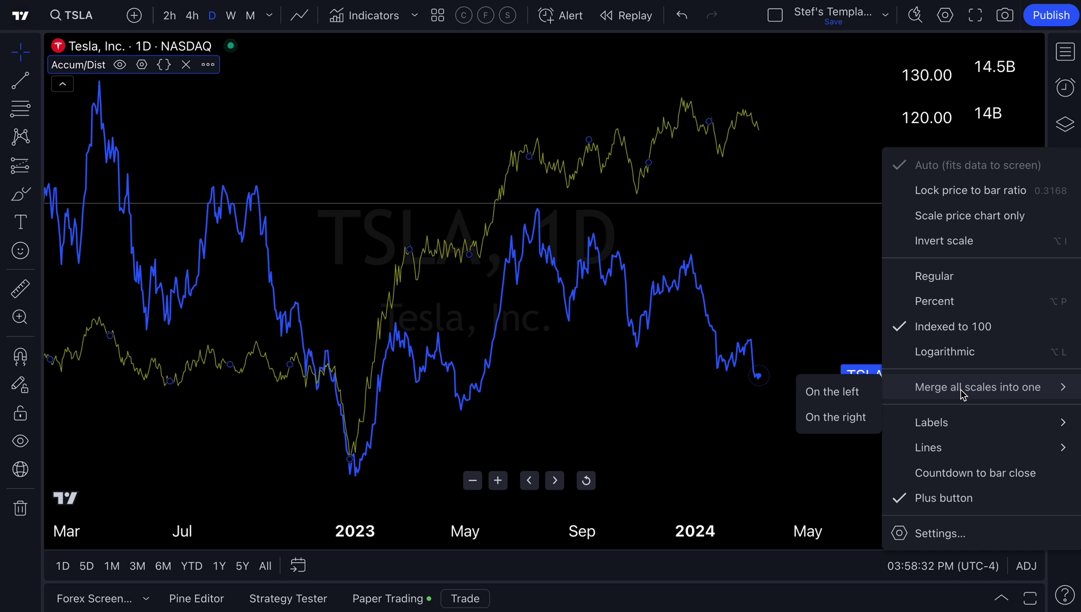
left_click(798, 185)
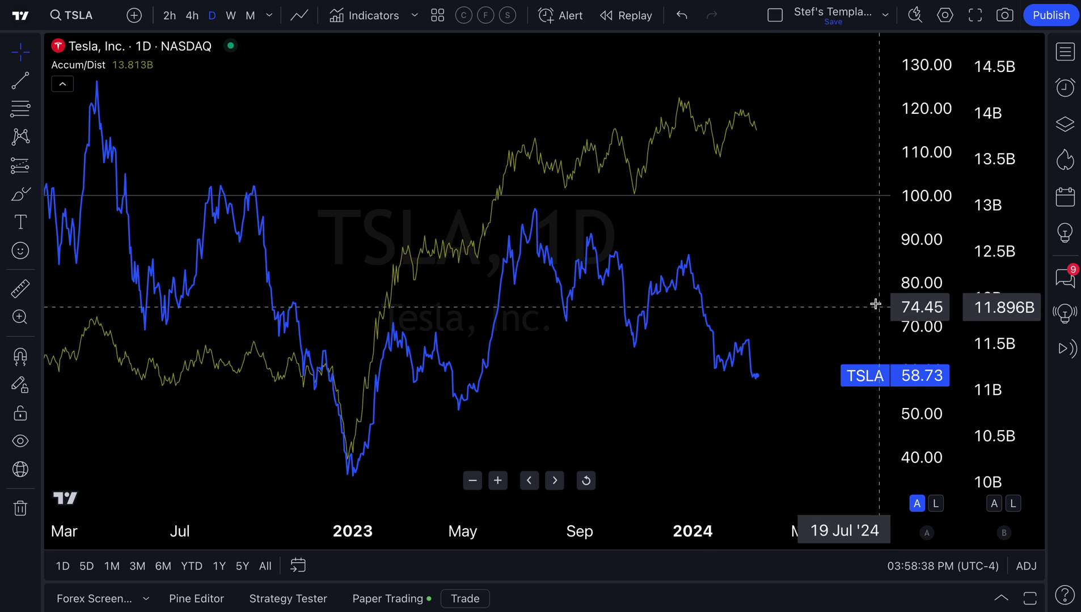
- Set the TSLA price scale to Regular and remove the Accumulation/Distribution indicator
right_click(933, 254)
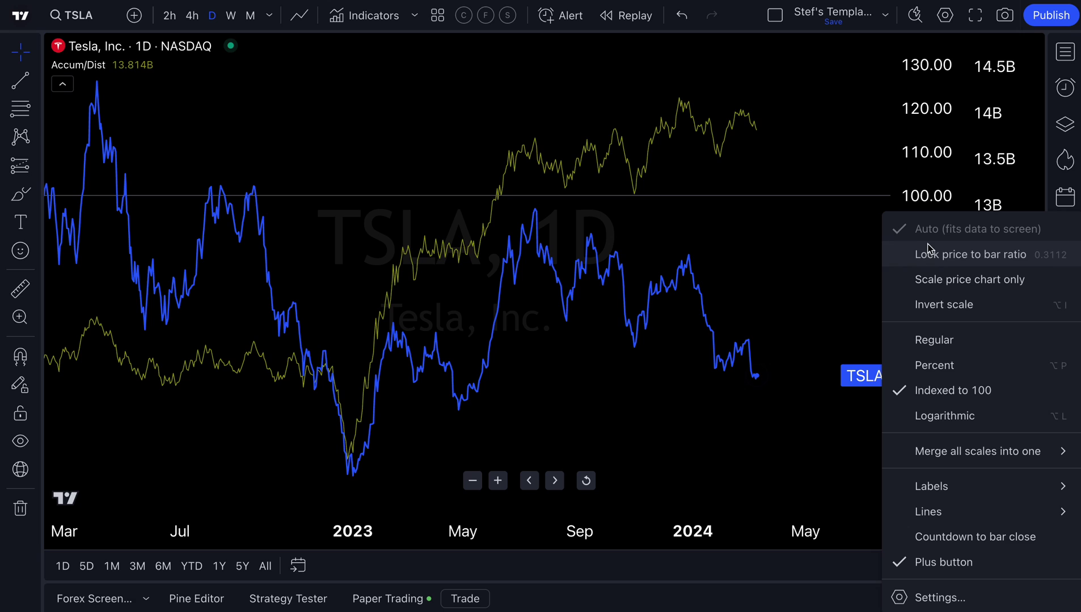
left_click(950, 343)
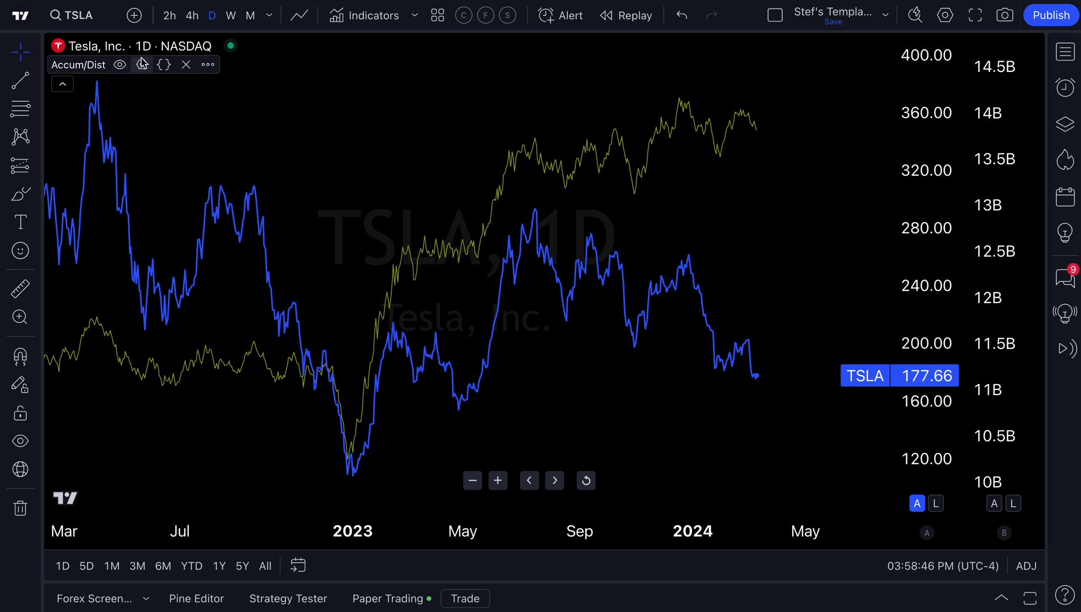
left_click(190, 64)
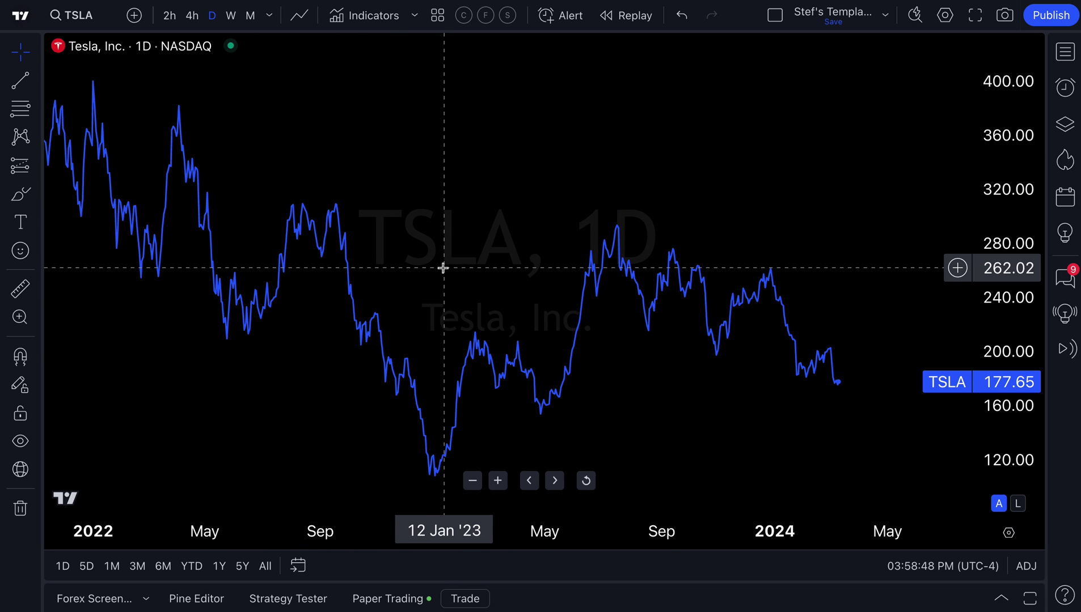
- Add the Choppiness Index from the technical indicators and move it onto the TSLA price pane
key("slash")
left_click(314, 267)
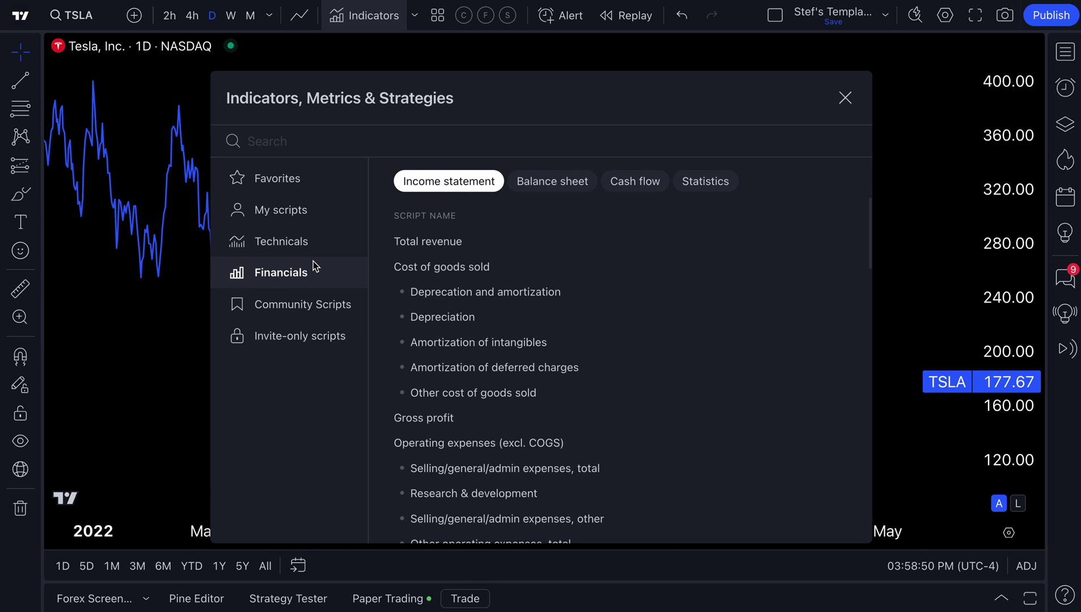
left_click(317, 243)
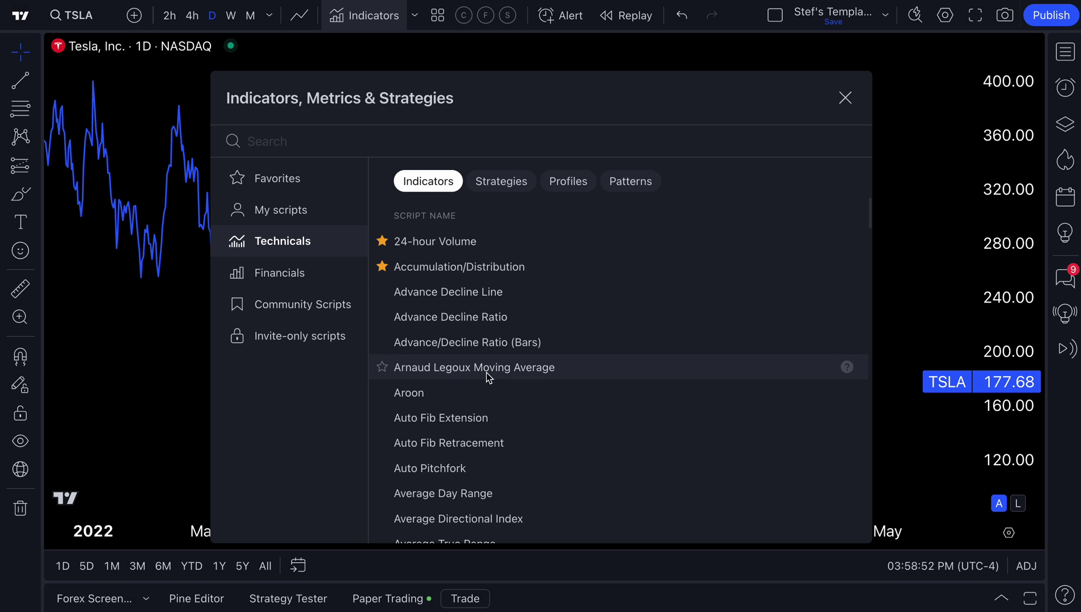
scroll(517, 456, "down", 3)
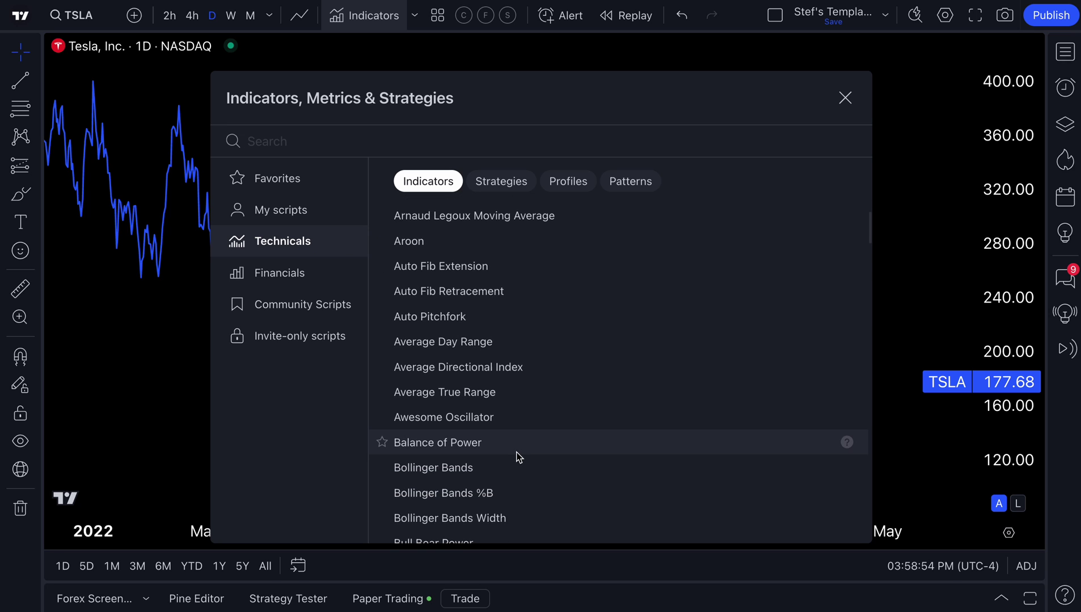
scroll(517, 456, "down", 1)
scroll(506, 402, "down", 5)
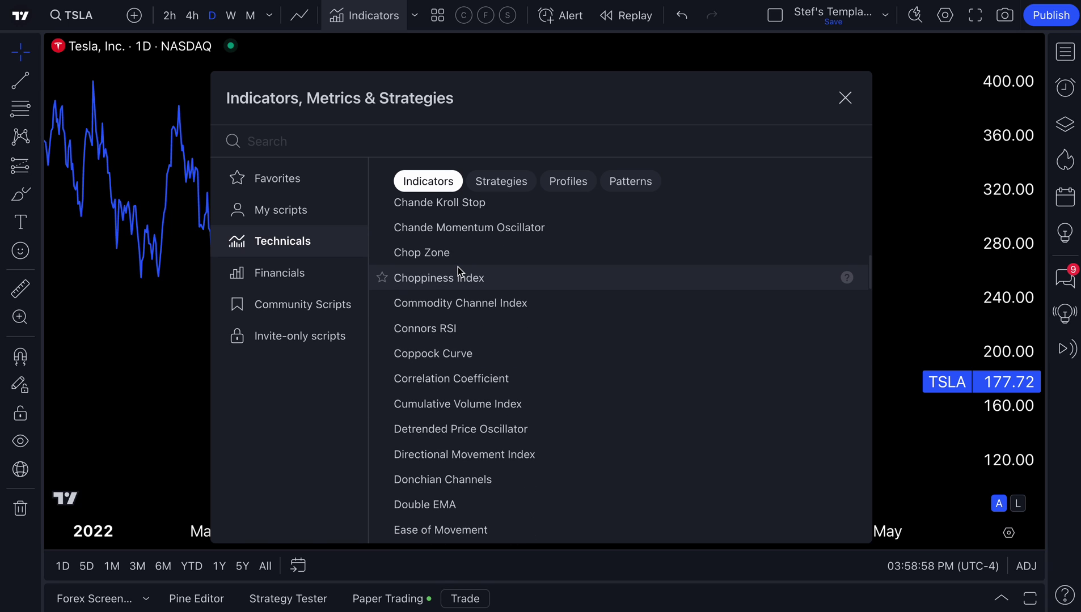
left_click(459, 279)
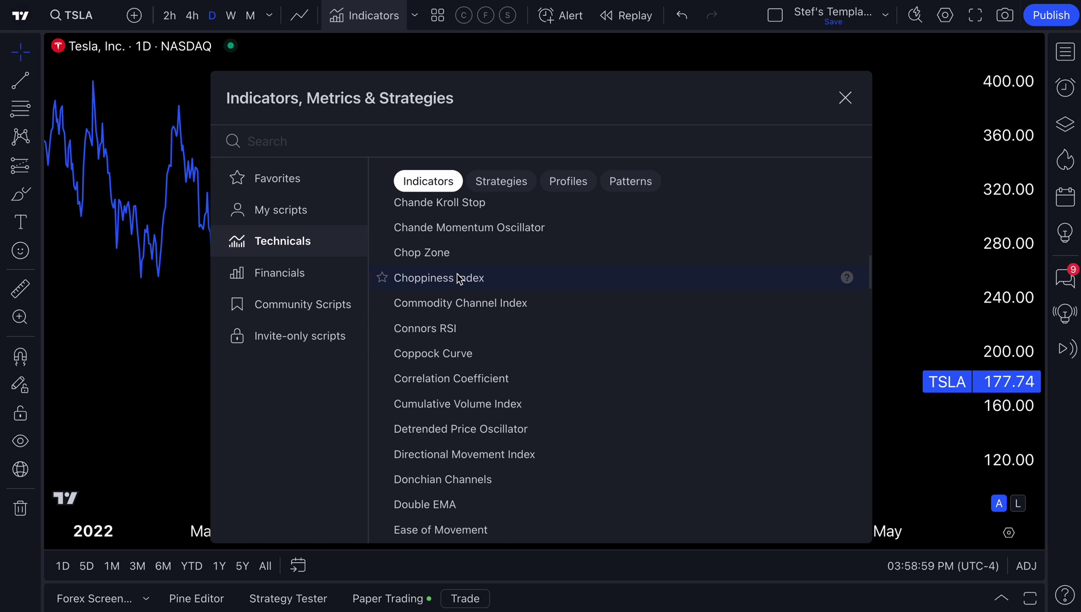
left_click(845, 98)
left_click_drag(374, 407, 362, 229)
scroll(531, 229, "down", 2)
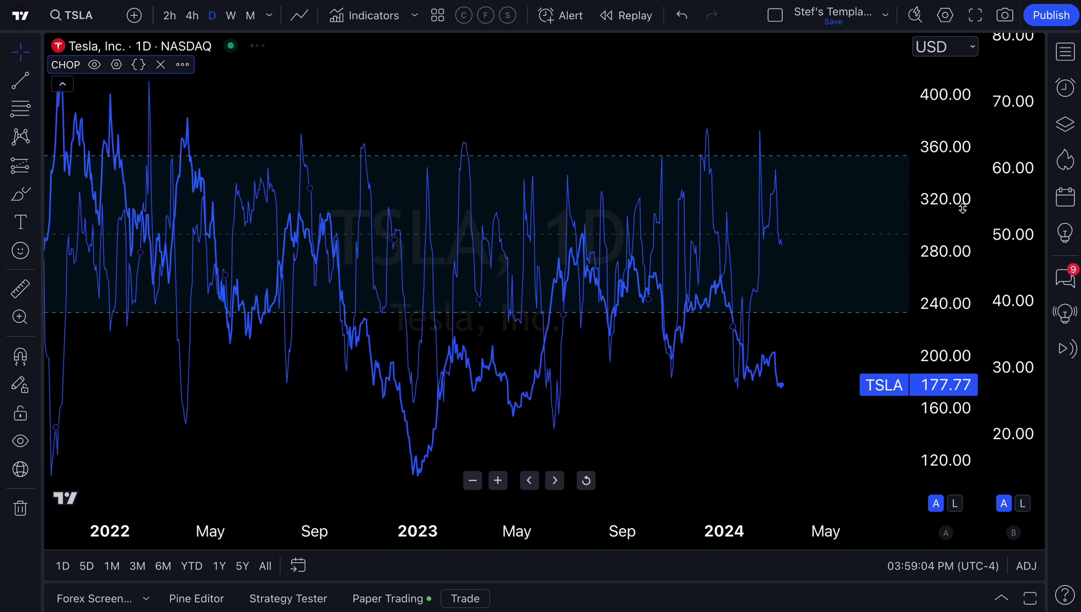
- Merge all scales into one on the right and examine TSLA and the Choppiness Index back to 2021
right_click(962, 208)
mouse_move(938, 447)
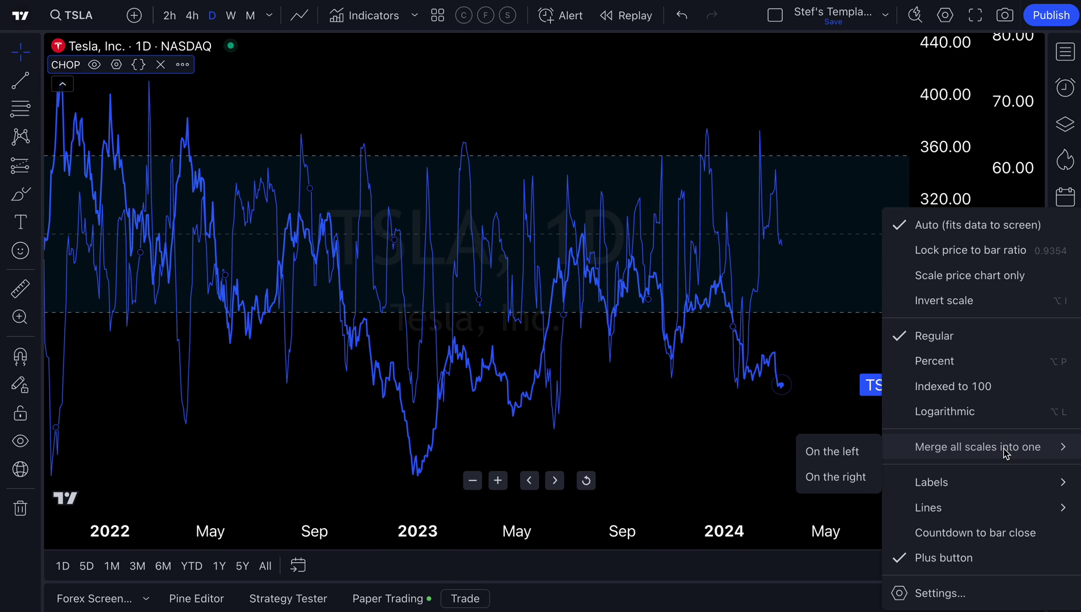
left_click(837, 478)
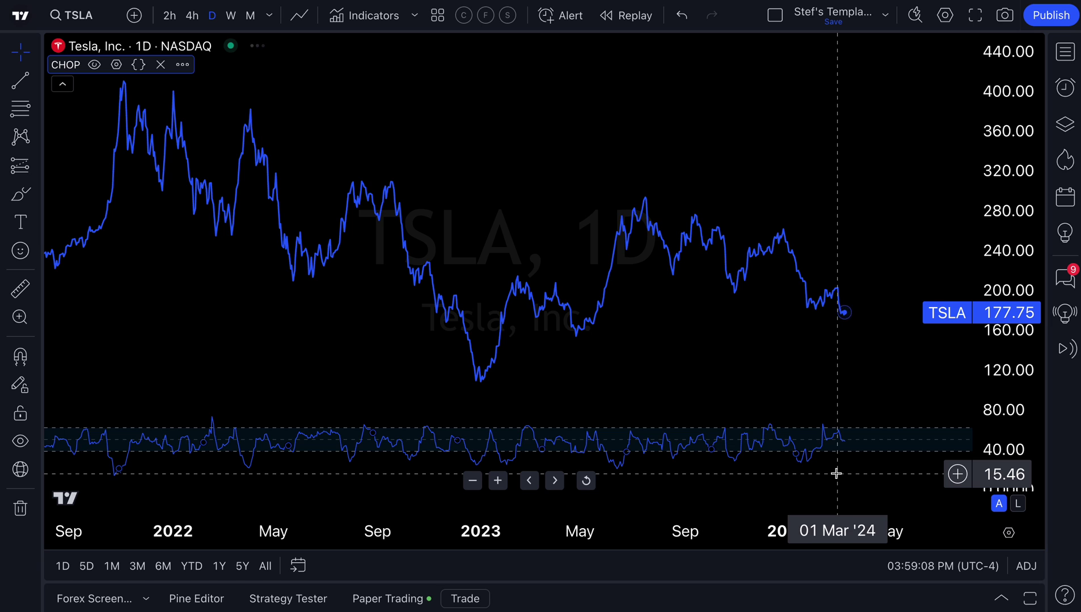
scroll(779, 330, "up", 3)
left_click_drag(750, 341, 662, 343)
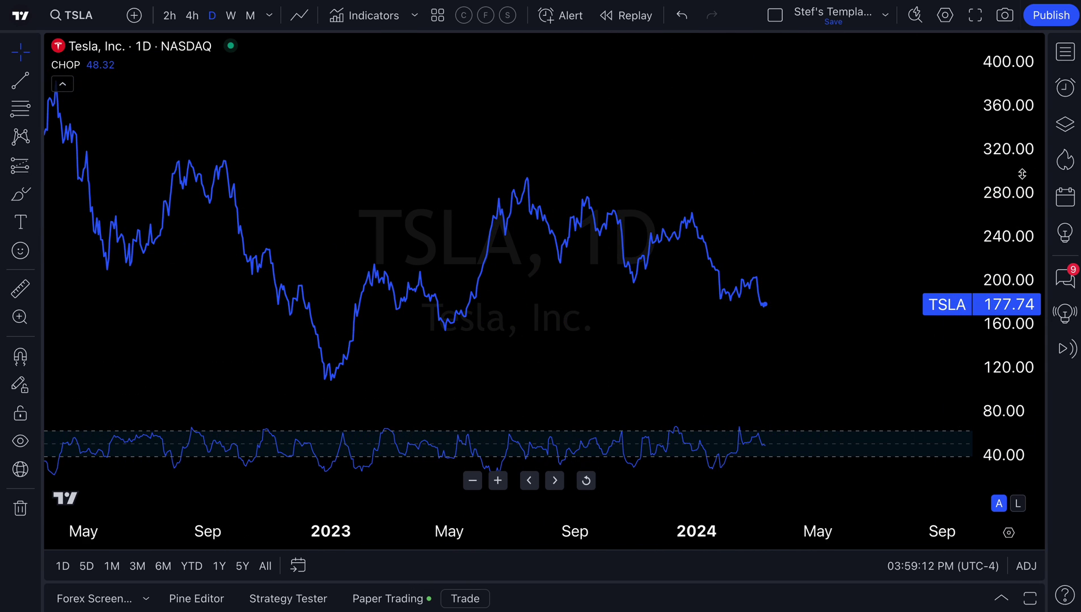
left_click_drag(1010, 199, 980, 211)
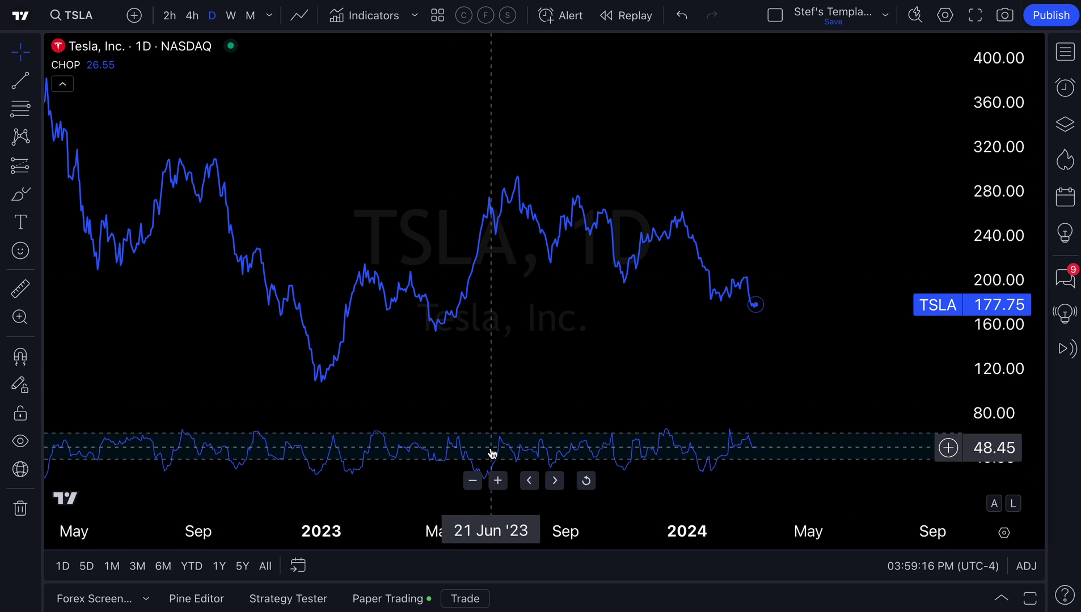
scroll(502, 402, "down", 5)
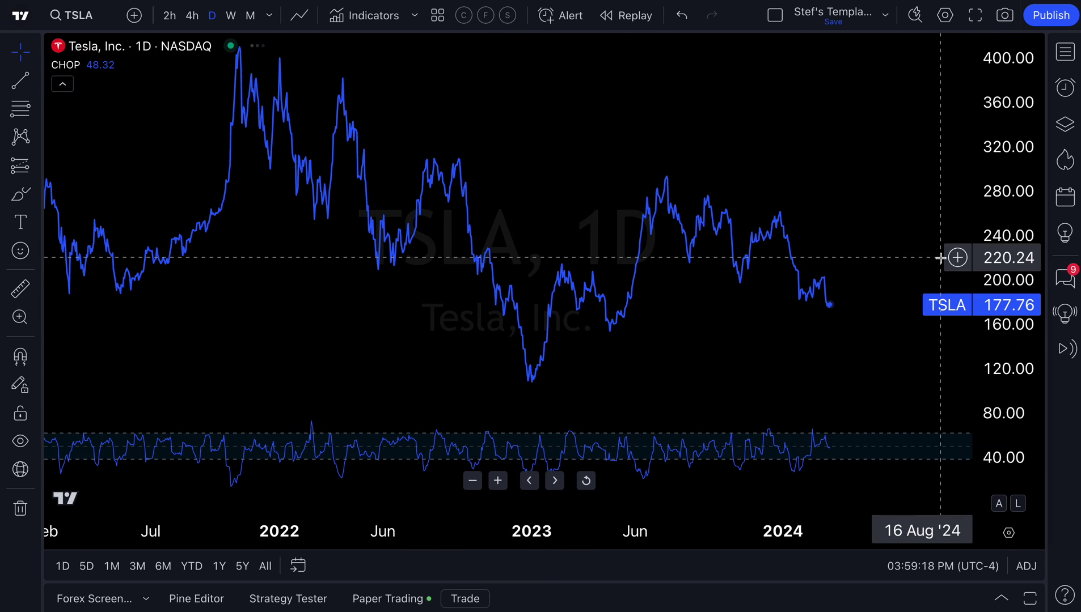
- Review the merged price scale's options, then remove the Choppiness Index from the TSLA chart
right_click(1015, 180)
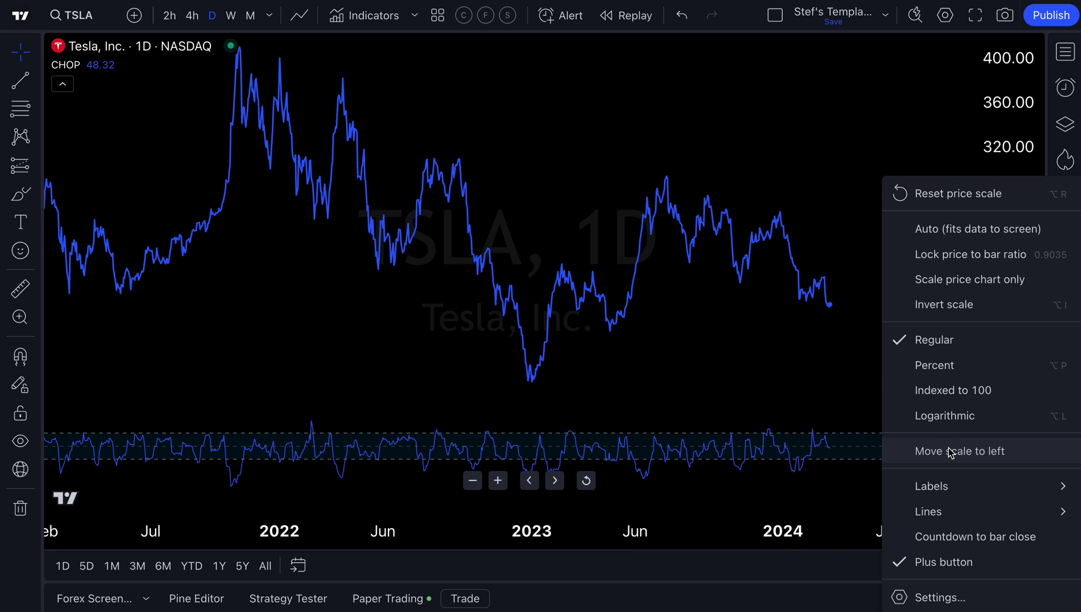
left_click(815, 337)
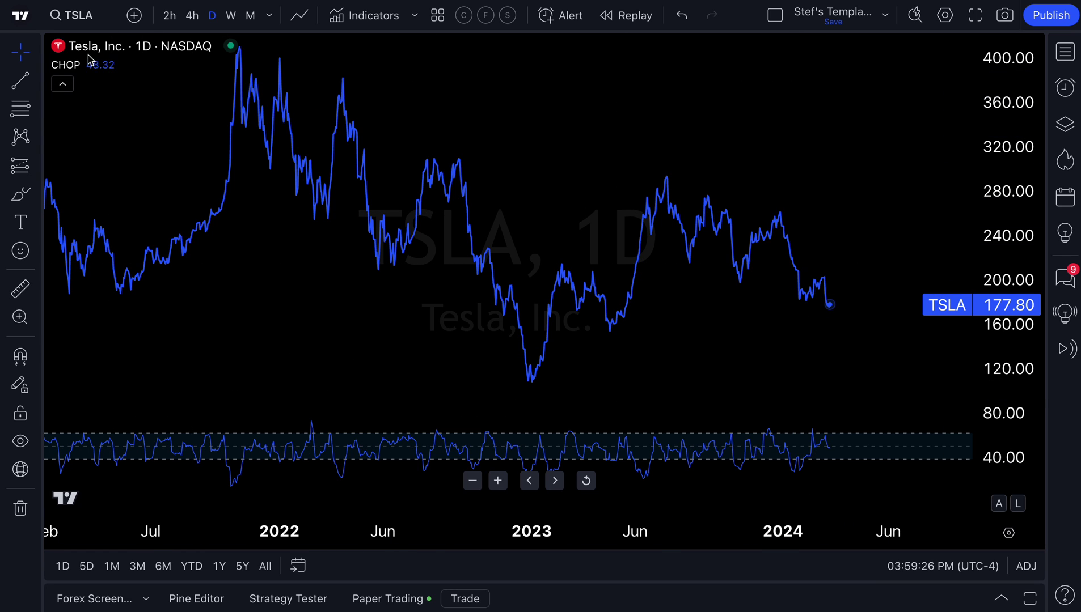
left_click(161, 65)
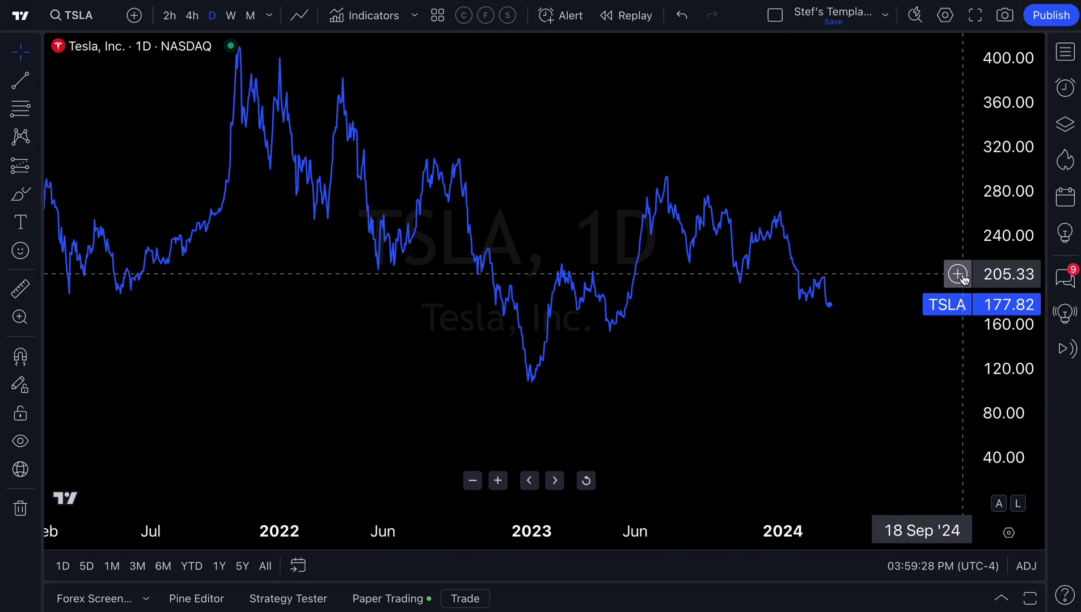
scroll(546, 323, "up", 2)
left_click_drag(620, 357, 591, 375)
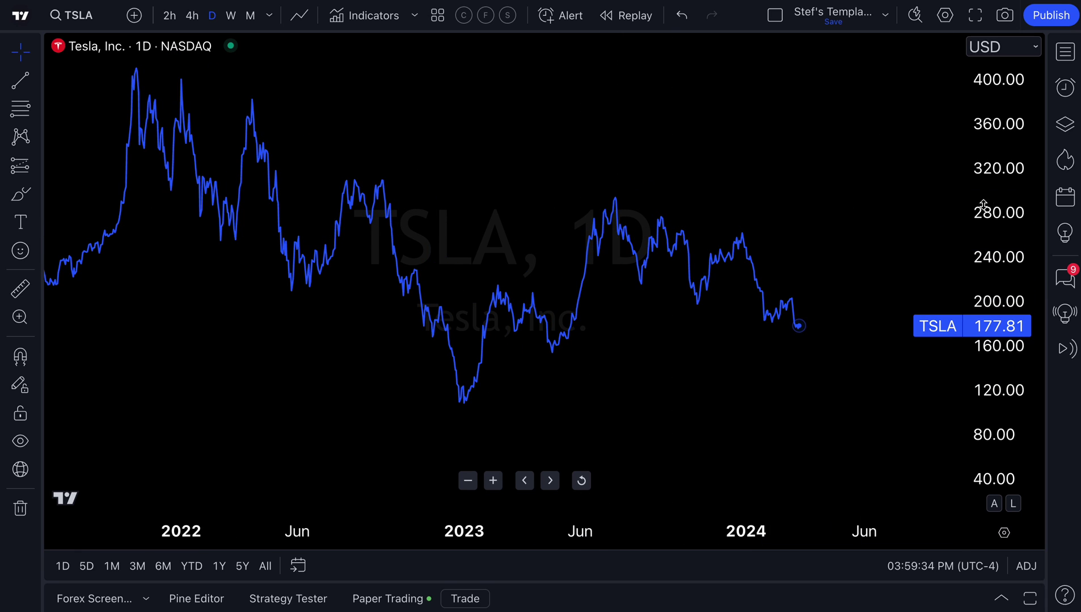
scroll(530, 198, "up", 3)
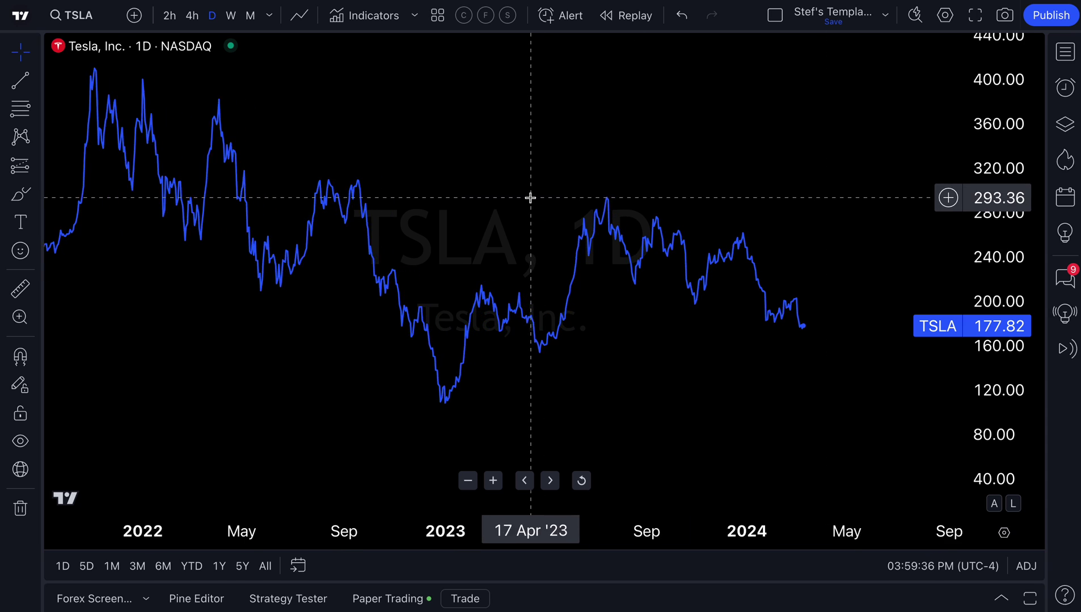
left_click_drag(531, 197, 512, 212)
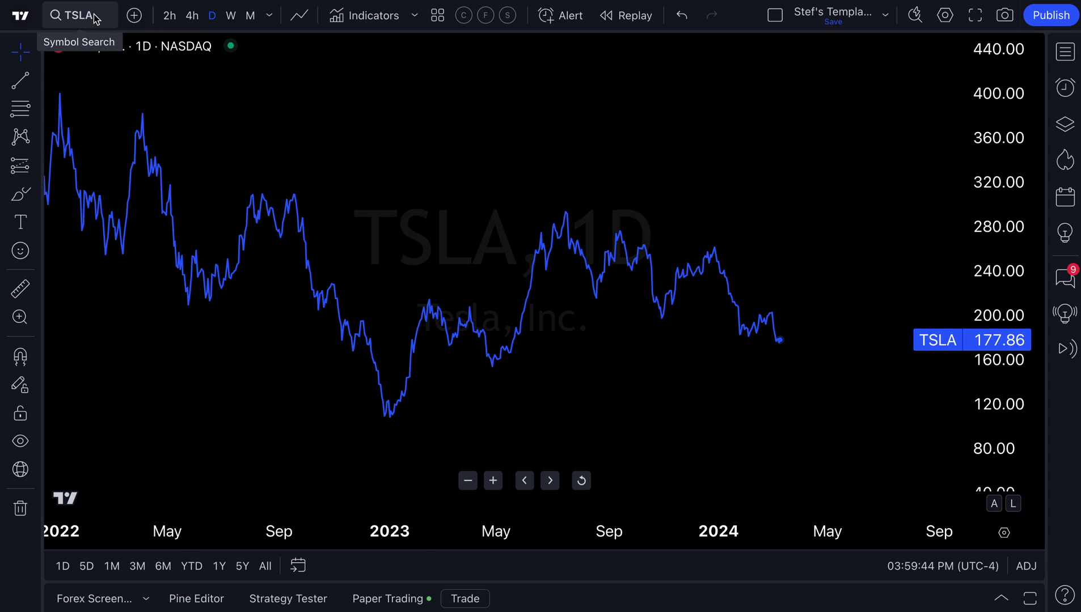
- Add crude oil futures CL1! as a comparison on the same % scale and examine it against TSLA from 2022 to 2024
left_click(134, 16)
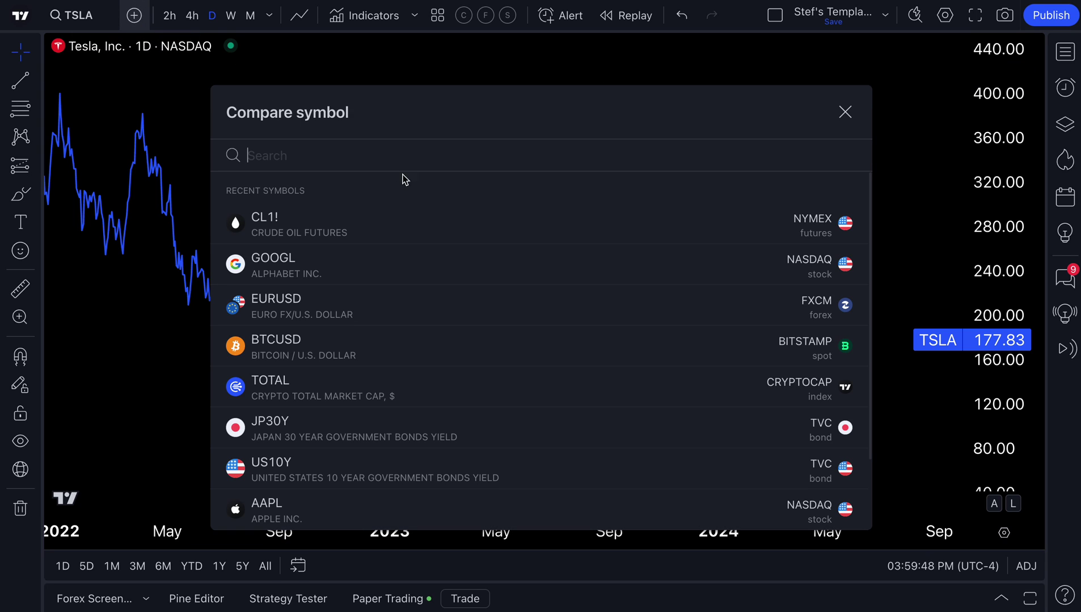
mouse_move(420, 223)
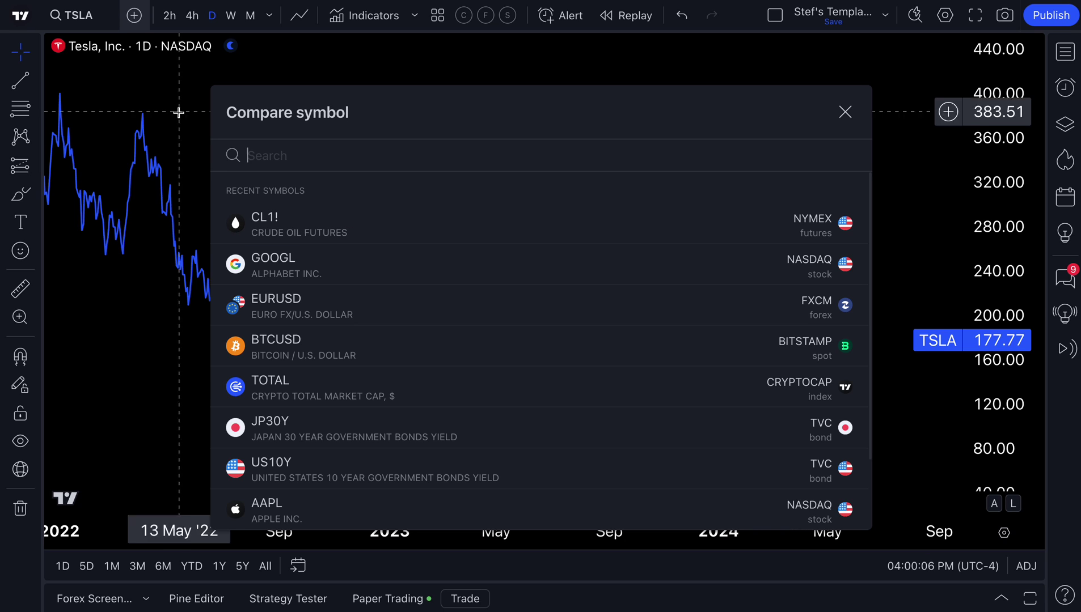
mouse_move(349, 223)
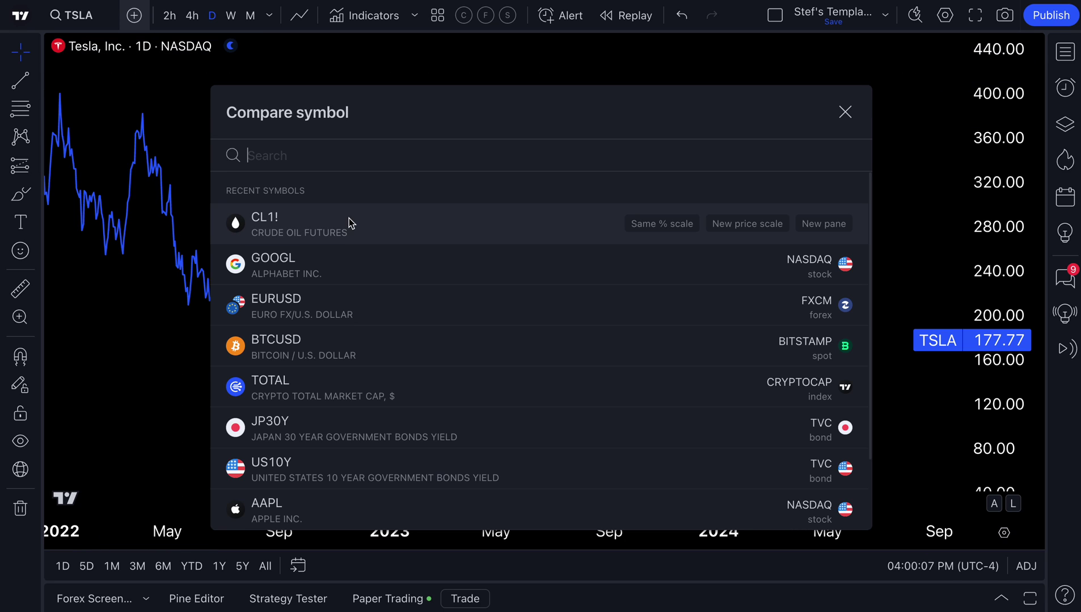
left_click(656, 224)
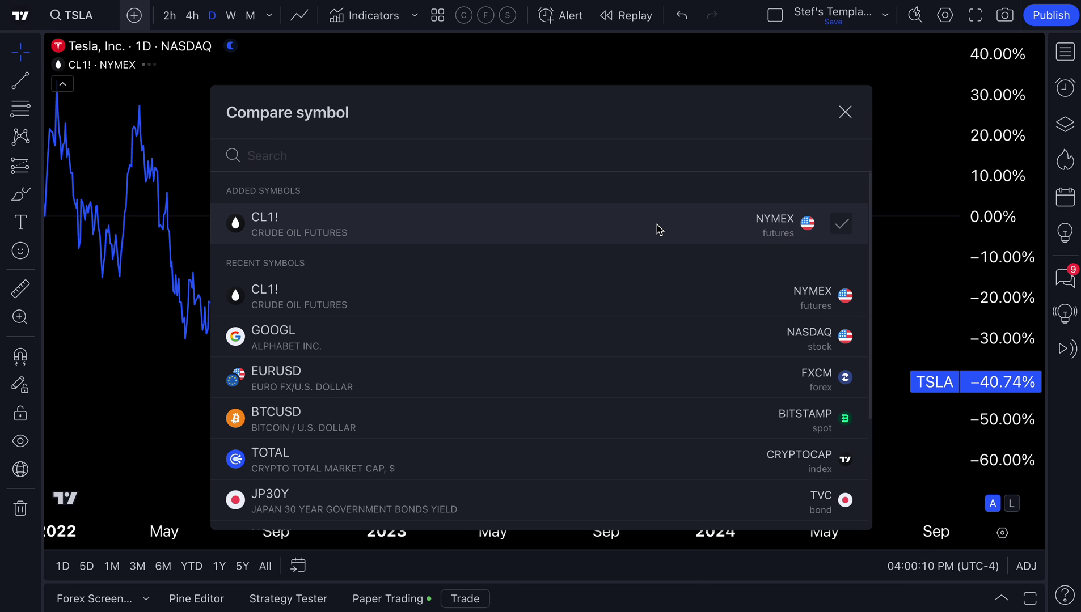
left_click(845, 112)
scroll(530, 321, "down", 3)
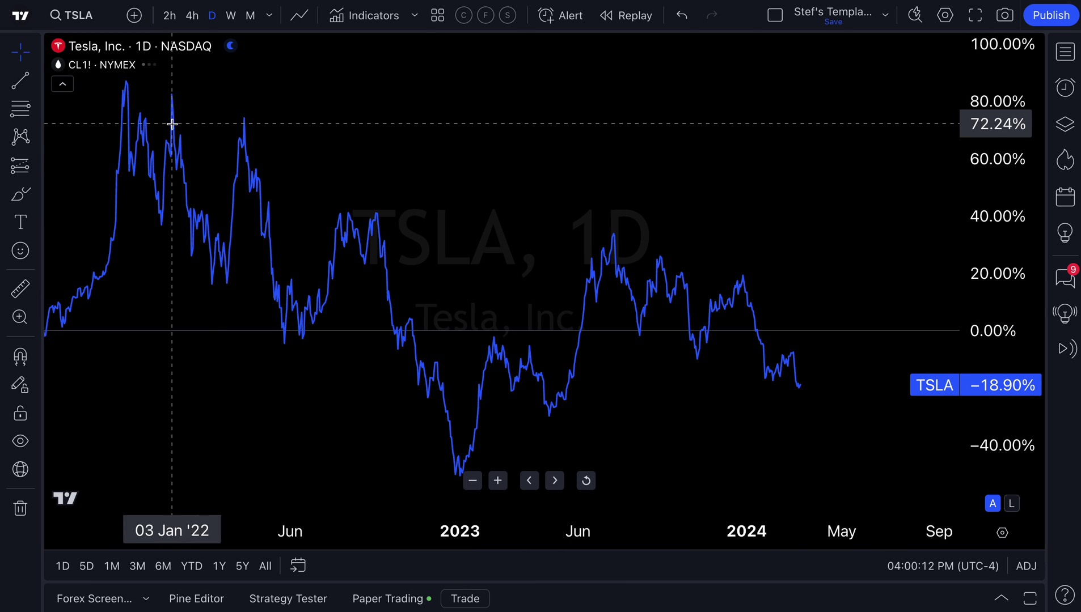
scroll(601, 280, "up", 2)
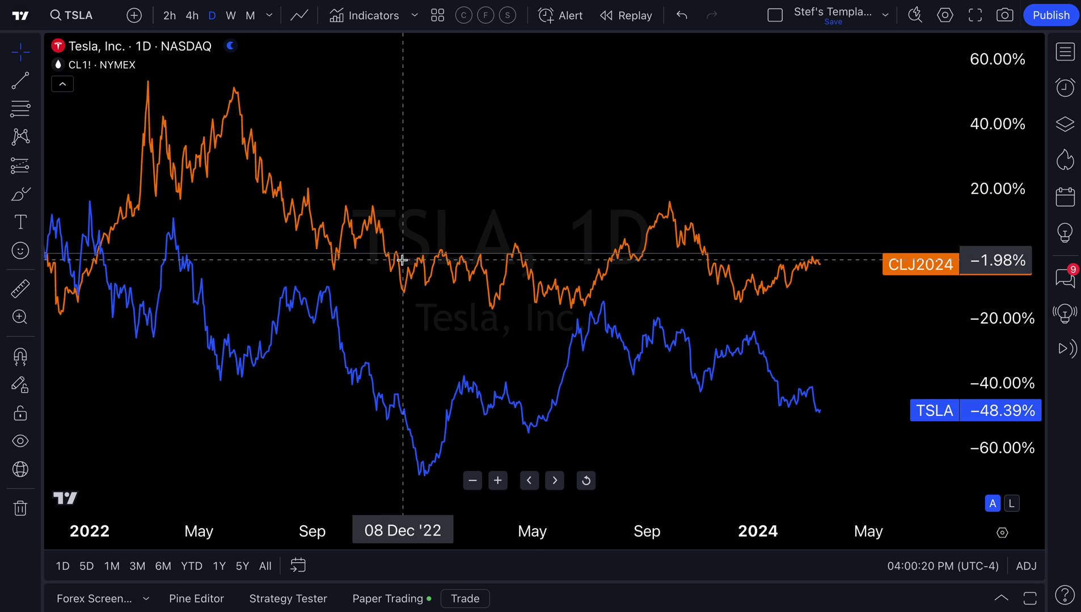
- Remove the CL1! comparison and add it again on a new price scale alongside TSLA
mouse_move(102, 69)
left_click(190, 66)
left_click(134, 15)
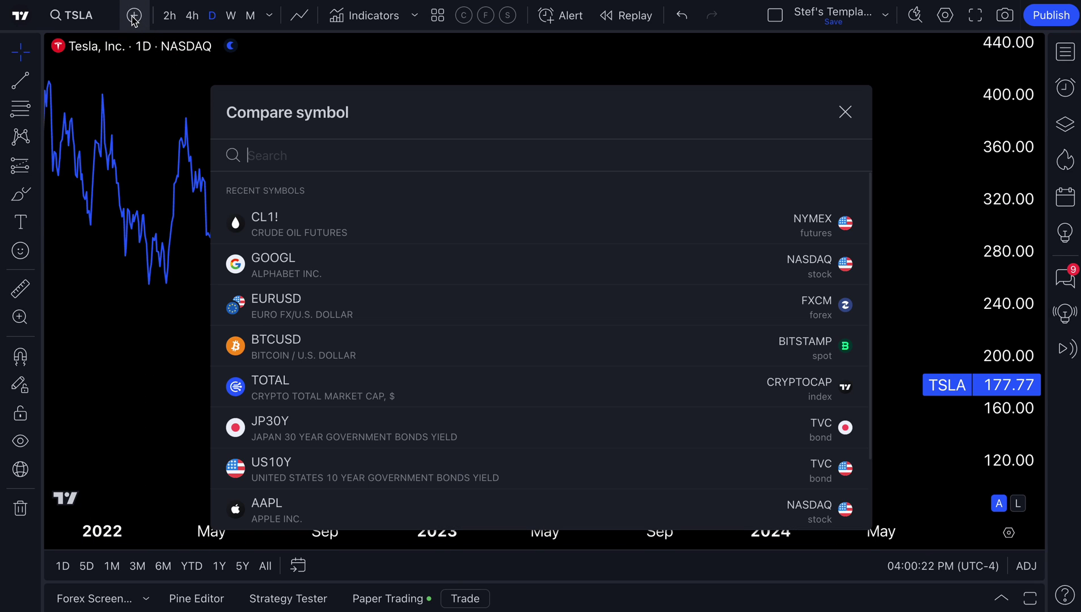
left_click(746, 225)
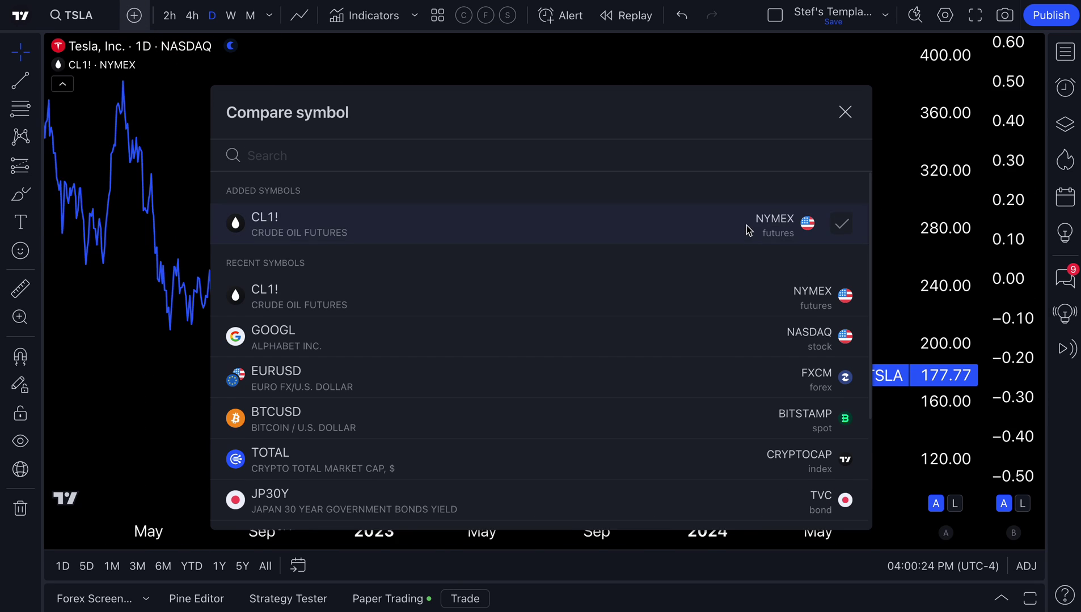
left_click(844, 114)
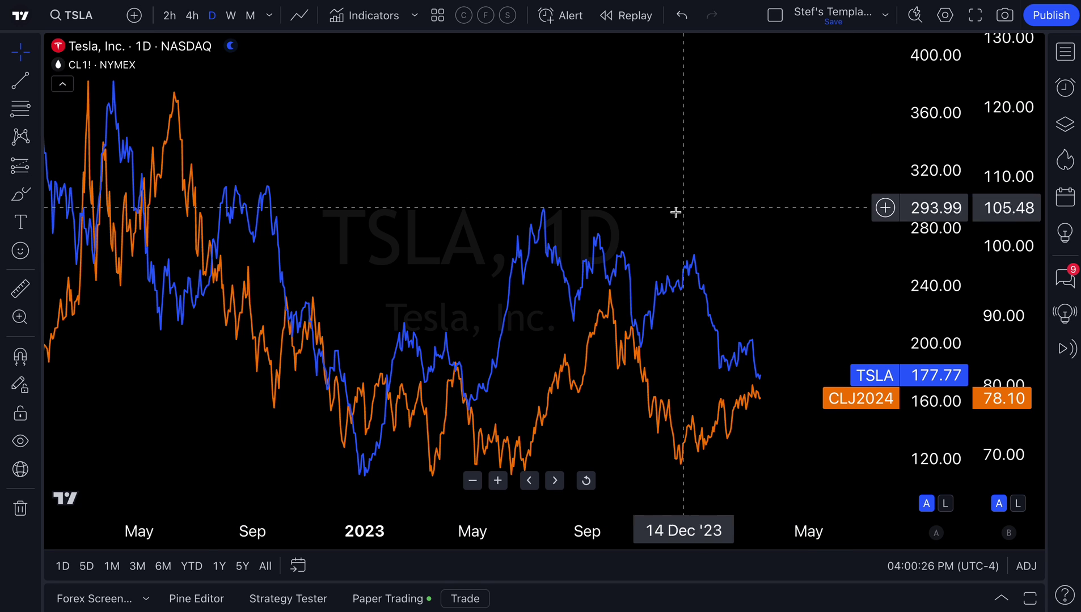
left_click_drag(694, 181, 572, 181)
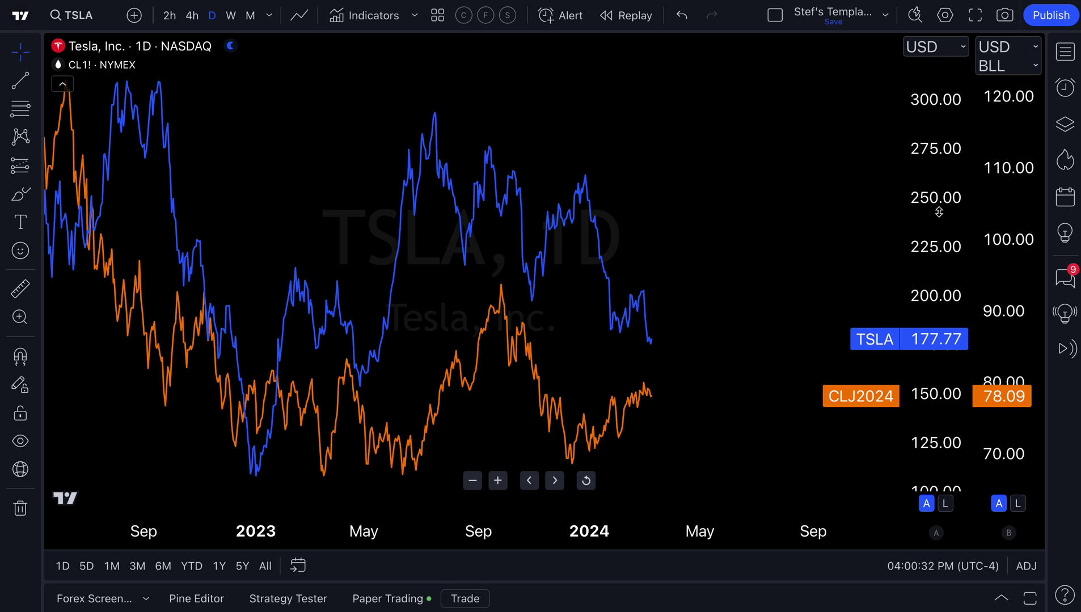
- Compress the TSLA and CL1! price scales separately and look at the options for merging all scales into one
left_click_drag(939, 212, 945, 237)
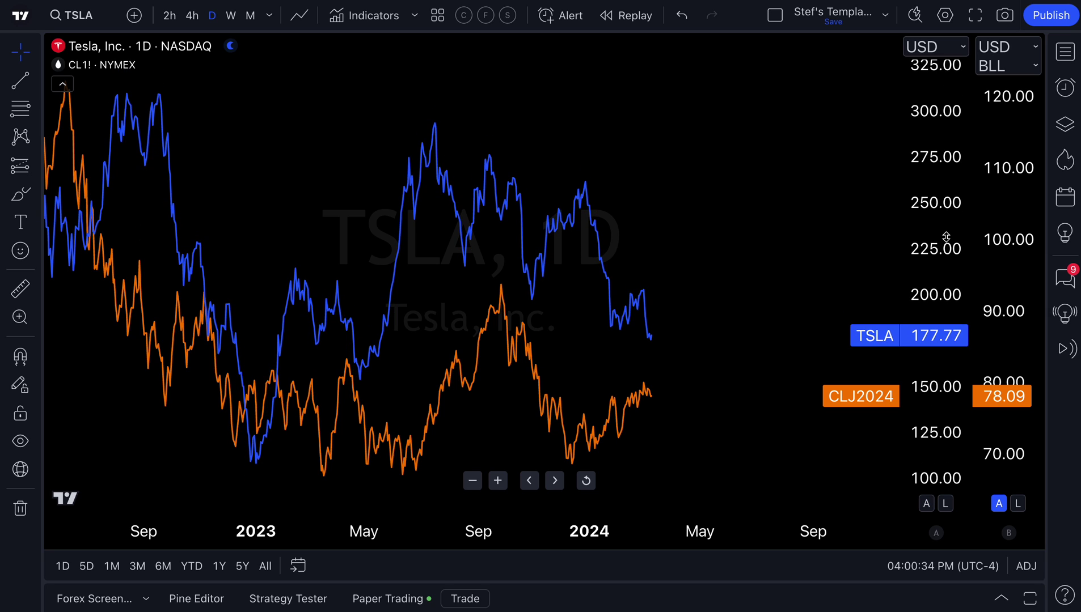
left_click_drag(1008, 205, 1000, 255)
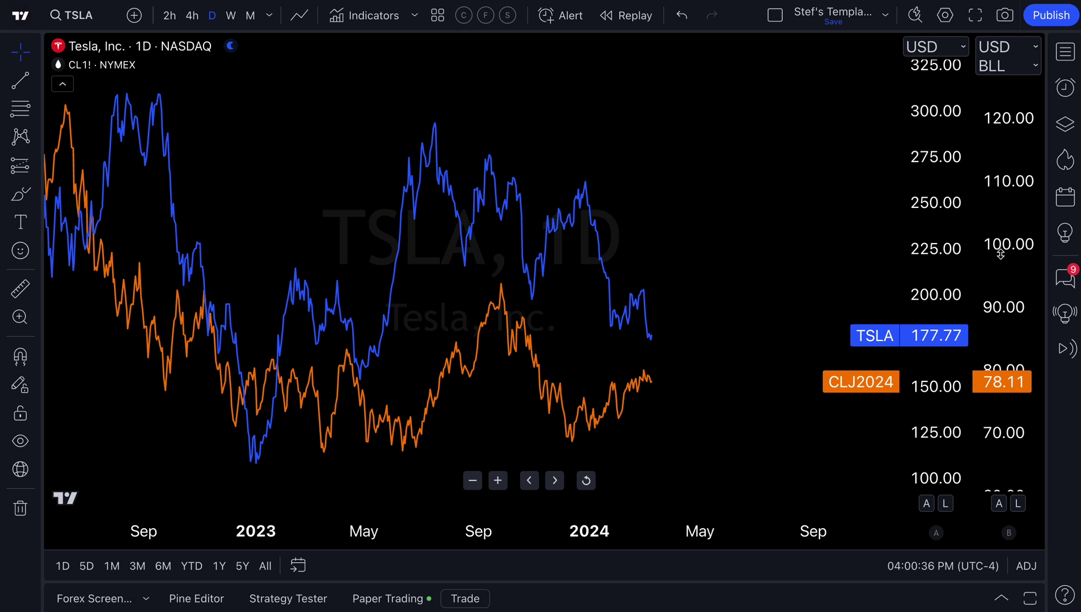
right_click(1000, 209)
mouse_move(1021, 464)
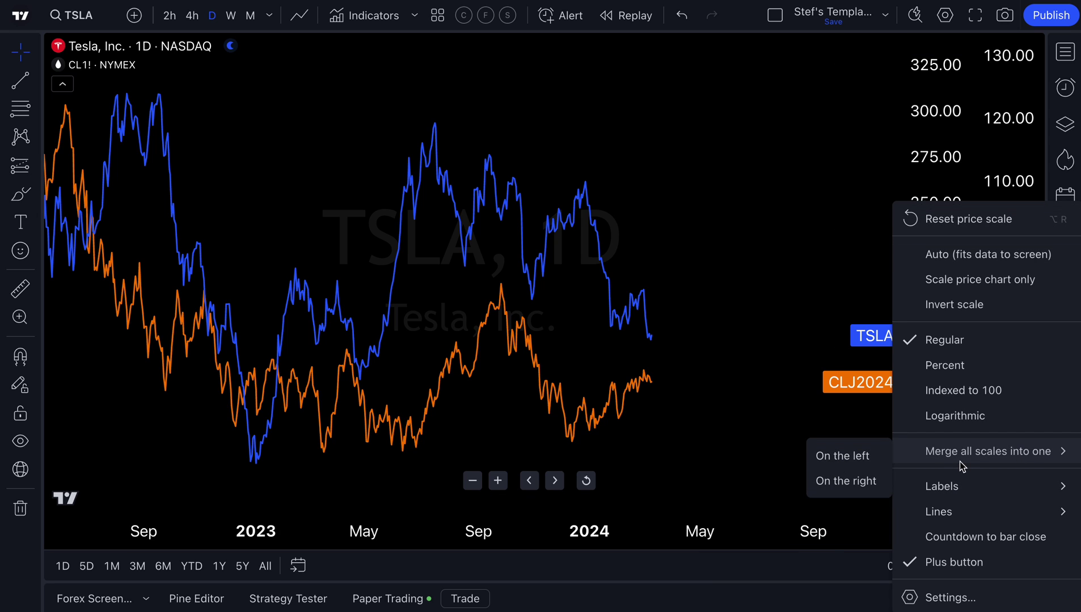
left_click(697, 309)
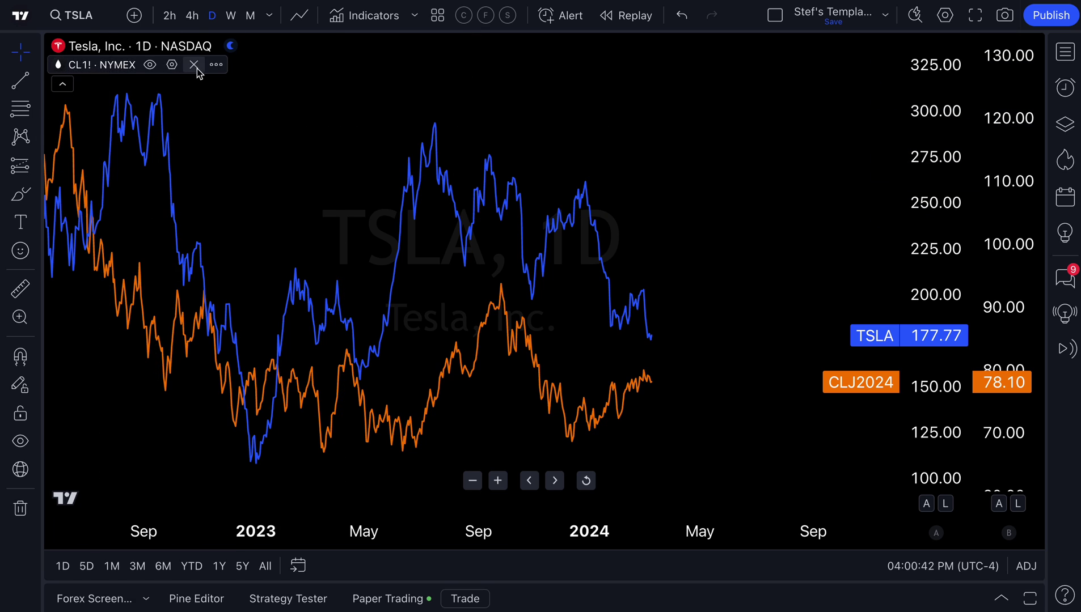
- Remove the CL1! overlay and add the symbol again in a new pane below TSLA
left_click(194, 65)
left_click(134, 16)
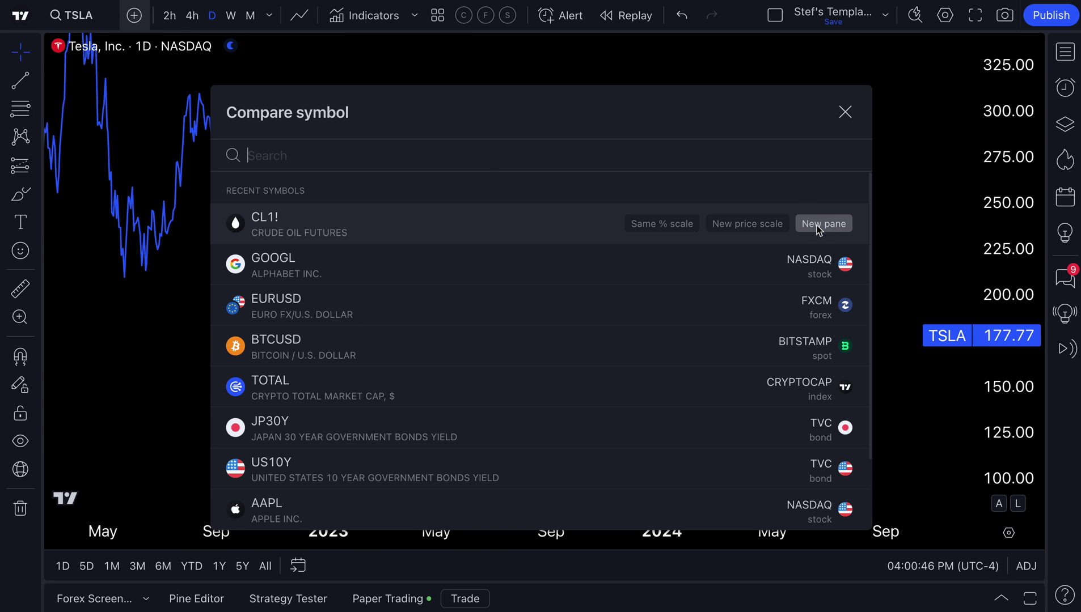
left_click(823, 223)
left_click(845, 112)
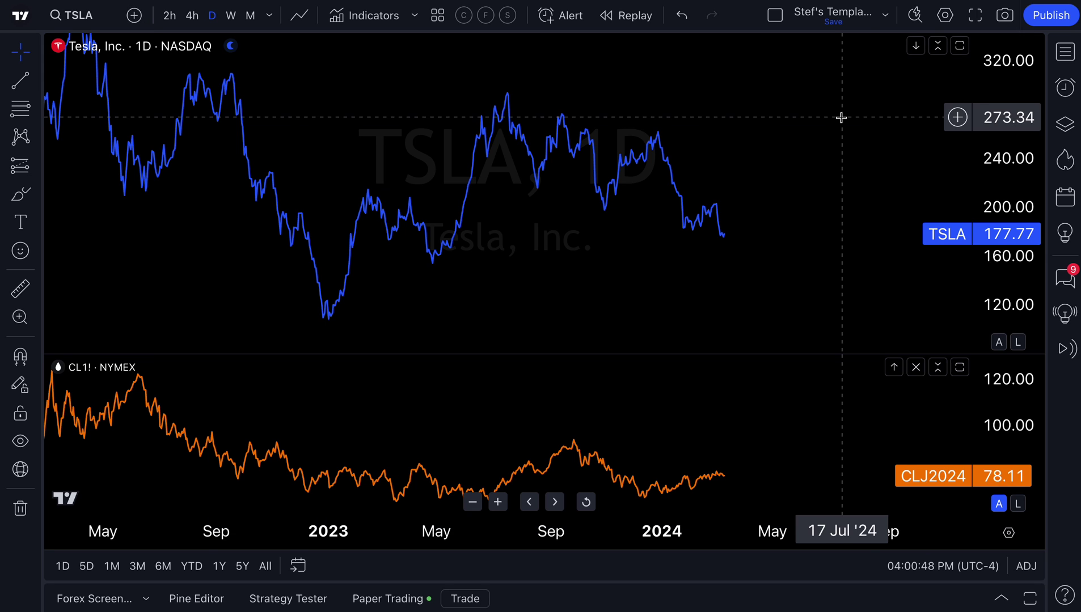
- Enlarge the CL1! pane to more than half the chart height and compare both charts back to 2021
left_click_drag(459, 356, 458, 269)
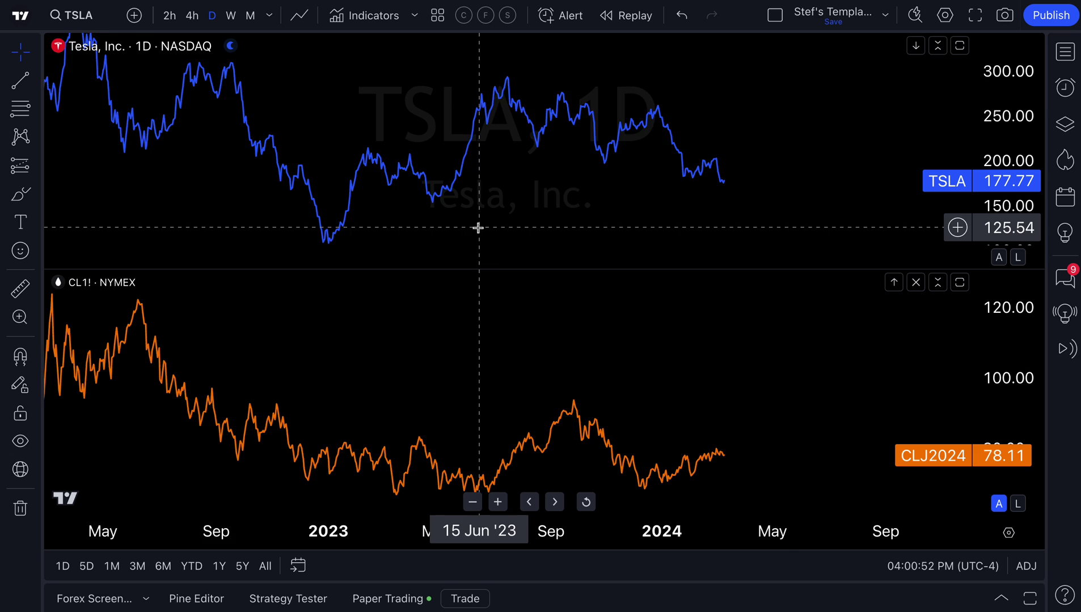
scroll(478, 228, "down", 5)
left_click_drag(499, 142, 495, 211)
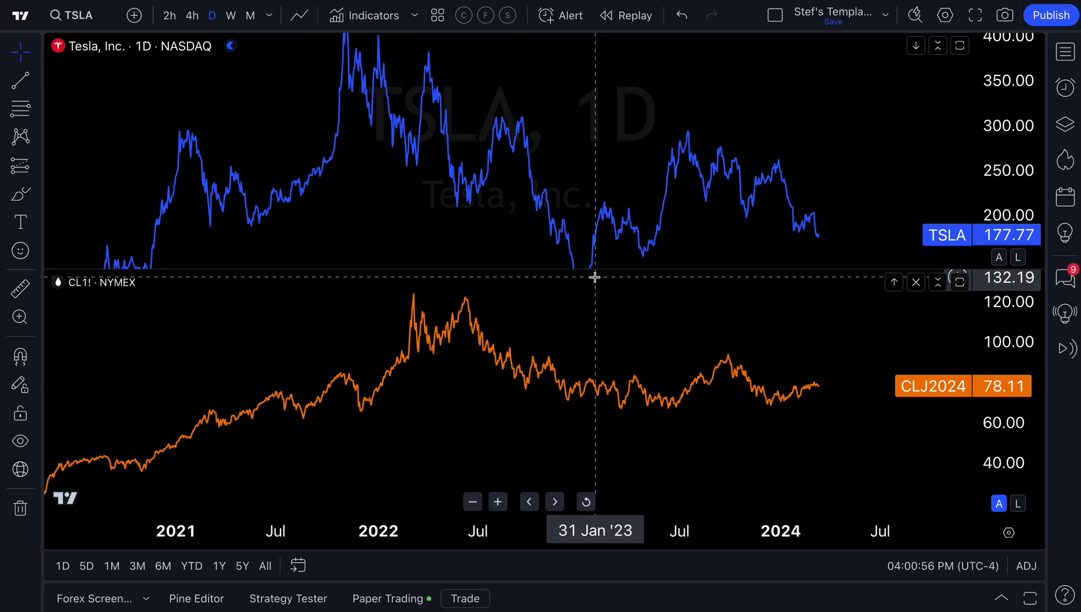
scroll(598, 304, "right", 5)
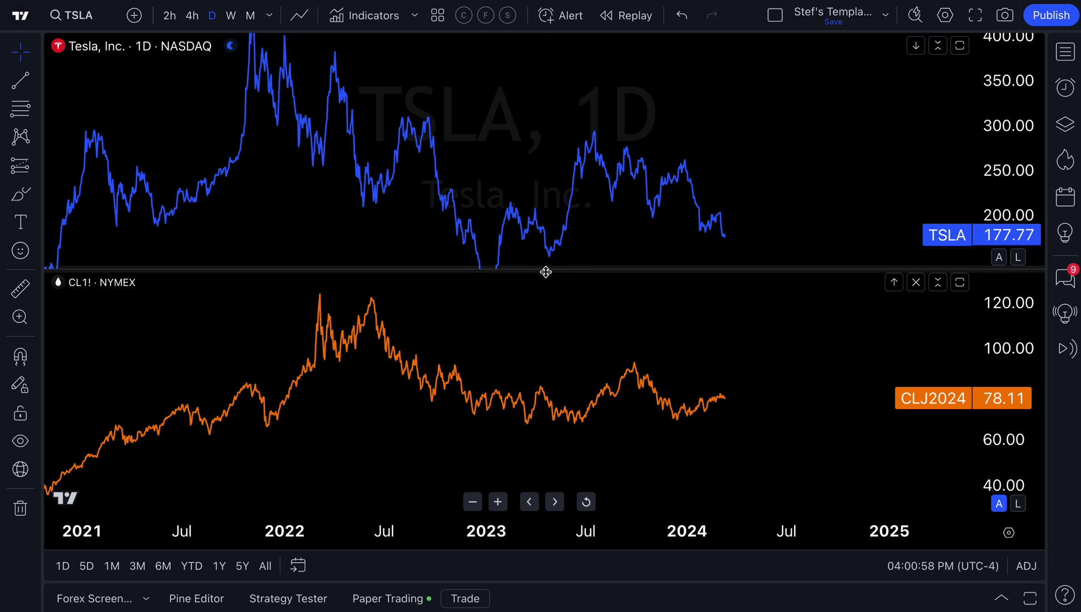
mouse_move(545, 272)
left_mouse_down()
mouse_move(535, 333)
mouse_move(532, 262)
left_mouse_up()
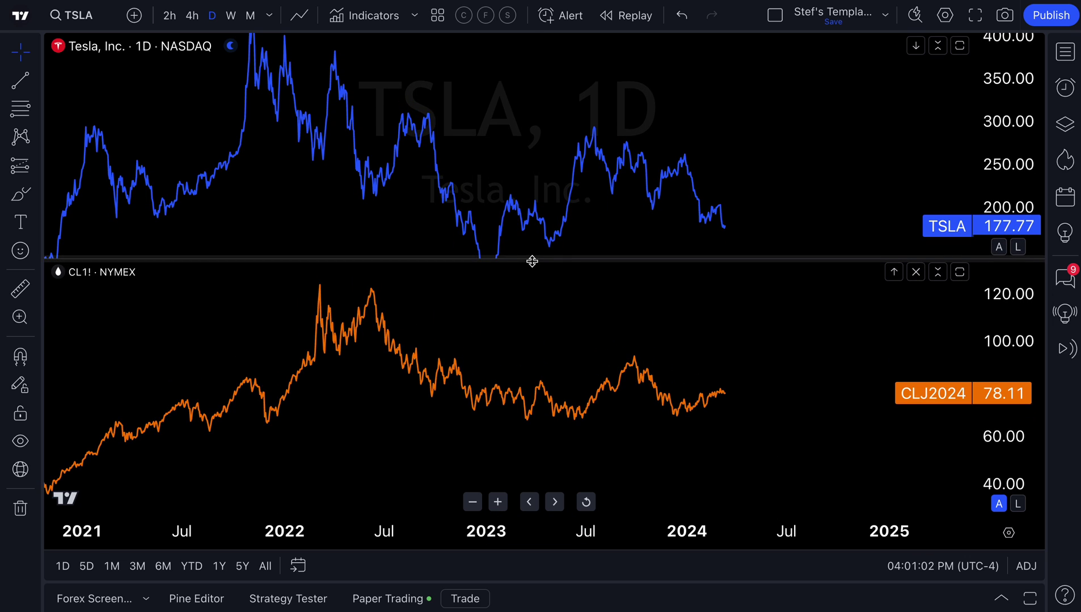
- Delete the CL1! pane and reset the TSLA chart view, showing prices from 2021 onward
left_click(915, 273)
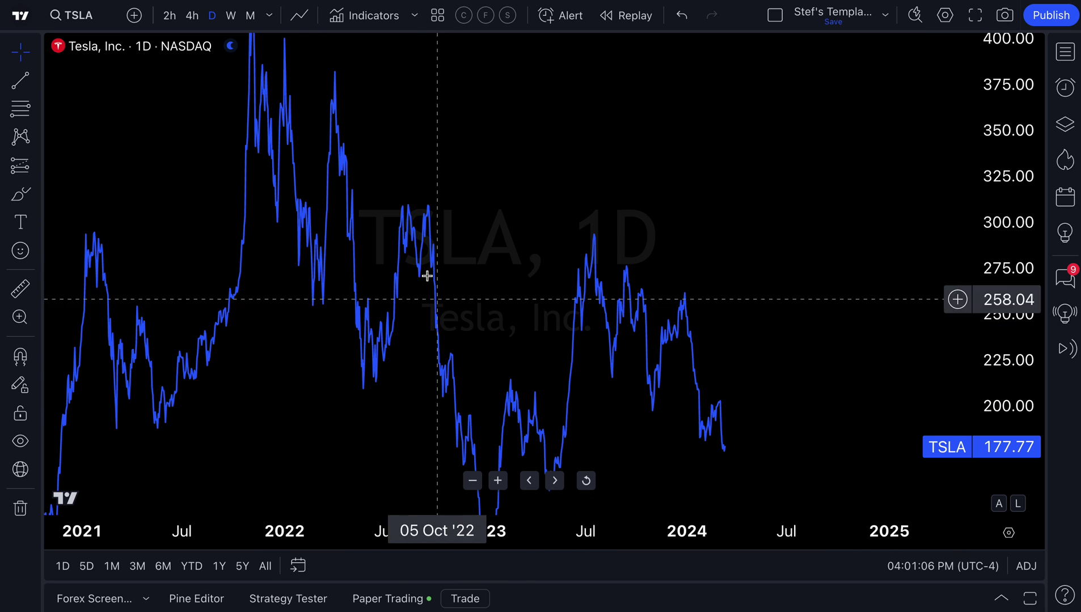
scroll(480, 274, "down", 1)
left_click(585, 480)
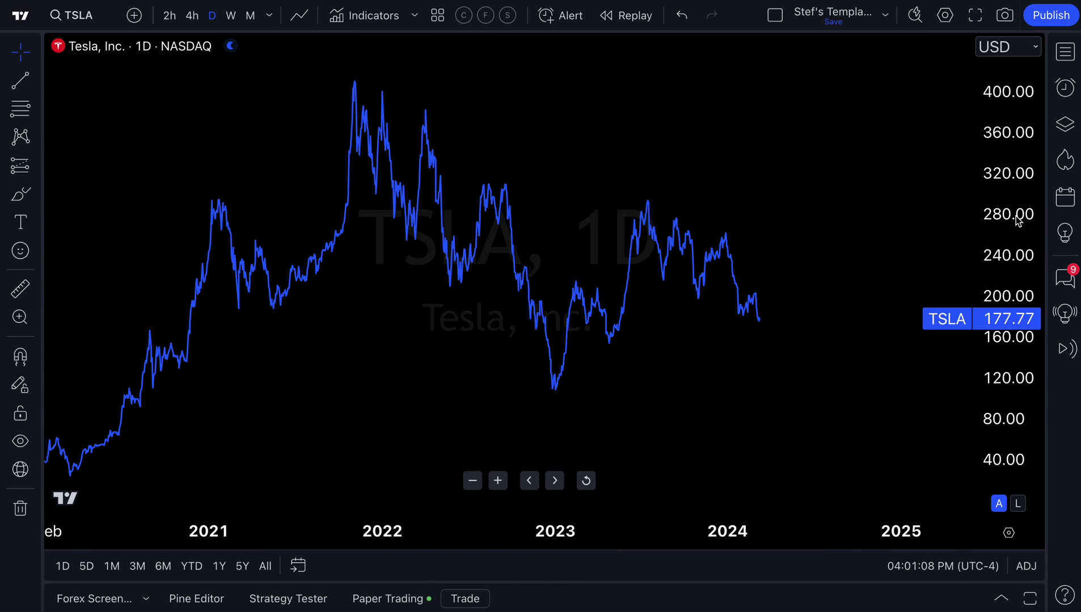
left_click_drag(819, 242, 704, 241)
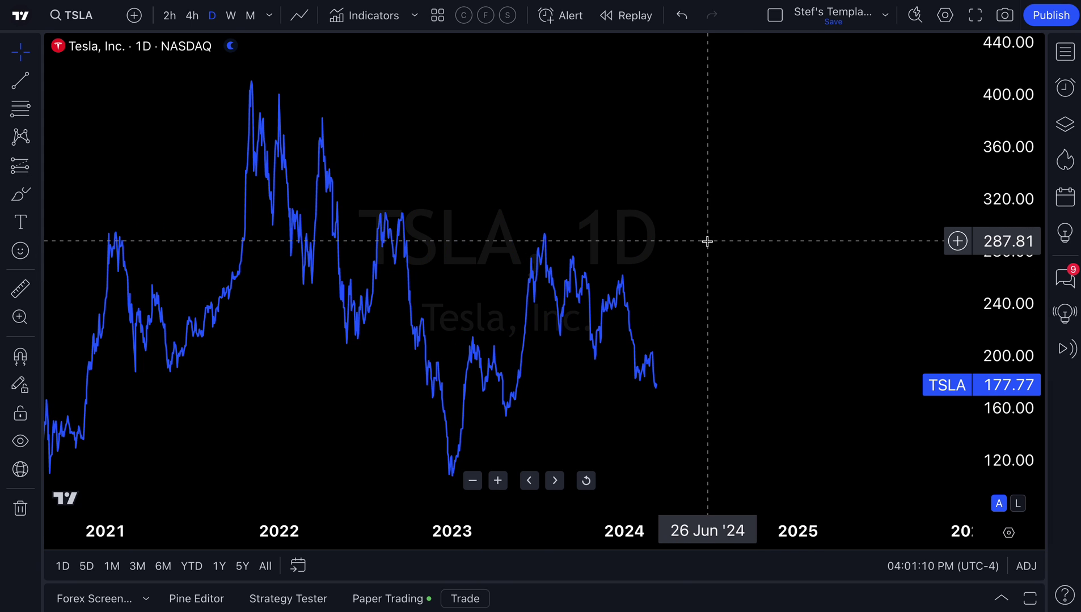
- Add CL1!, EURUSD, GOOGL and BTCUSD to the TSLA chart as compare symbols on the same % scale
left_click(134, 15)
left_click(305, 233)
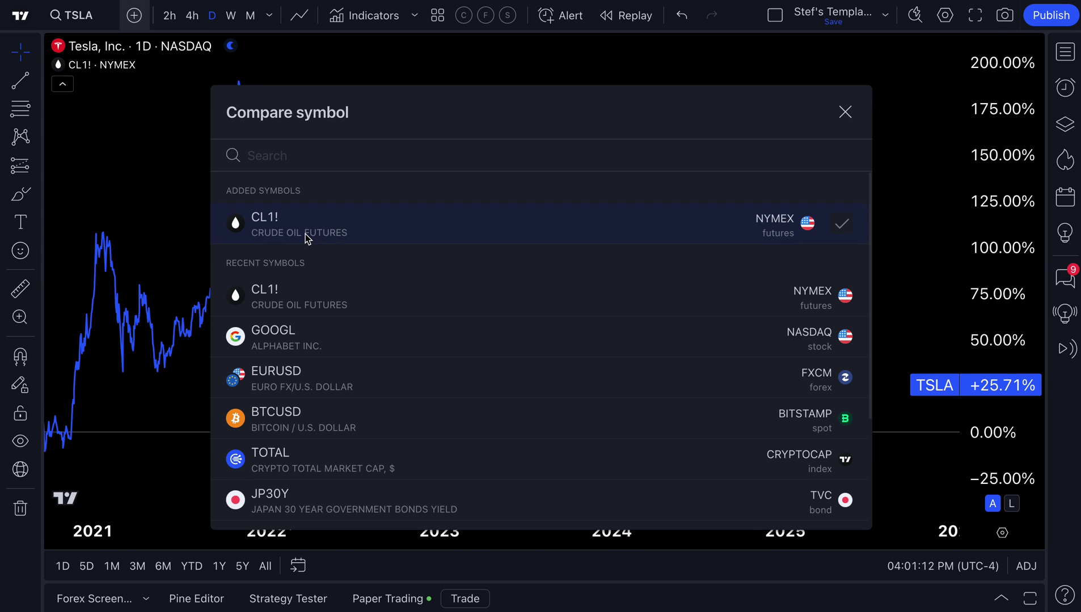
left_click(351, 370)
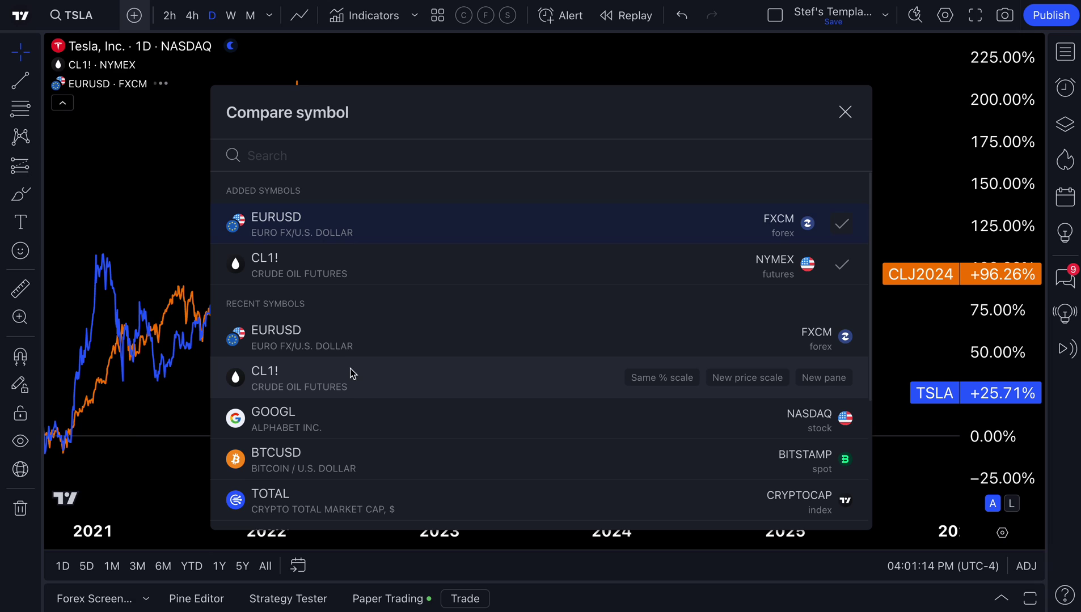
left_click(350, 417)
left_click(347, 490)
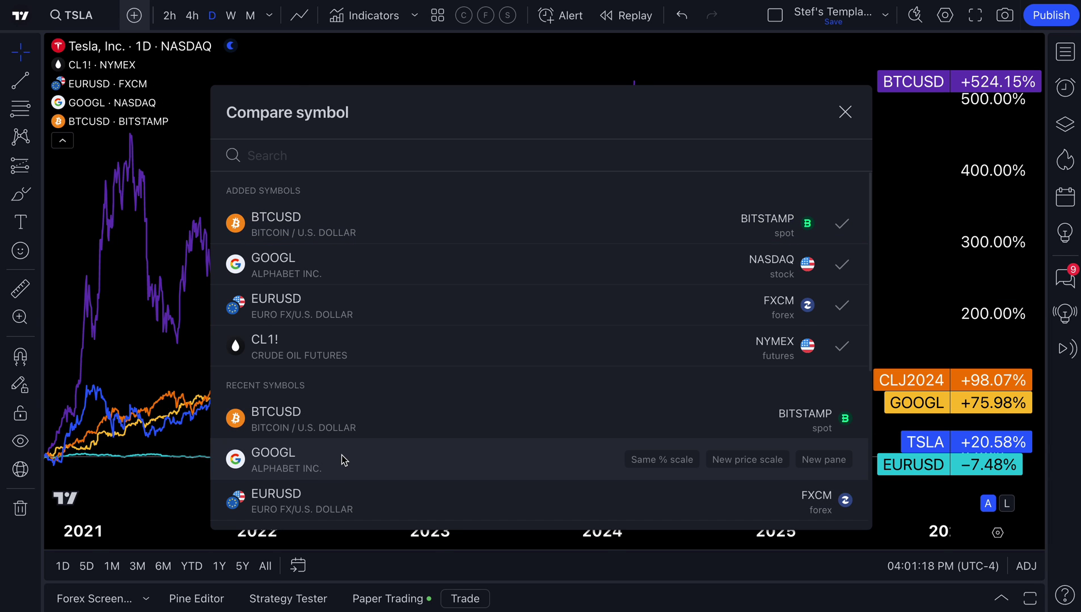
- Remove the duplicate EURUSD comparison and add the TOTAL crypto market cap symbol on the same % scale
left_click(339, 492)
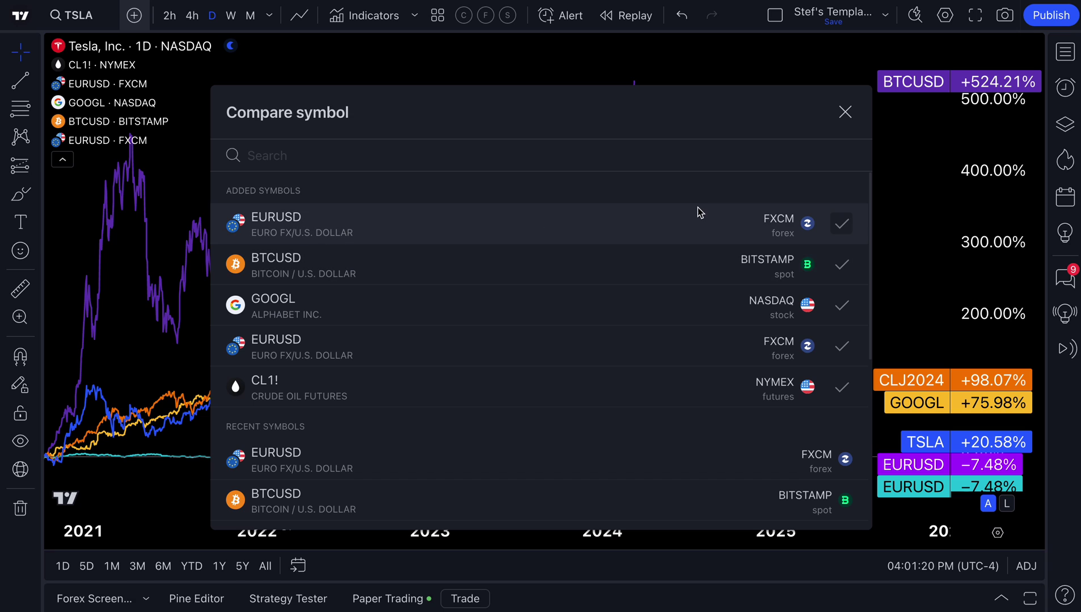
left_click(842, 224)
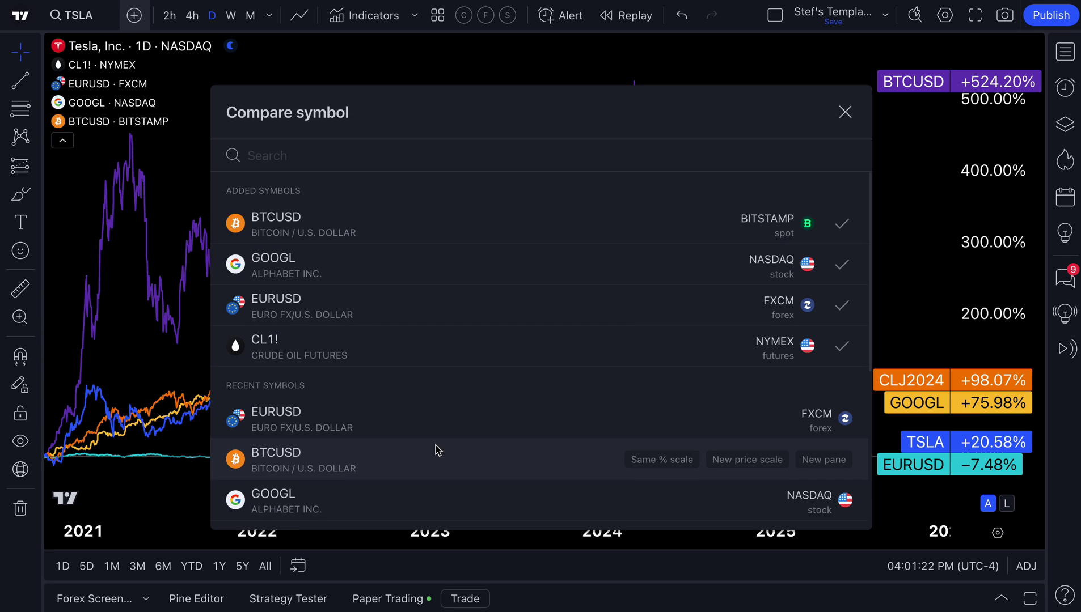
scroll(437, 451, "down", 3)
scroll(437, 451, "down", 1)
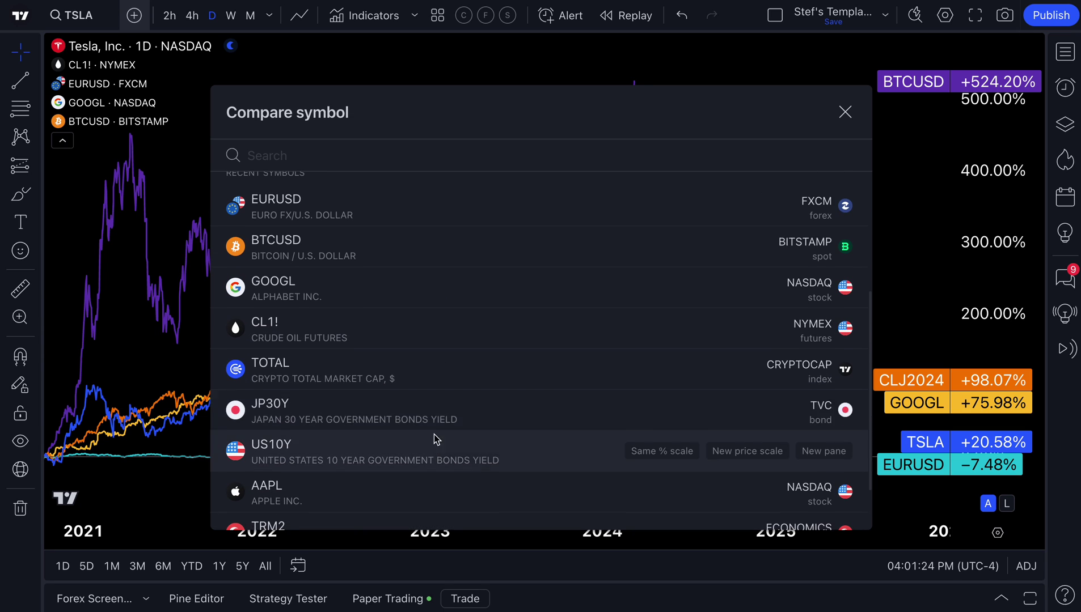
left_click(412, 372)
left_click(844, 112)
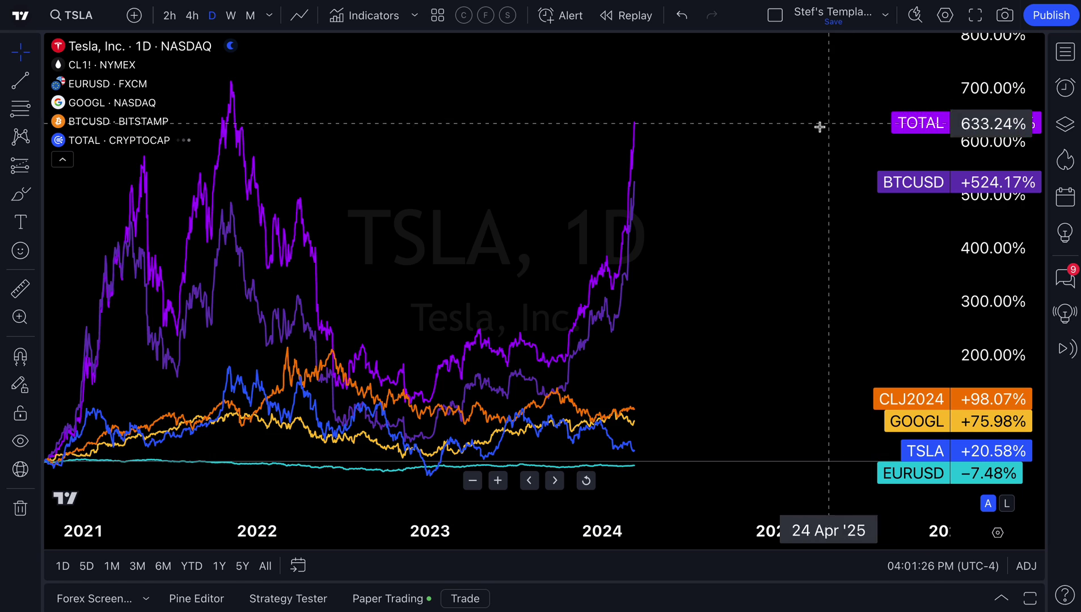
- Examine how the percentage performance of TSLA and the five compared symbols differs across start dates from before 2017 to 2021
scroll(389, 286, "down", 6)
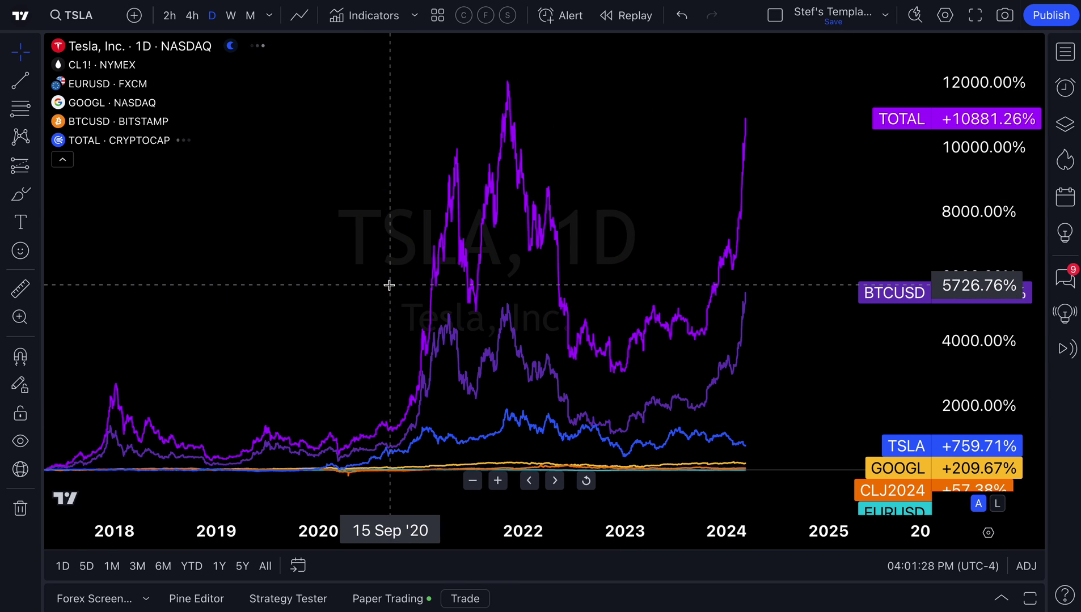
scroll(389, 285, "down", 2)
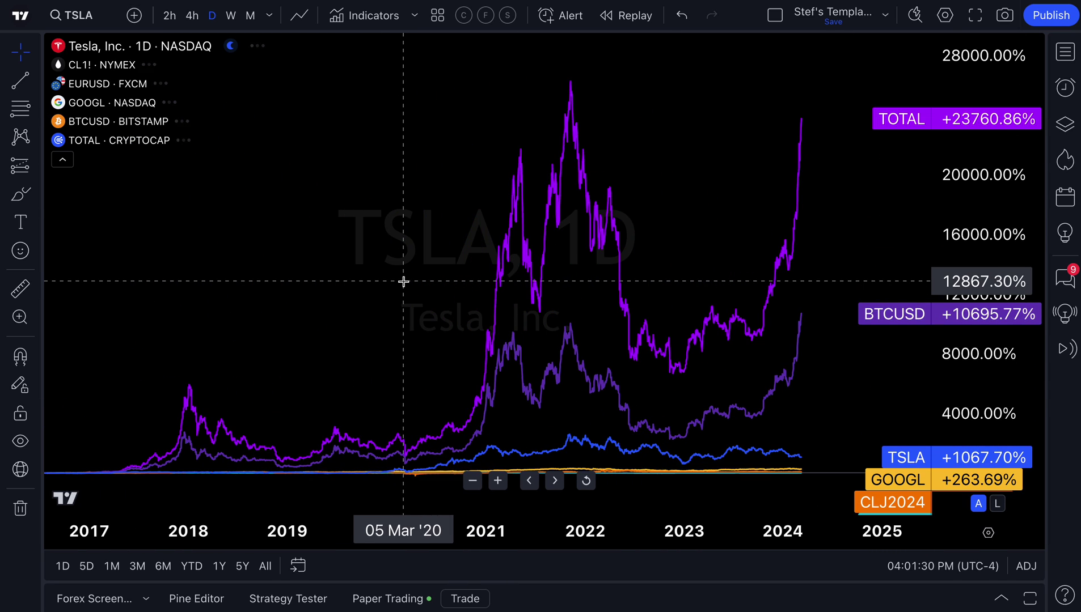
scroll(403, 282, "up", 3)
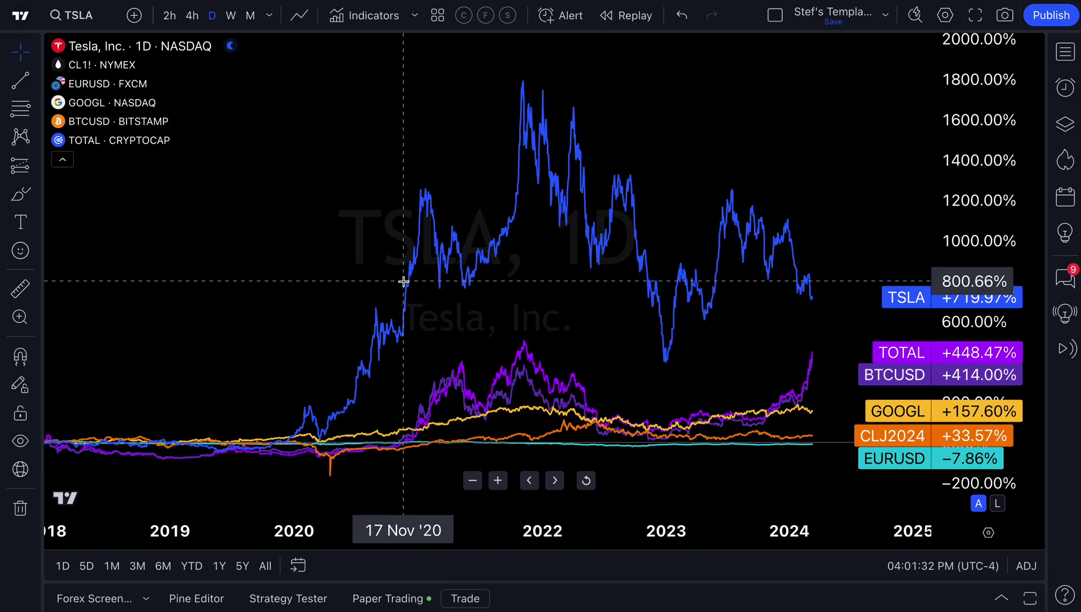
left_click_drag(524, 270, 425, 285)
scroll(423, 285, "up", 3)
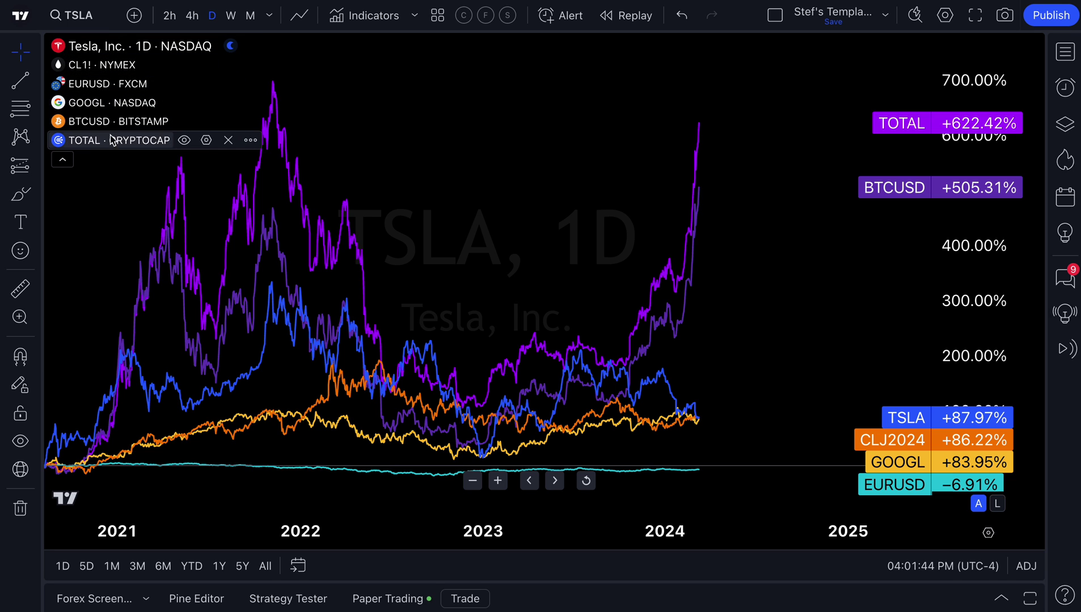
scroll(488, 227, "down", 2)
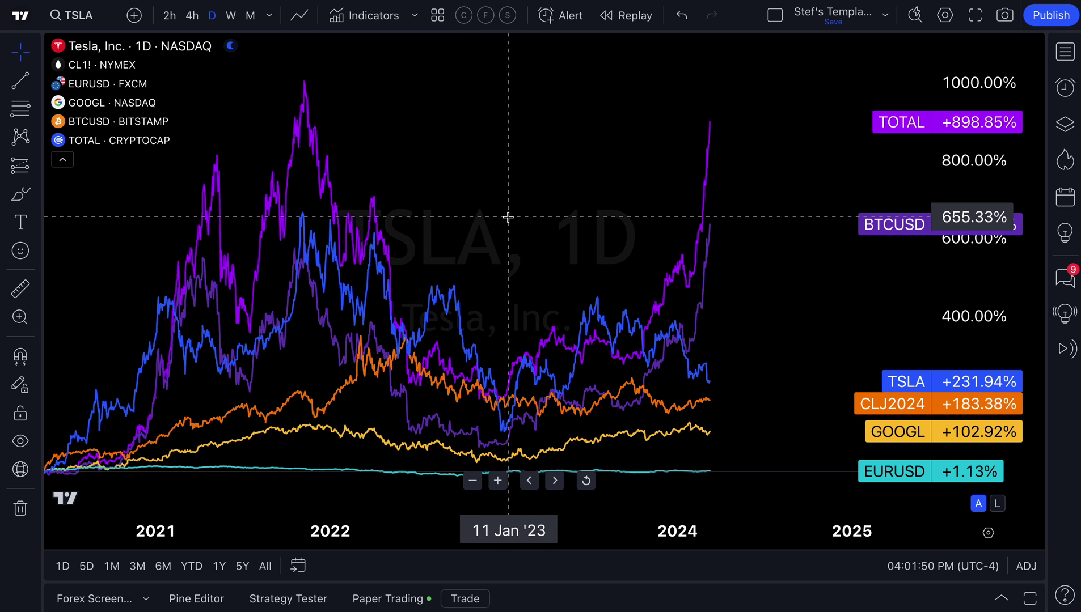
scroll(507, 217, "left", 3)
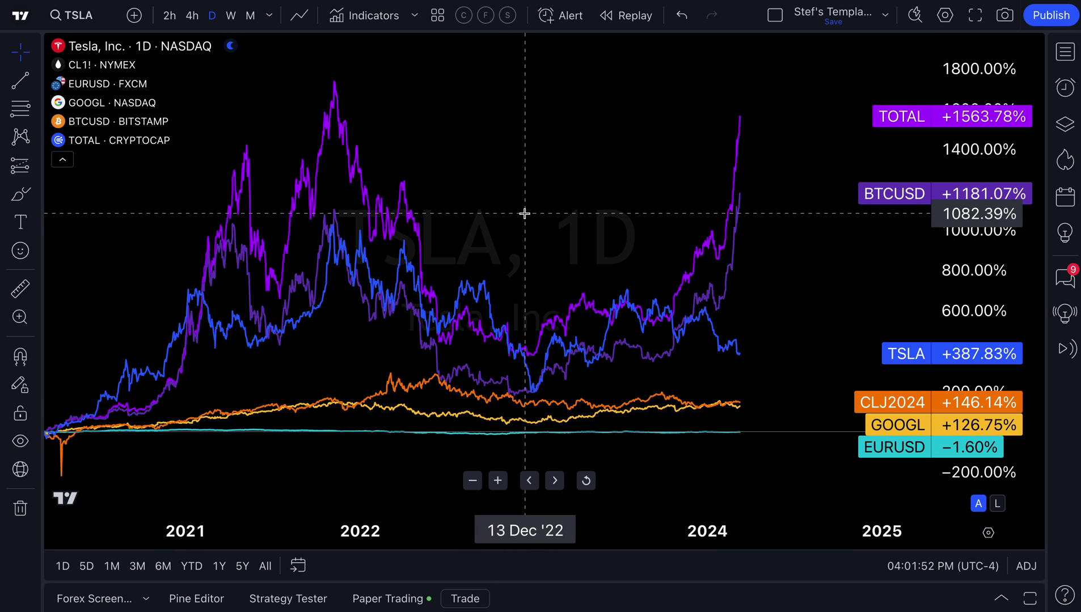
- Review the chart settings for scales and lines, canvas, trading, events and symbol, and close them without making changes
right_click(509, 112)
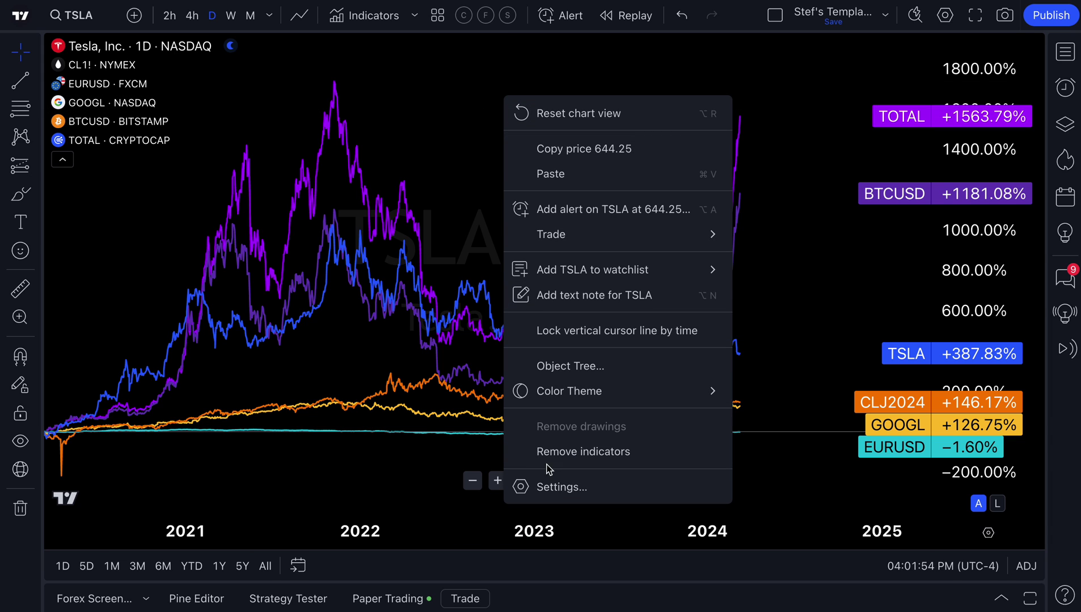
left_click(561, 488)
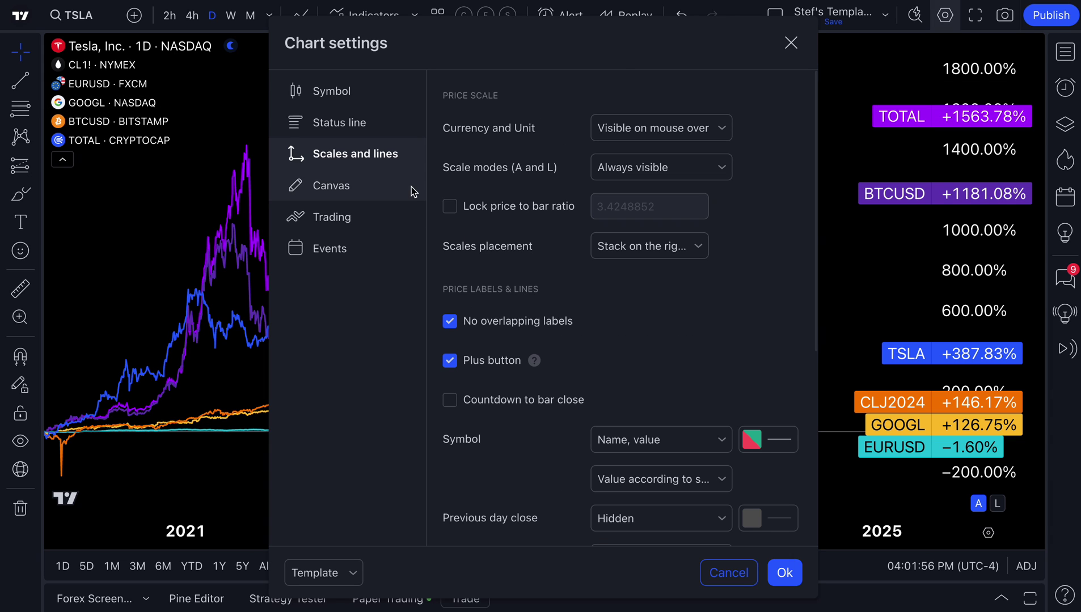
left_click_drag(634, 52, 379, 46)
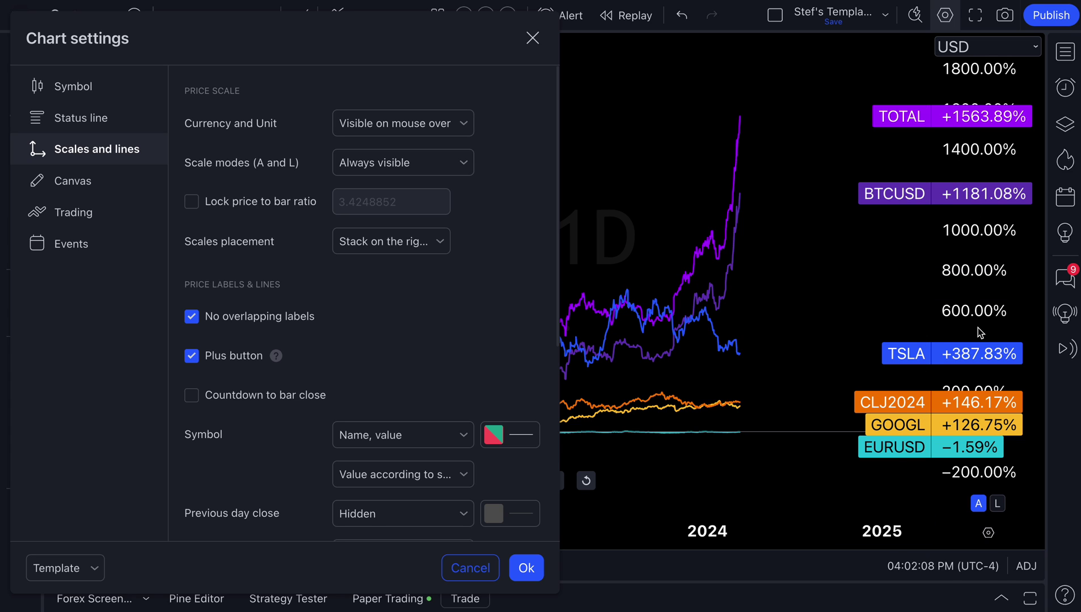
left_click(99, 180)
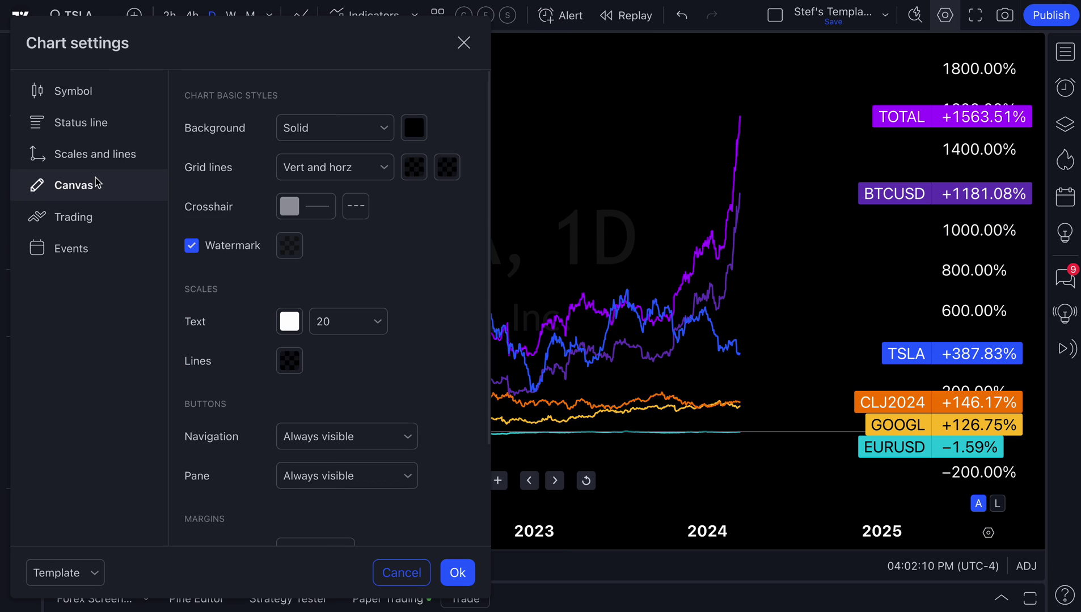
left_click(85, 215)
left_click(85, 244)
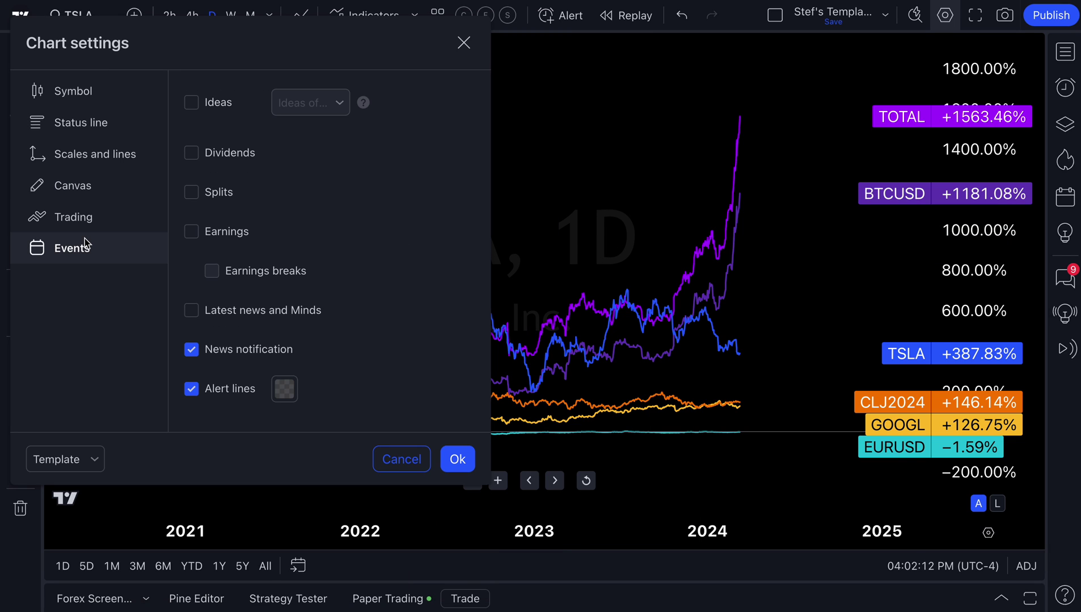
left_click(75, 86)
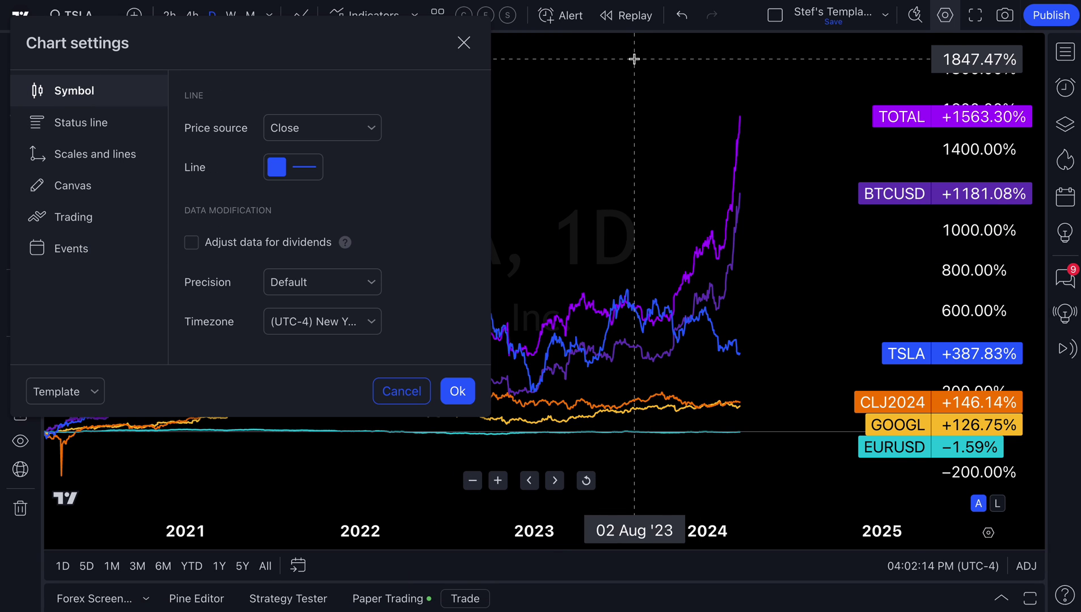
left_click(463, 43)
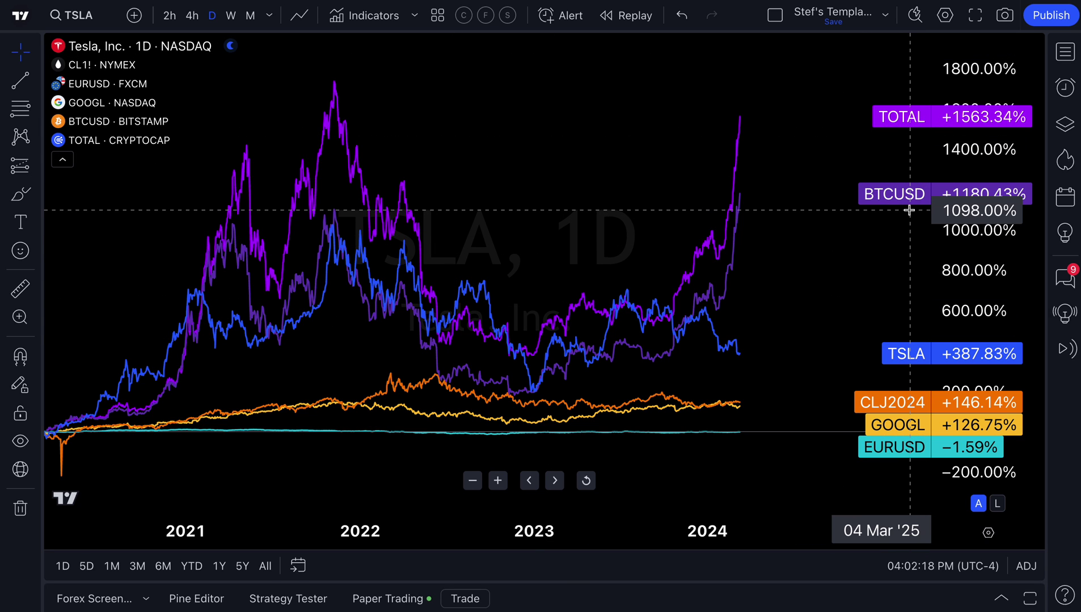
scroll(496, 167, "up", 5)
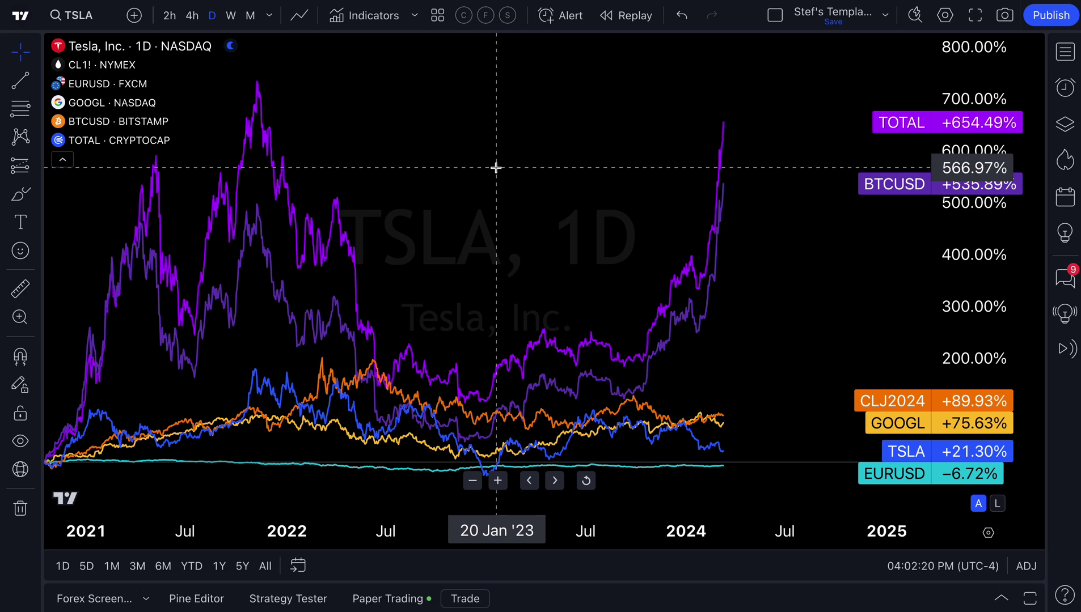